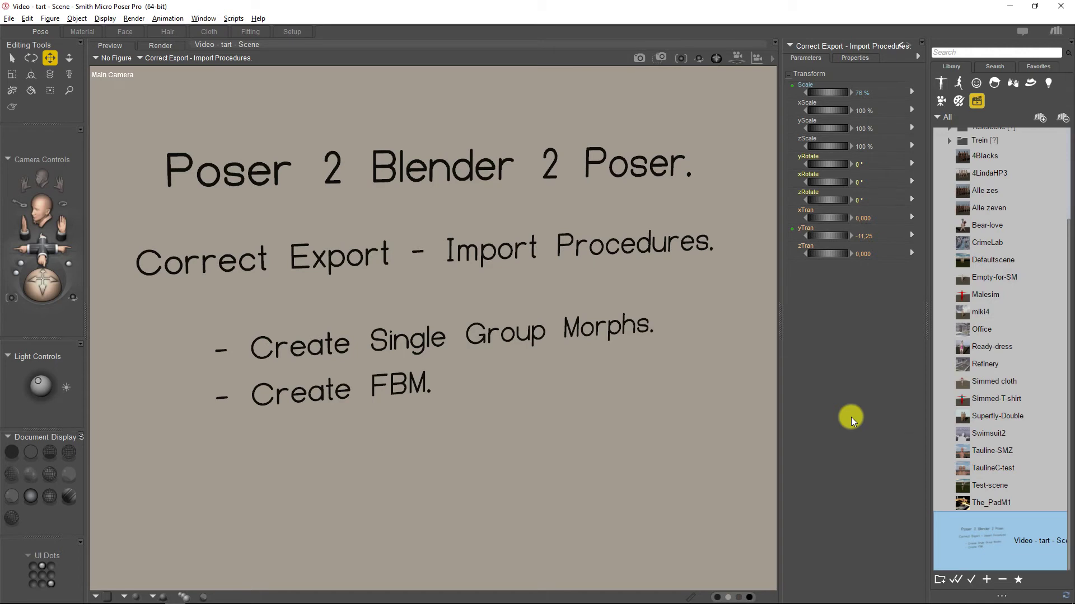
Delete the four text lines, from 'Poser 2 Blender 2 Poser.' through 'Create FBM.'
click(419, 171)
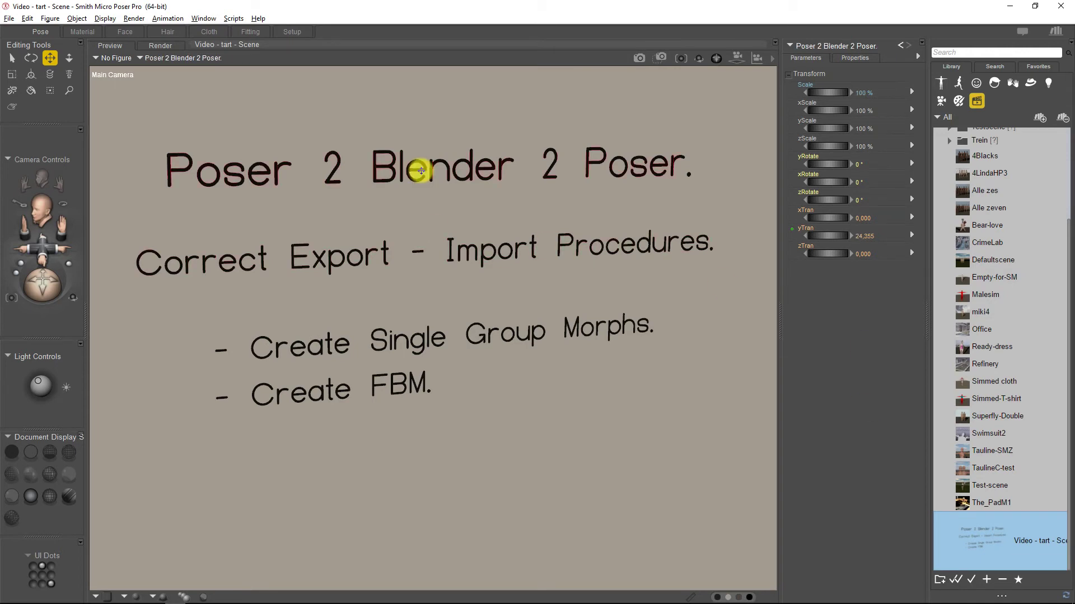
key(Delete)
key(Return)
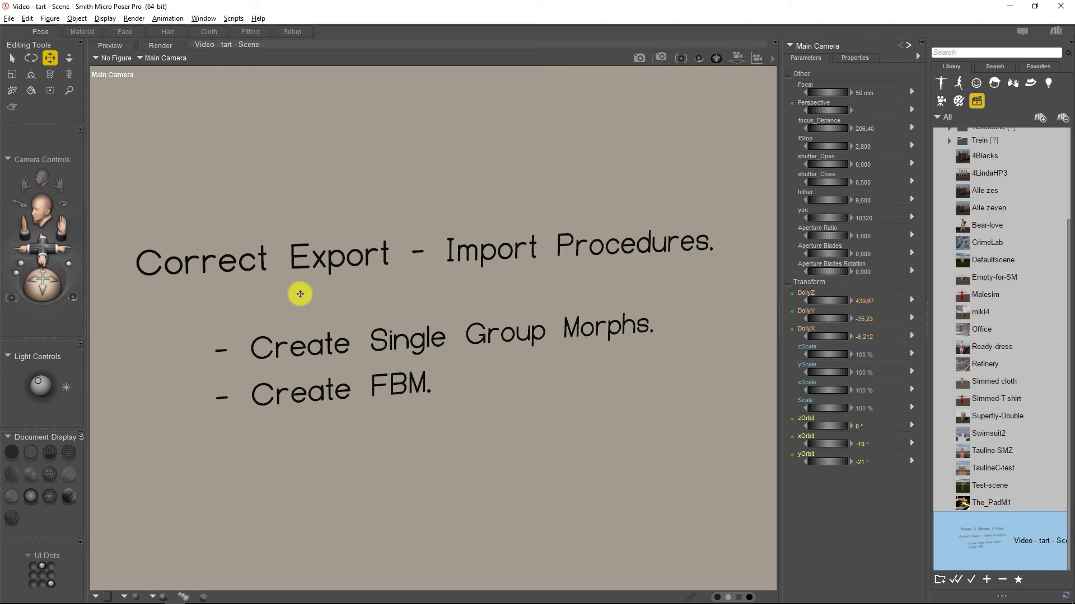
click(344, 261)
key(Delete)
key(Return)
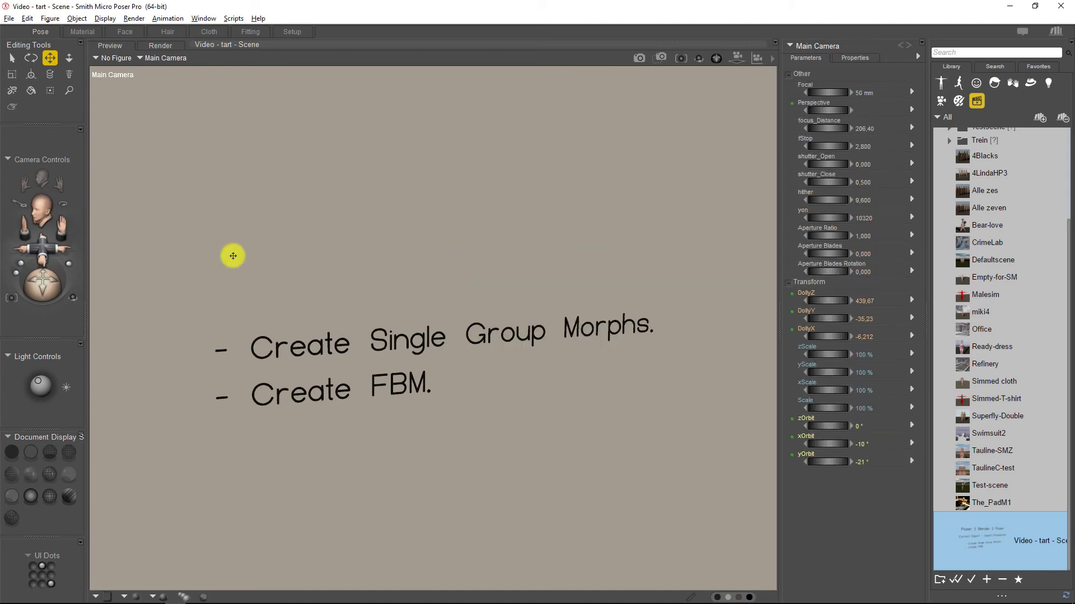
click(386, 340)
key(Delete)
key(Return)
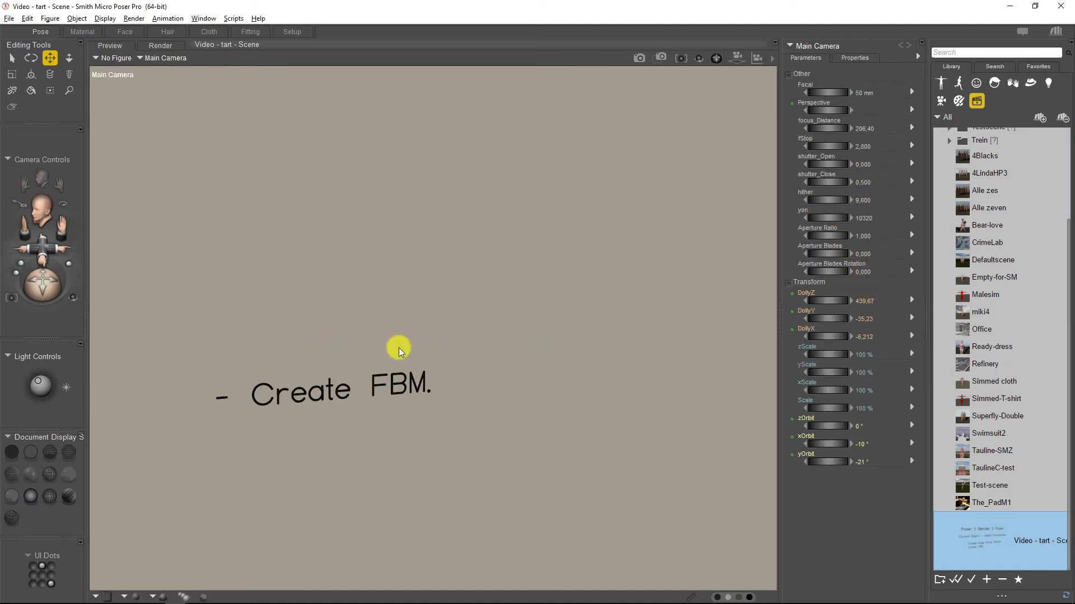
click(408, 372)
key(Delete)
key(Return)
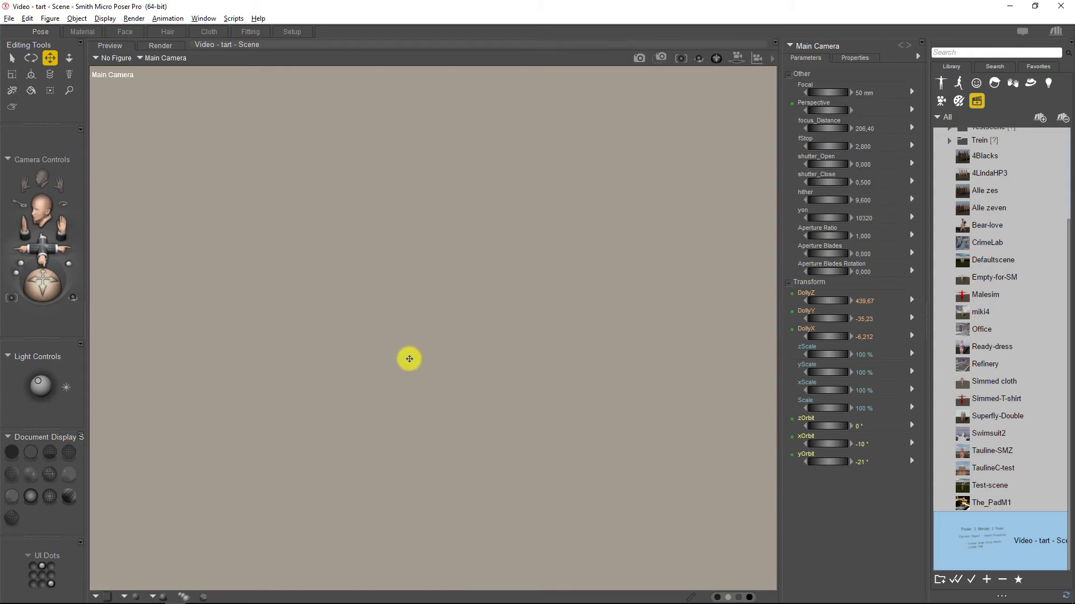
Load the LowResMale figure from the Figures library and frame it full-length in the view
click(941, 83)
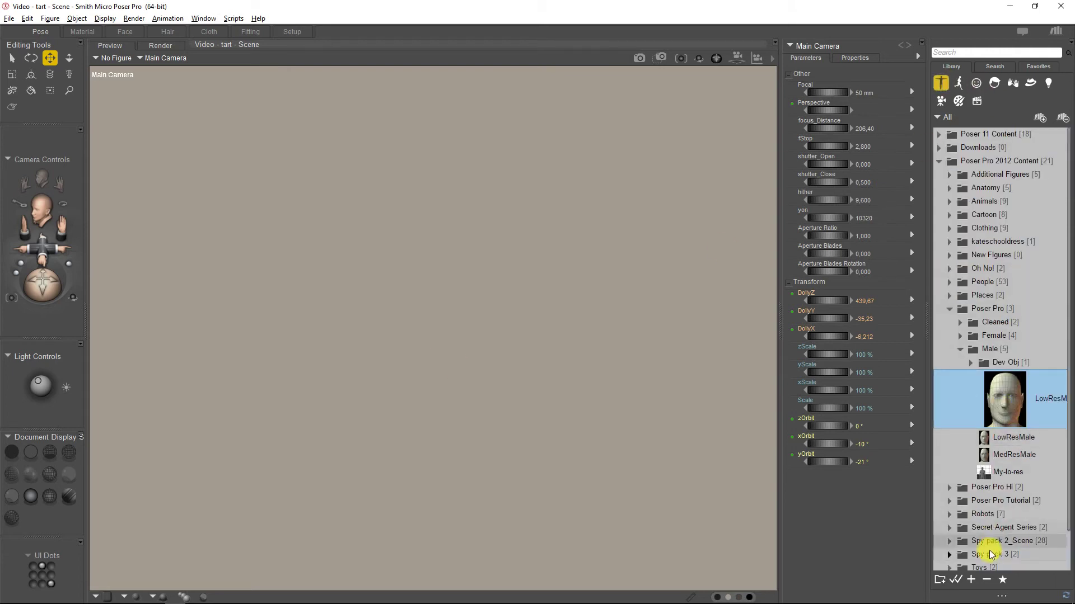
click(955, 584)
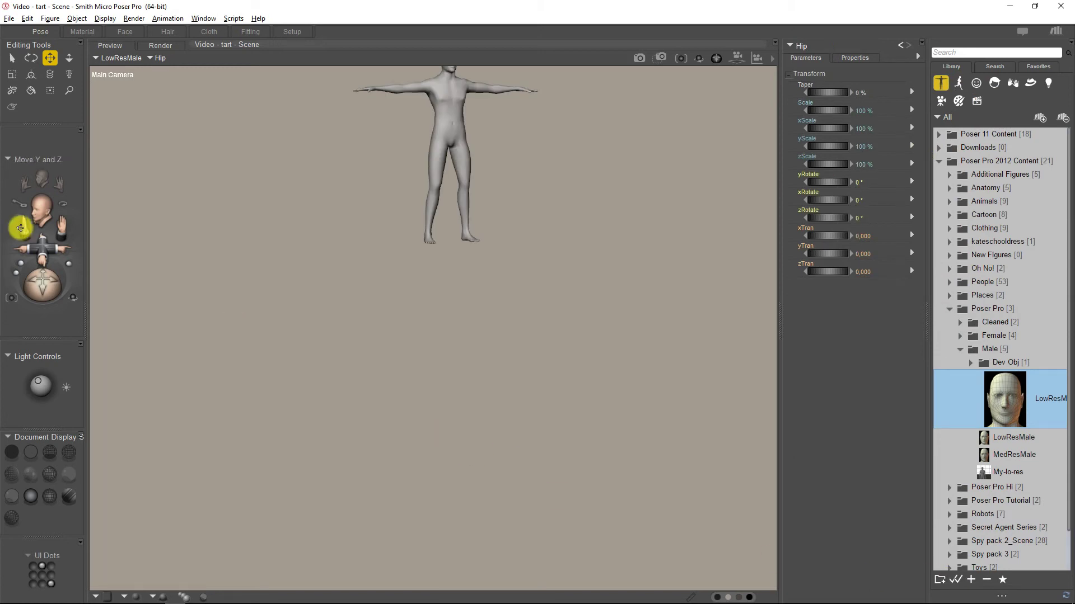
drag(20, 228, 20, 306)
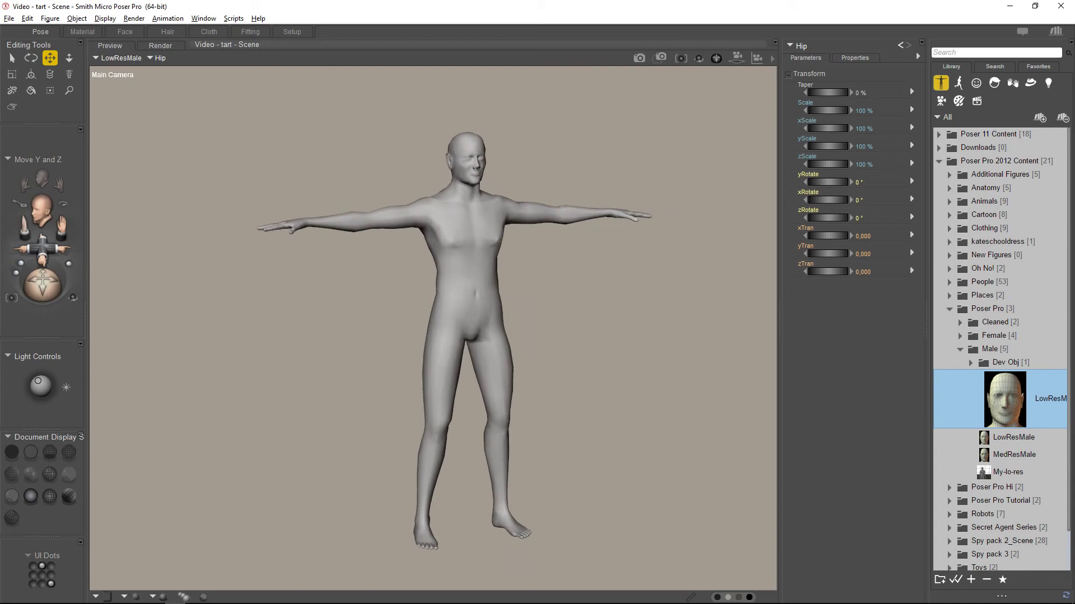
mouse_move(46, 250)
mouse_down()
mouse_move(56, 250)
mouse_move(46, 250)
mouse_up()
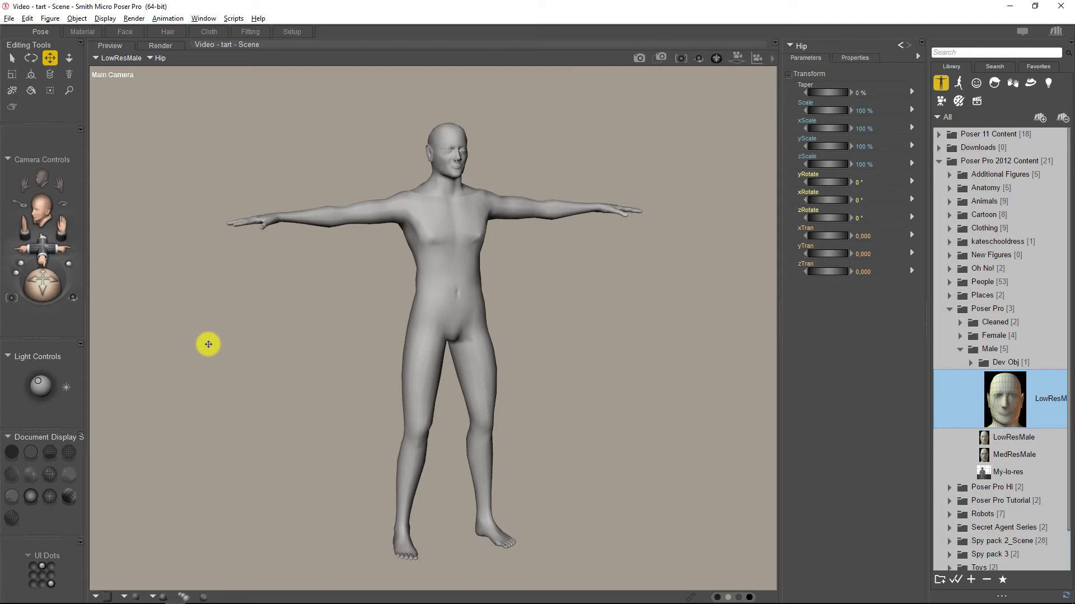
Turn off inverse kinematics for both LeftLeg and RightLeg
click(57, 20)
mouse_move(56, 129)
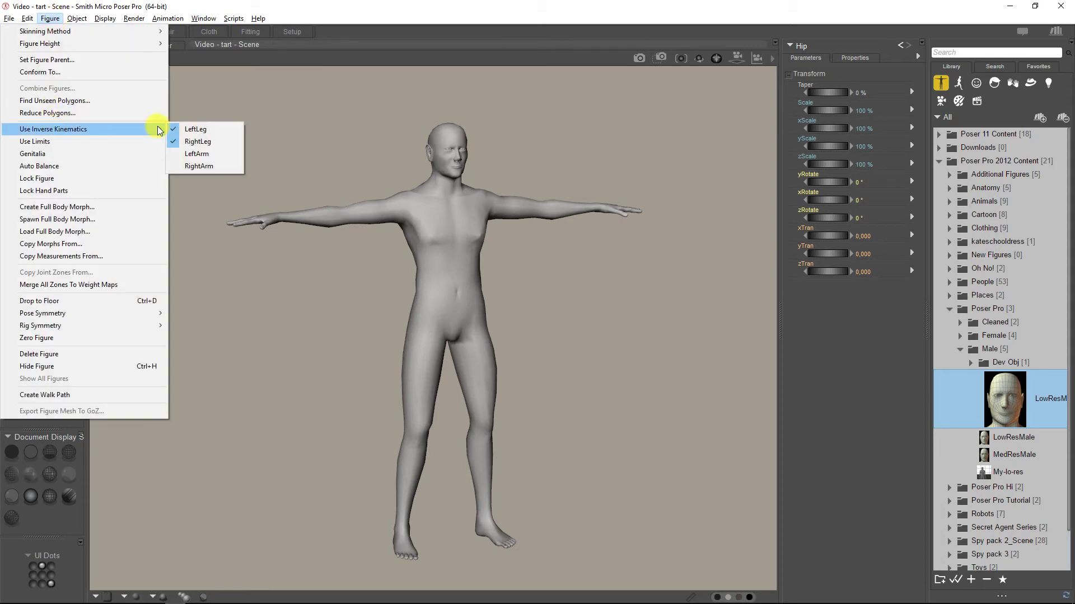
click(187, 129)
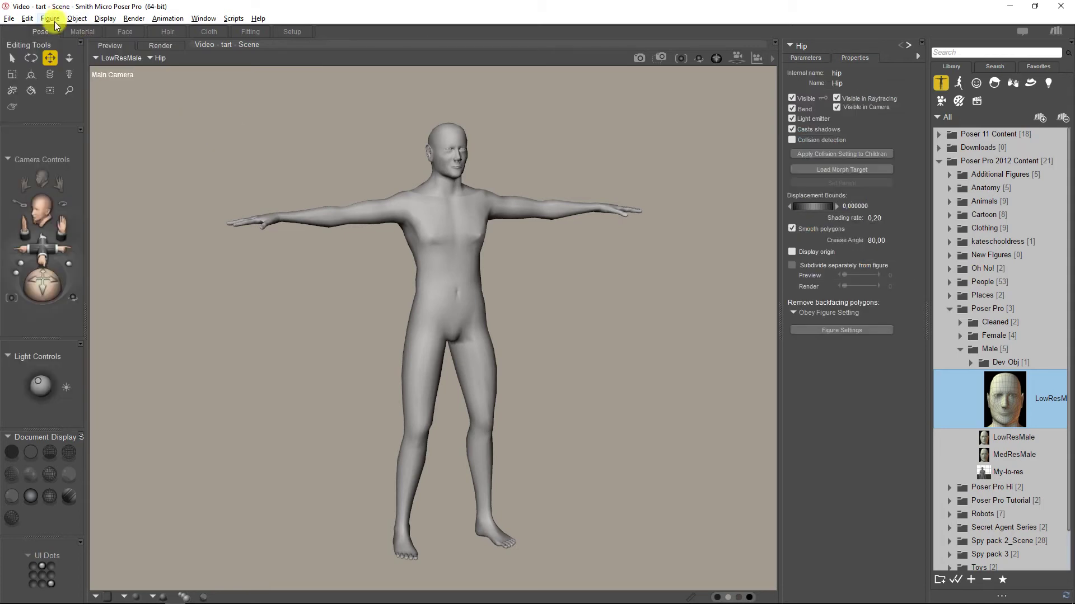
click(55, 20)
mouse_move(66, 129)
click(188, 140)
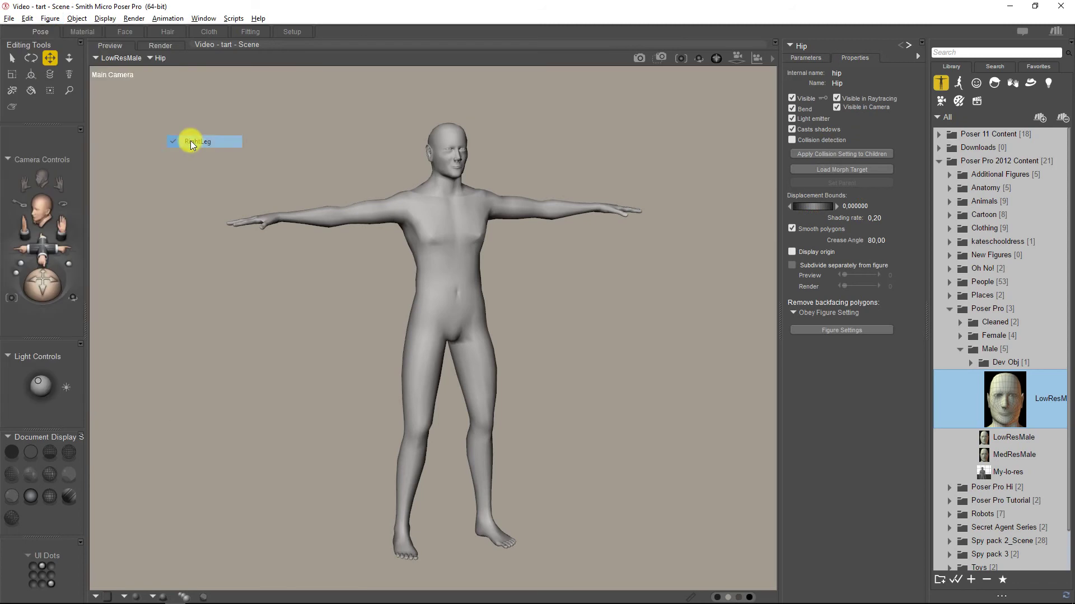
Zero the LowResMale figure's pose and rotate the camera slightly
click(51, 20)
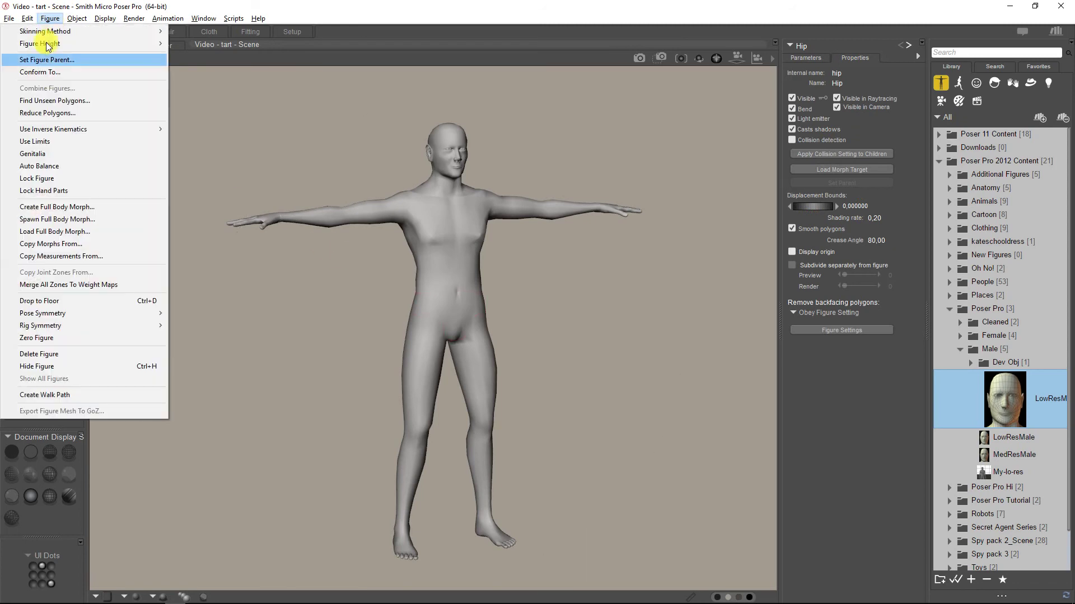
click(38, 338)
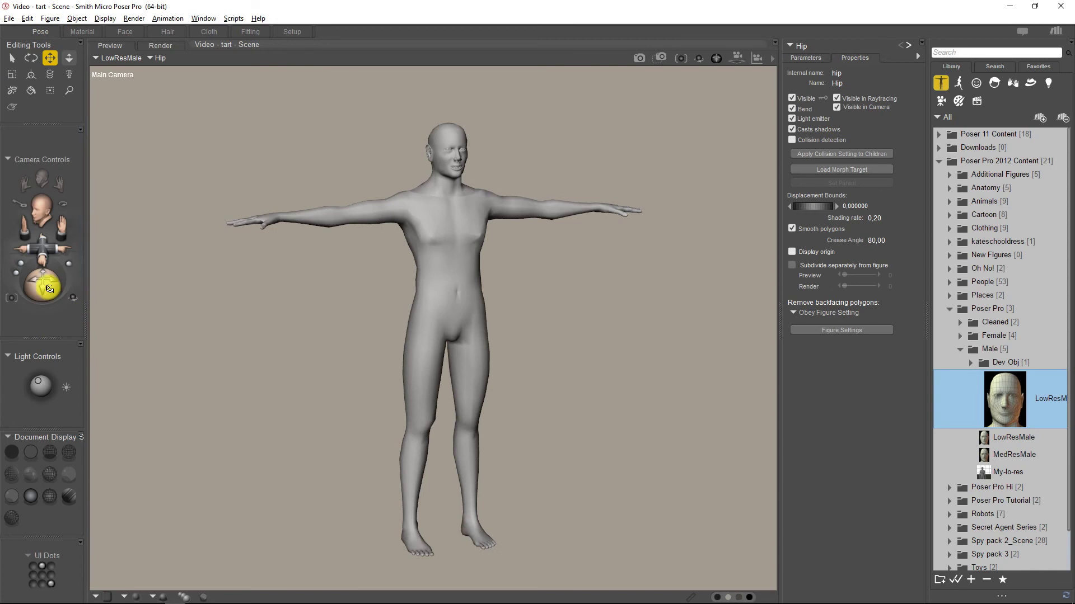
mouse_move(43, 281)
mouse_down()
mouse_move(61, 283)
mouse_move(44, 283)
mouse_up()
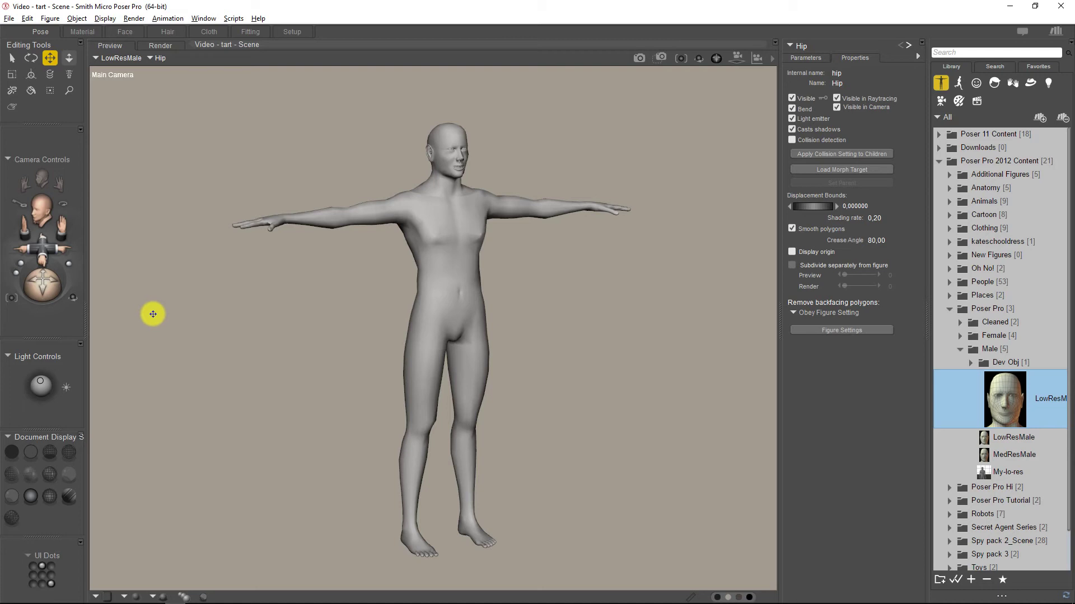
Set up a single-frame Wavefront OBJ export, clearing part selection and using exact internal part names
click(9, 18)
mouse_move(35, 138)
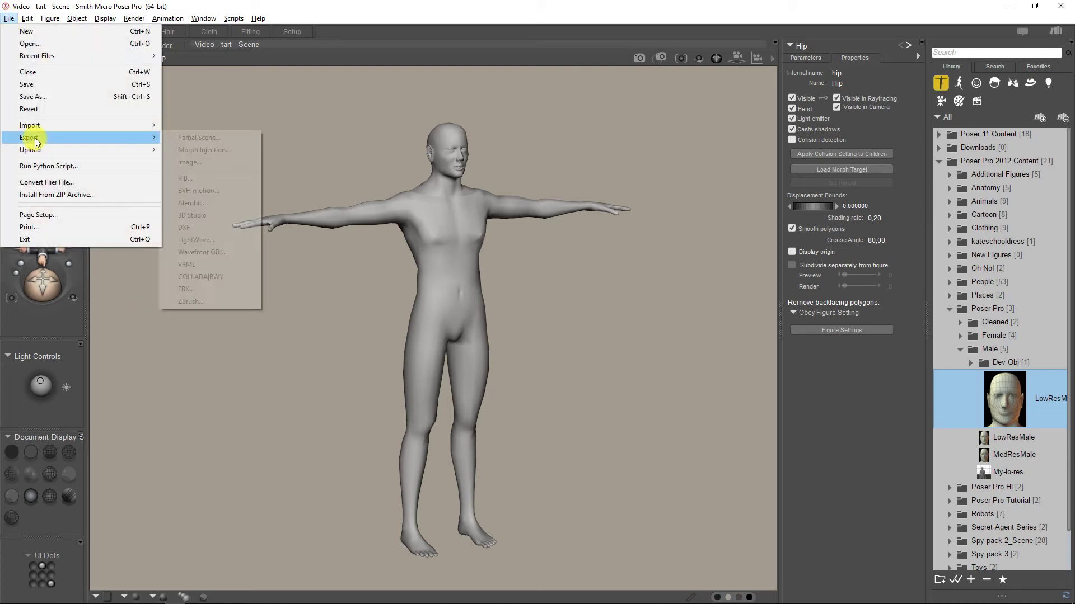
click(196, 252)
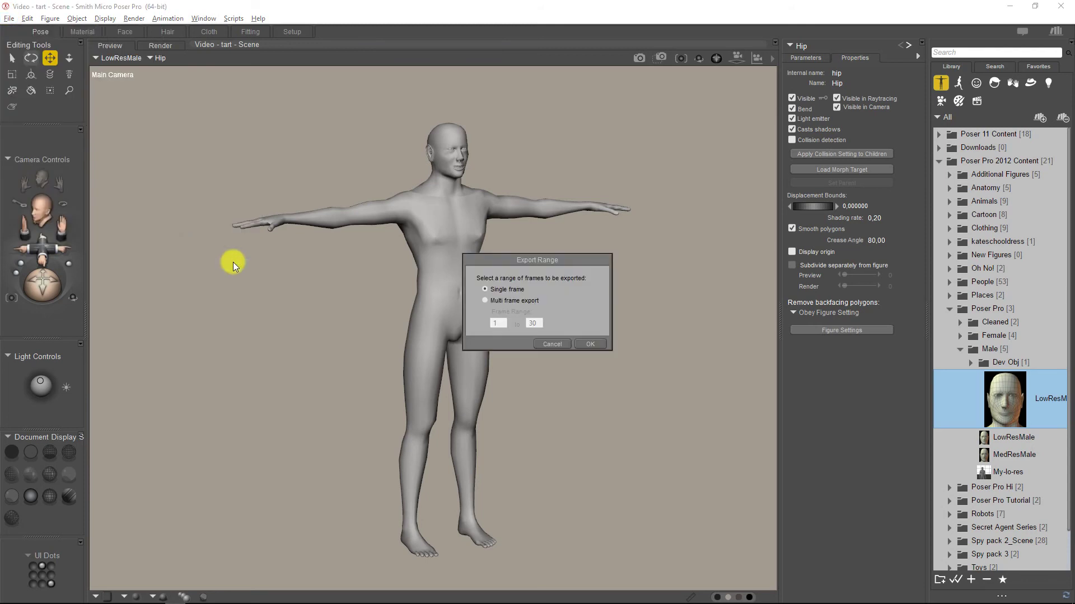
click(581, 346)
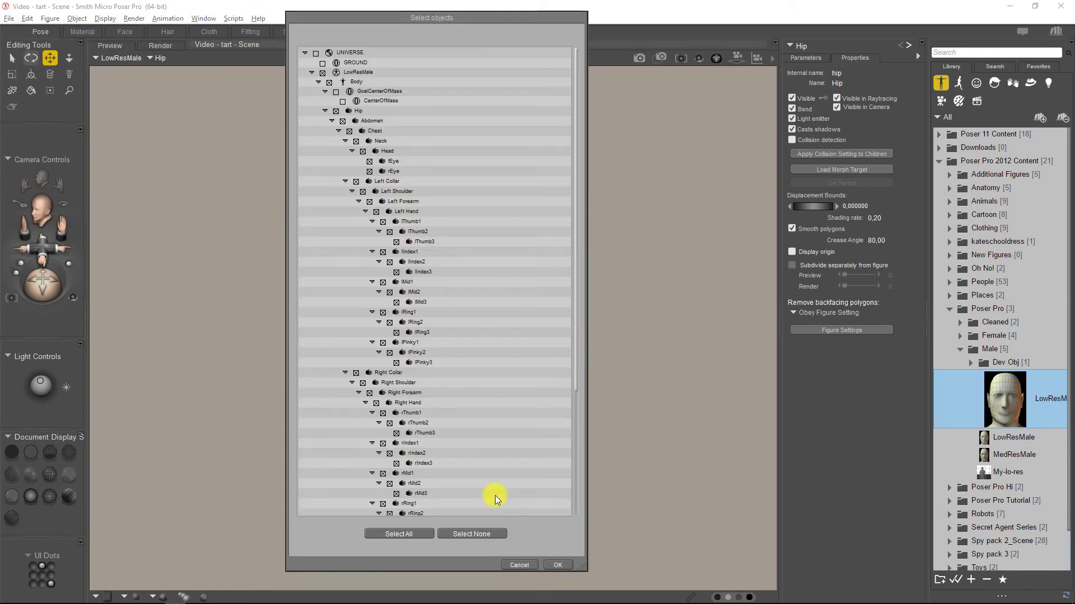
click(482, 534)
click(560, 565)
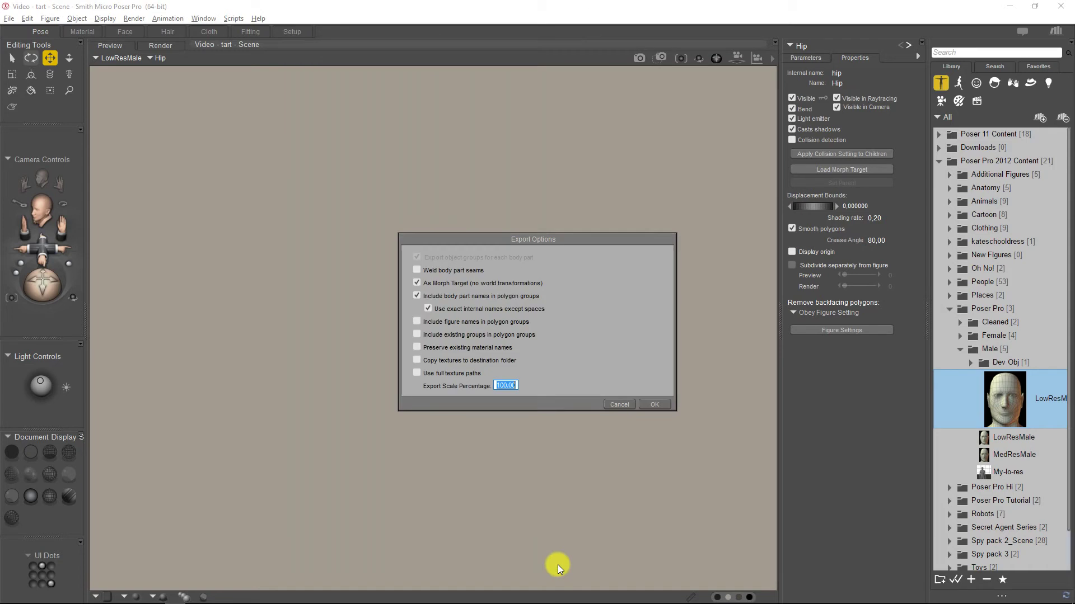
drag(575, 240, 536, 222)
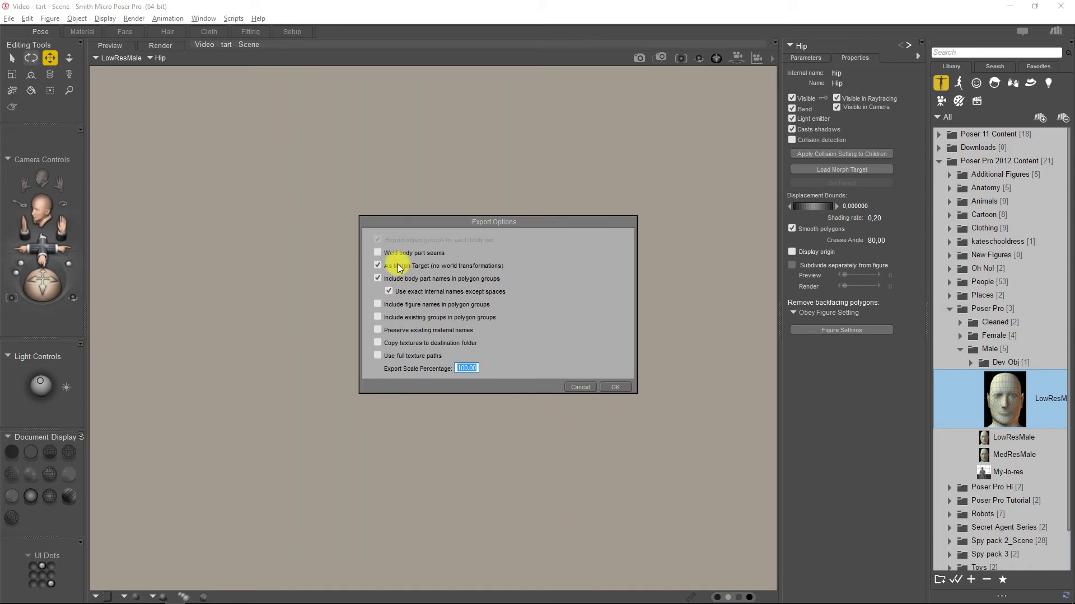
click(389, 290)
click(616, 388)
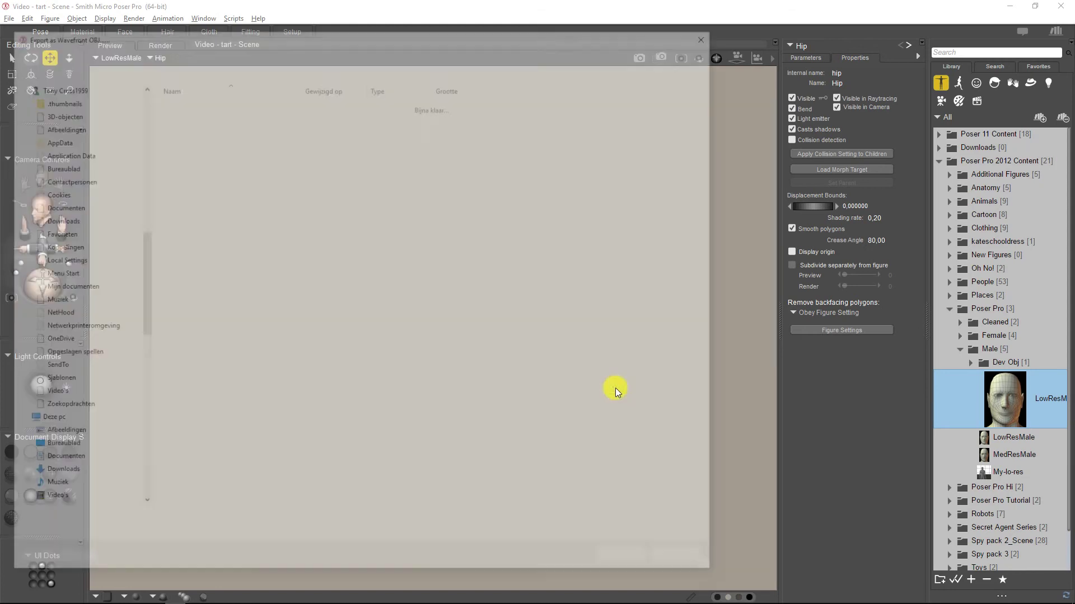
Save the OBJ export as Head-Org in the Male library folder
click(156, 528)
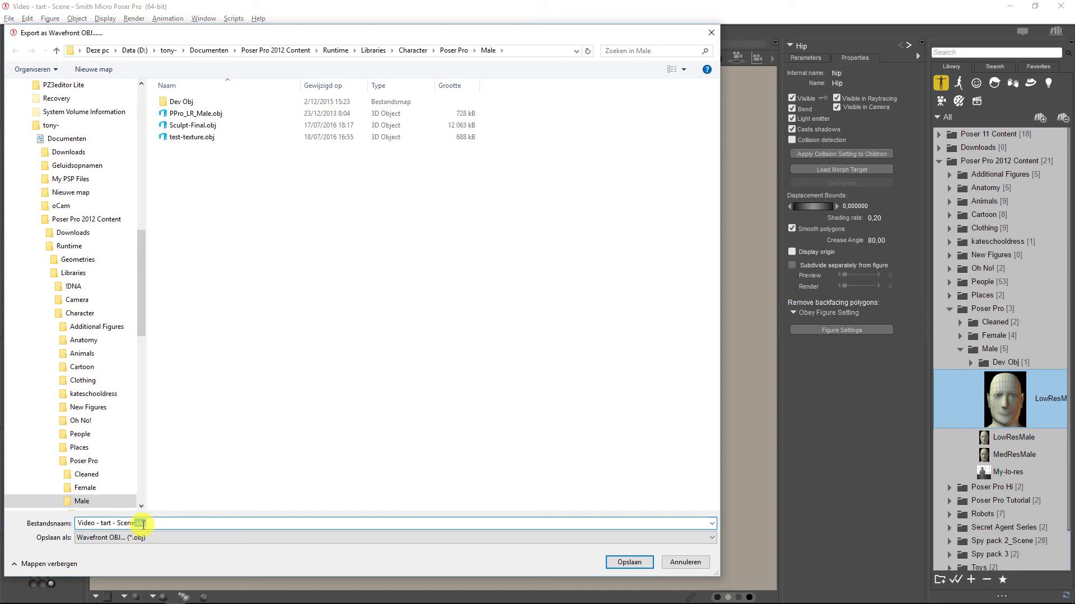
drag(145, 524, 75, 523)
text(H)
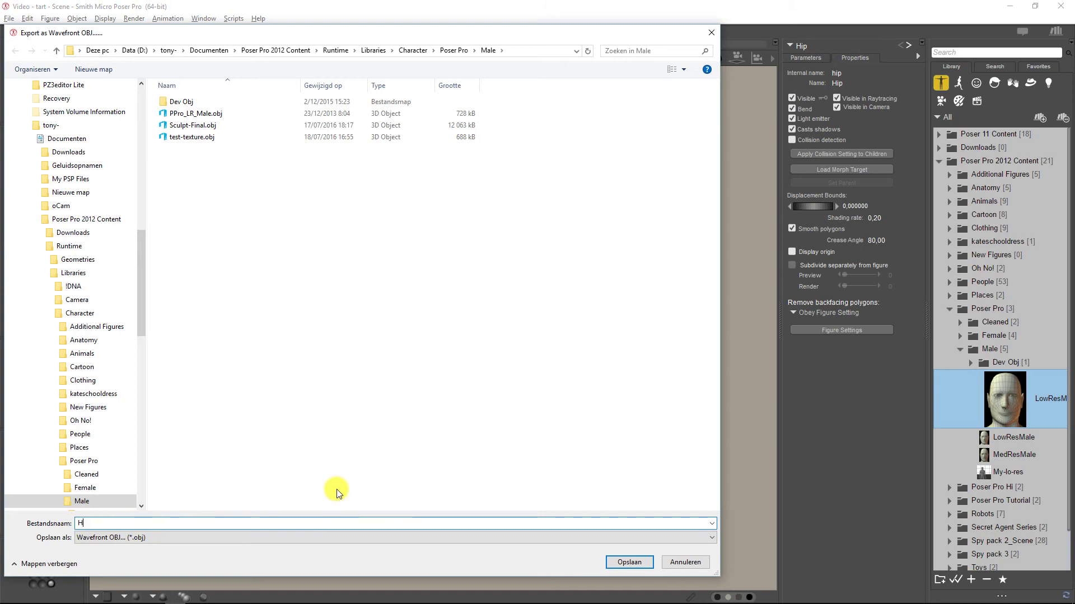
text(ead-Org)
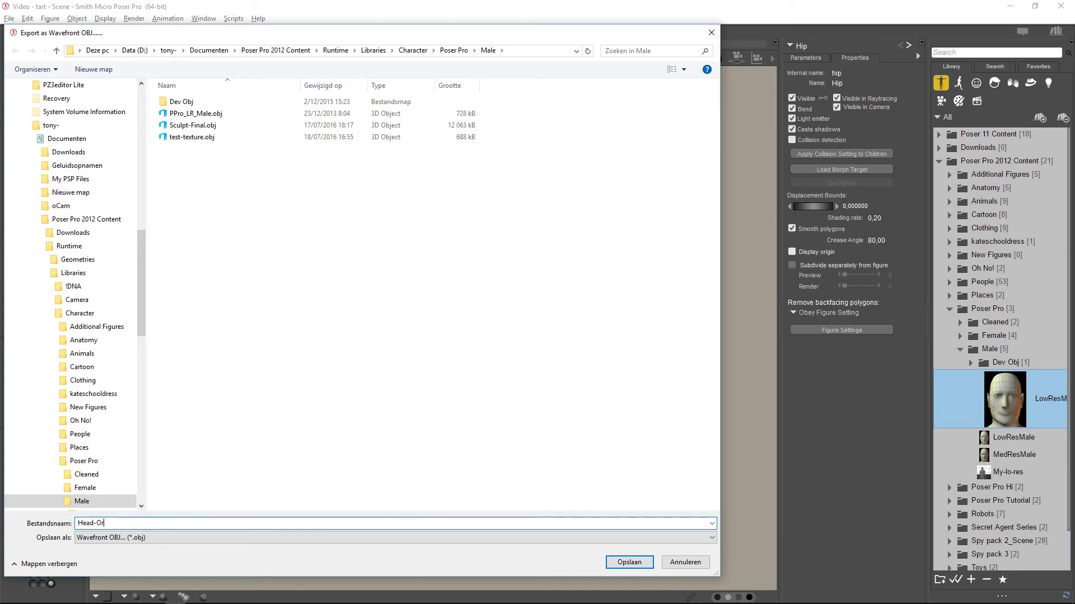
click(610, 563)
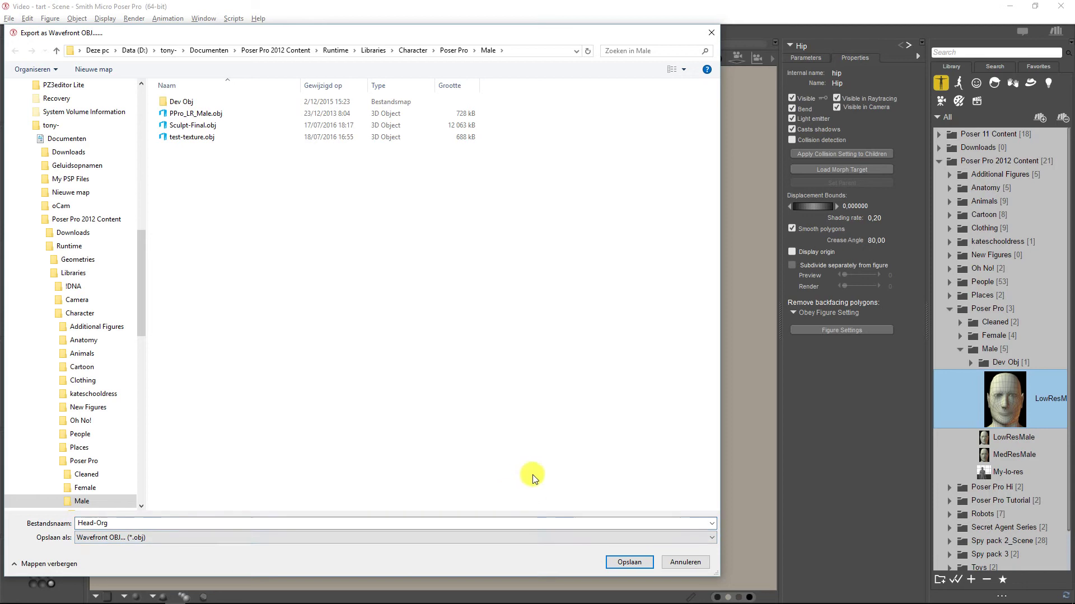
click(621, 562)
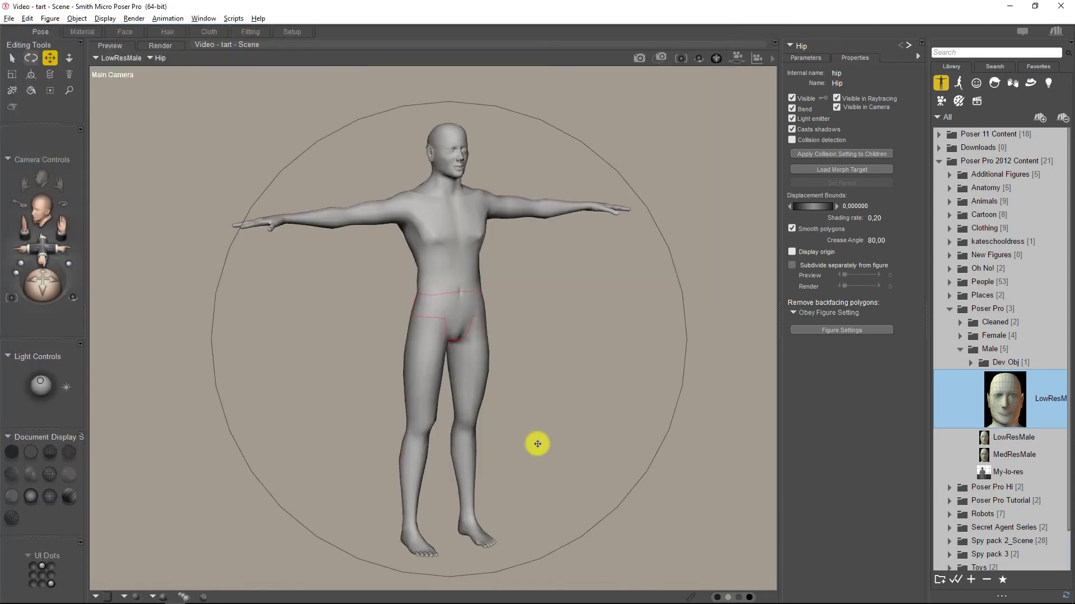
Switch to Blender and delete the default Cube
key(alt+Tab)
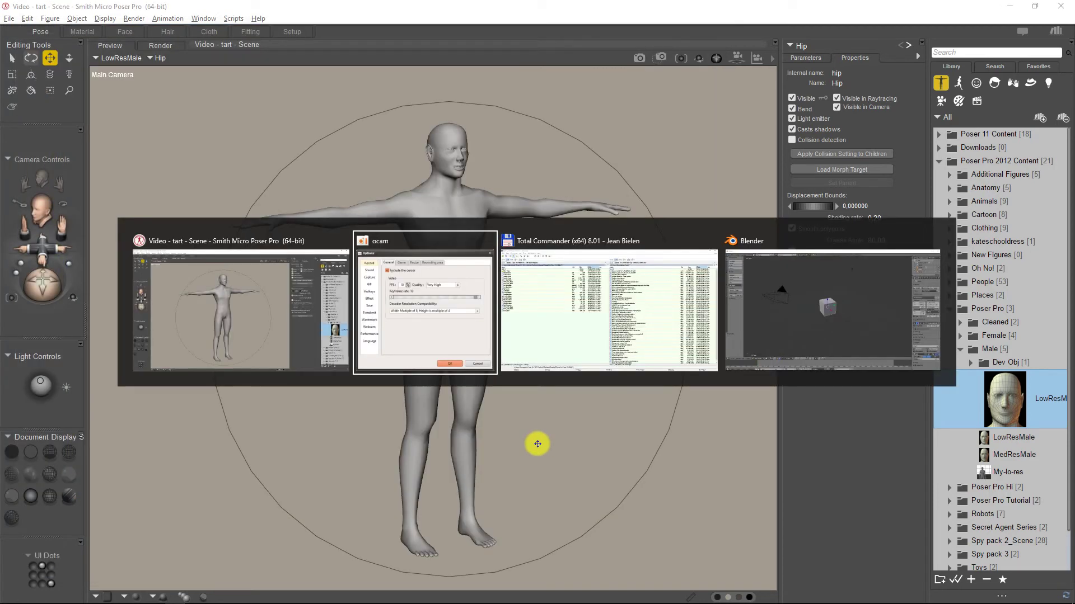
key(alt+Tab)
key(alt+Tab)
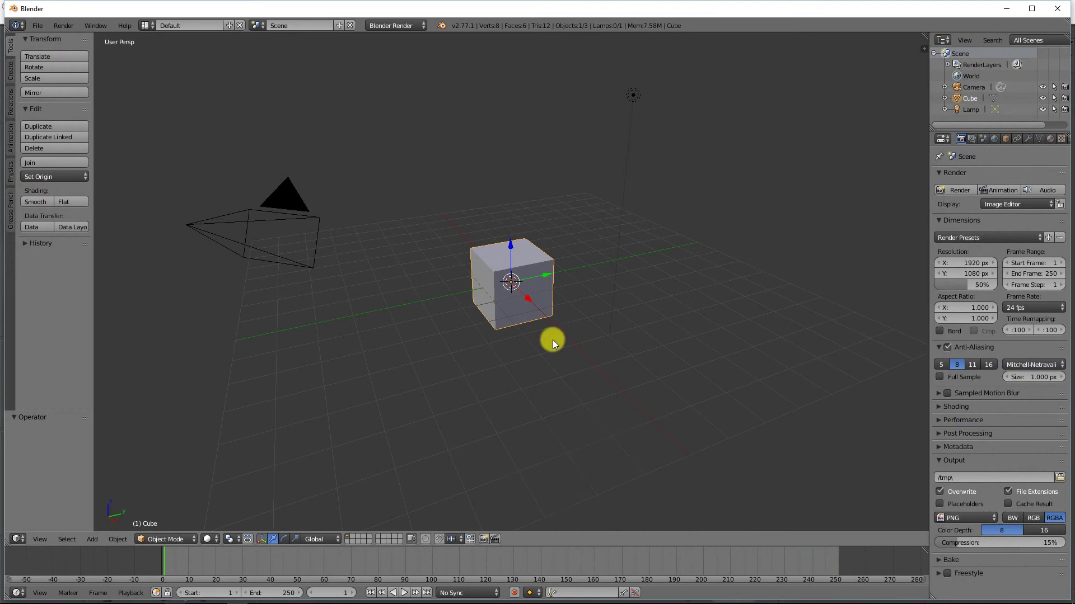
right_click(970, 98)
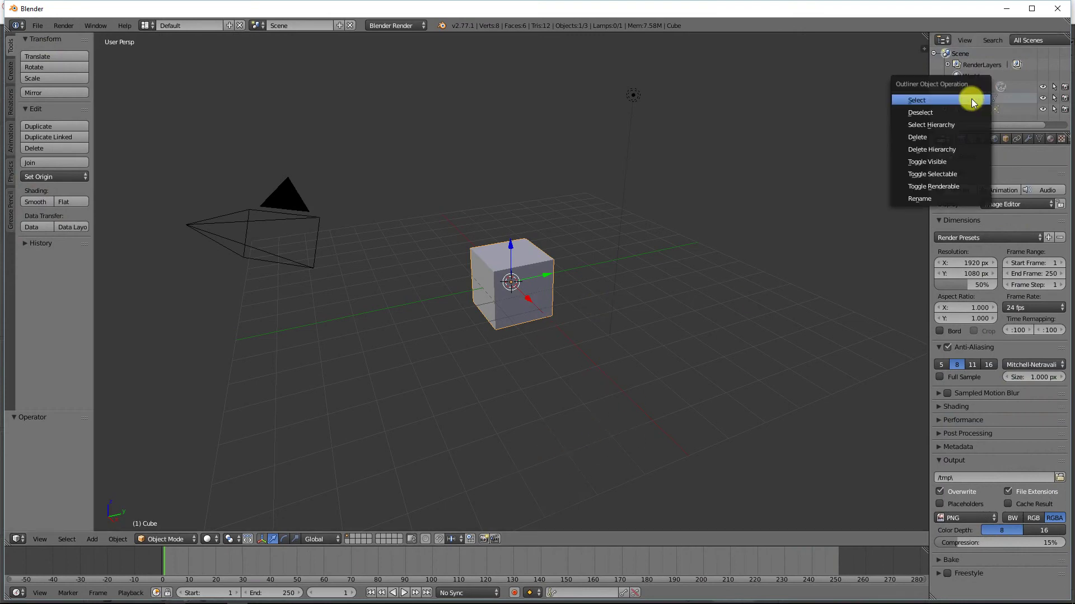
click(946, 137)
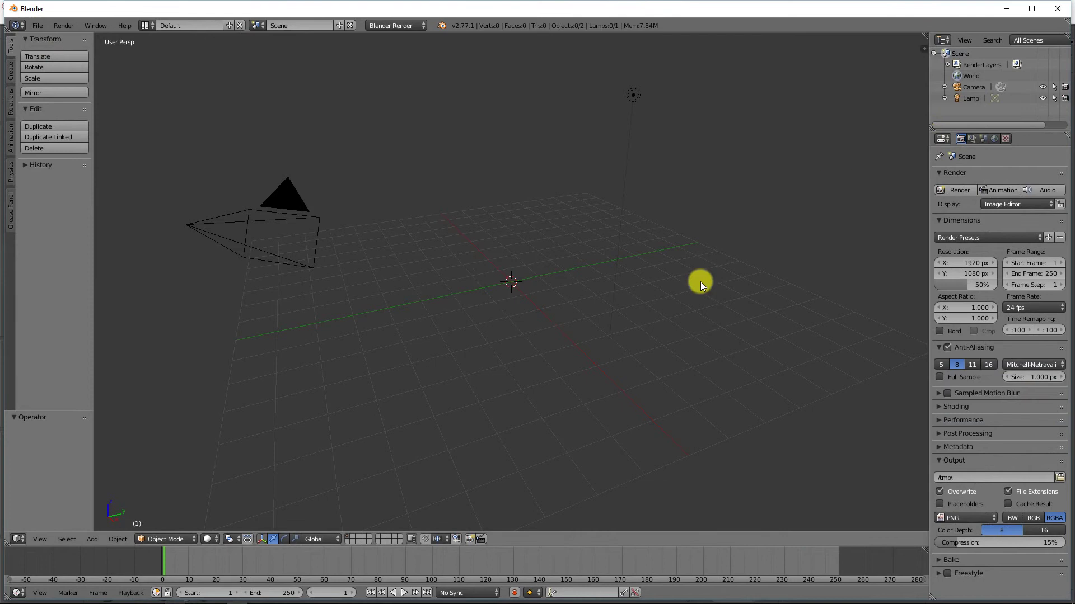
Join the timeline area into the 3D viewport
right_click(584, 547)
click(585, 562)
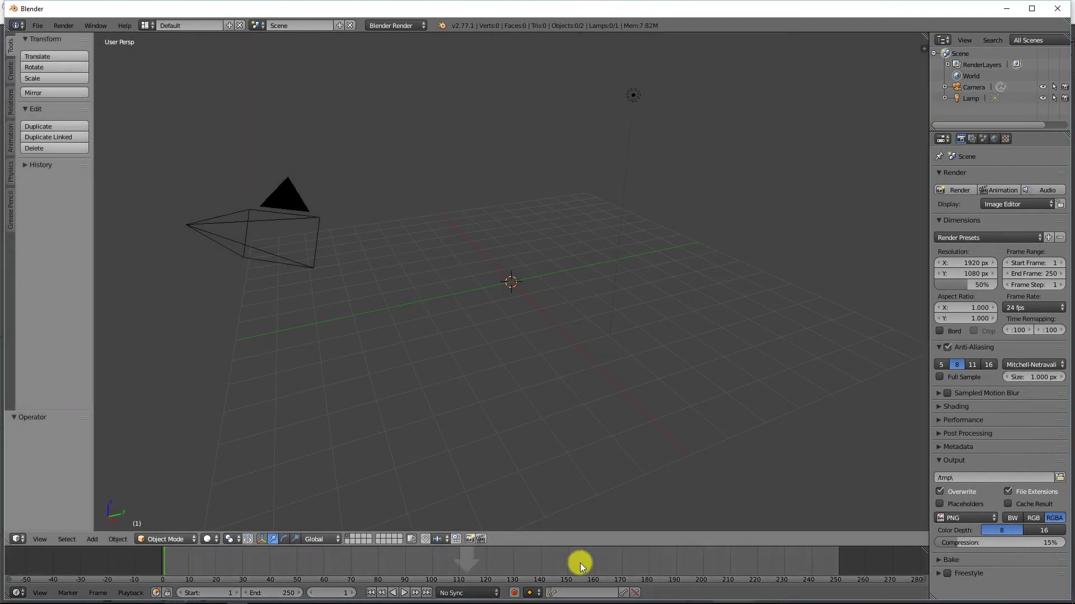
click(580, 564)
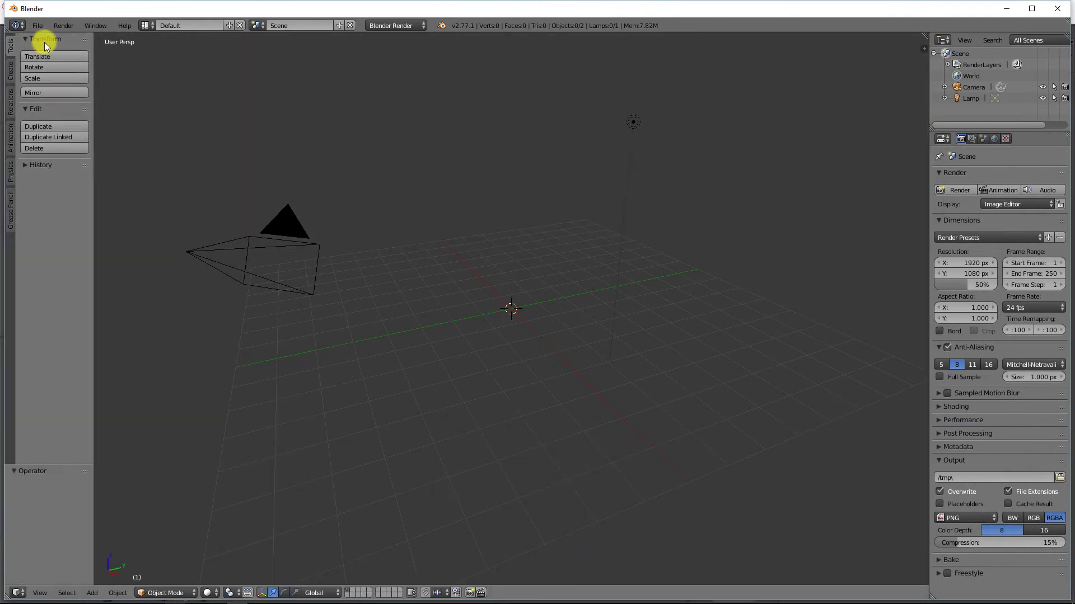
Start a Wavefront OBJ import using the Poser preset with Keep Vert Order and Poly Groups
click(35, 27)
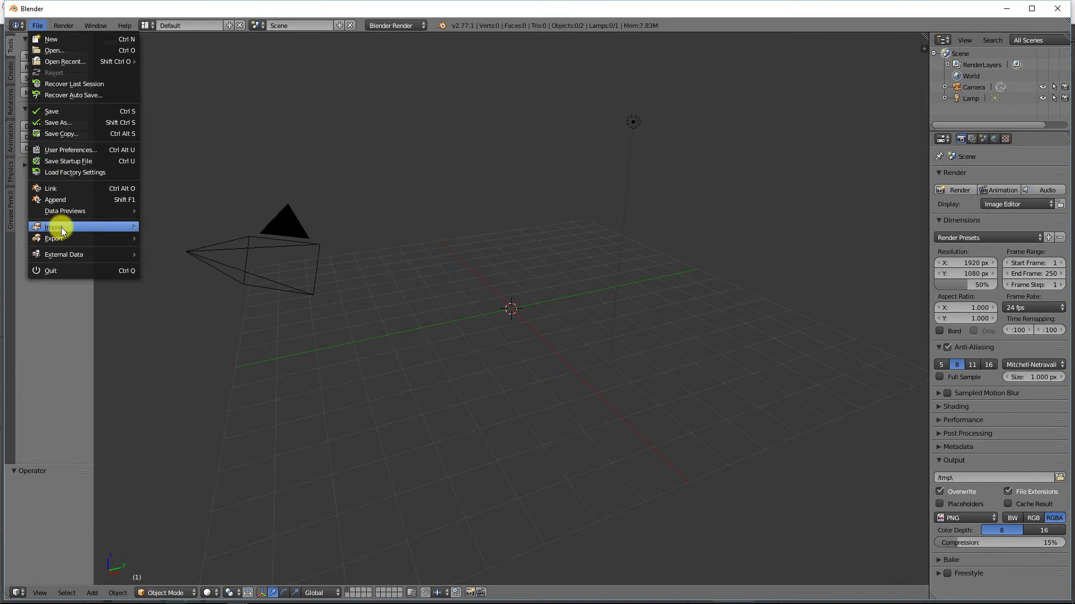
mouse_move(60, 227)
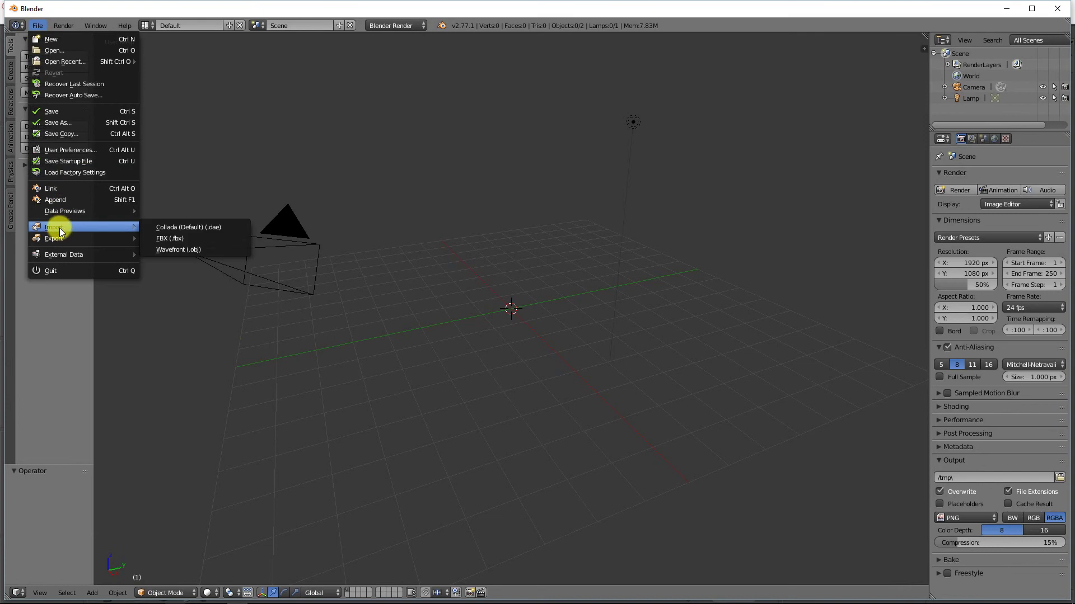
click(175, 248)
mouse_move(137, 371)
mouse_down()
mouse_move(157, 380)
mouse_move(129, 384)
mouse_move(130, 372)
mouse_move(129, 382)
mouse_up()
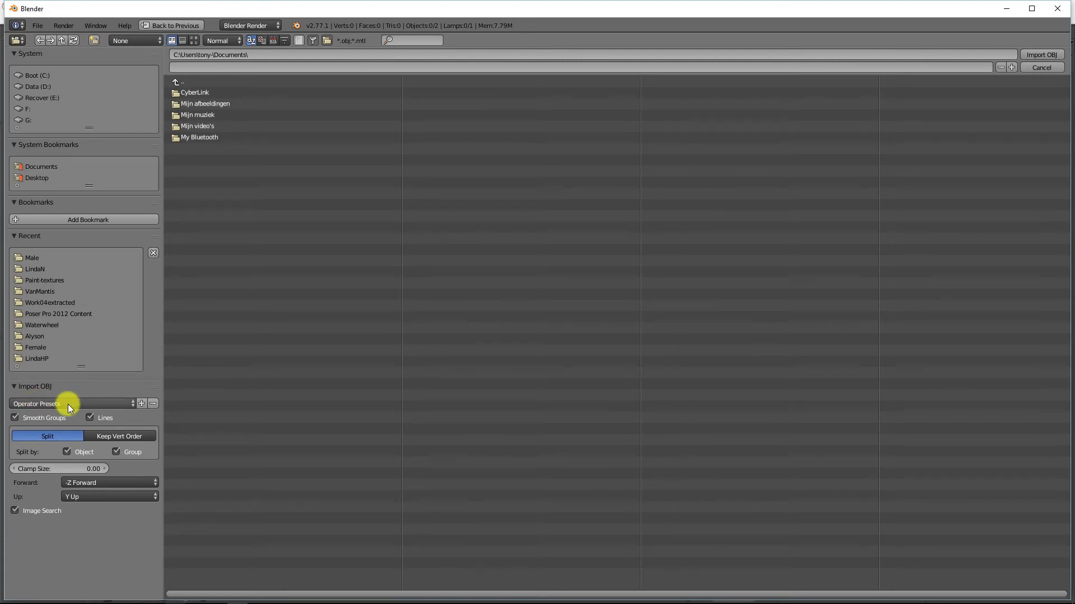
click(68, 404)
click(44, 434)
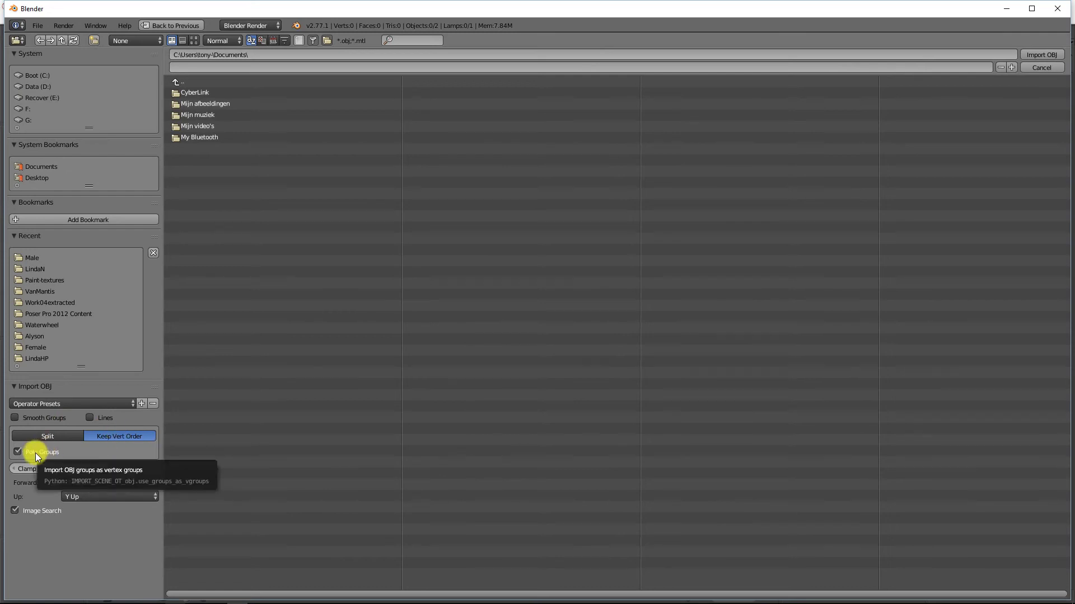
Import Head-Org.obj from the recent Male folder
click(31, 260)
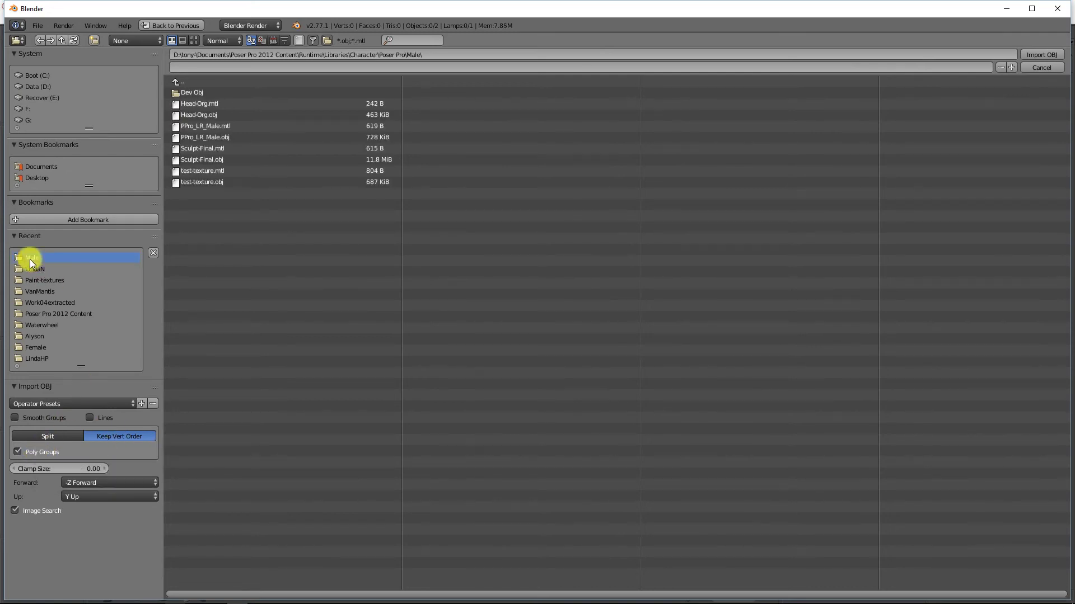
click(200, 115)
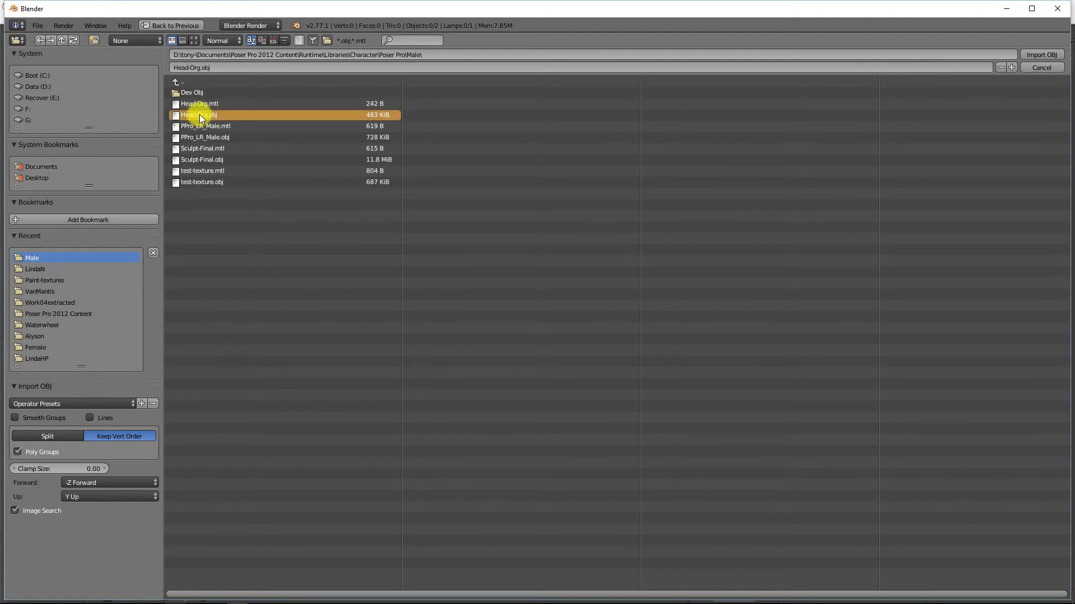
click(1036, 54)
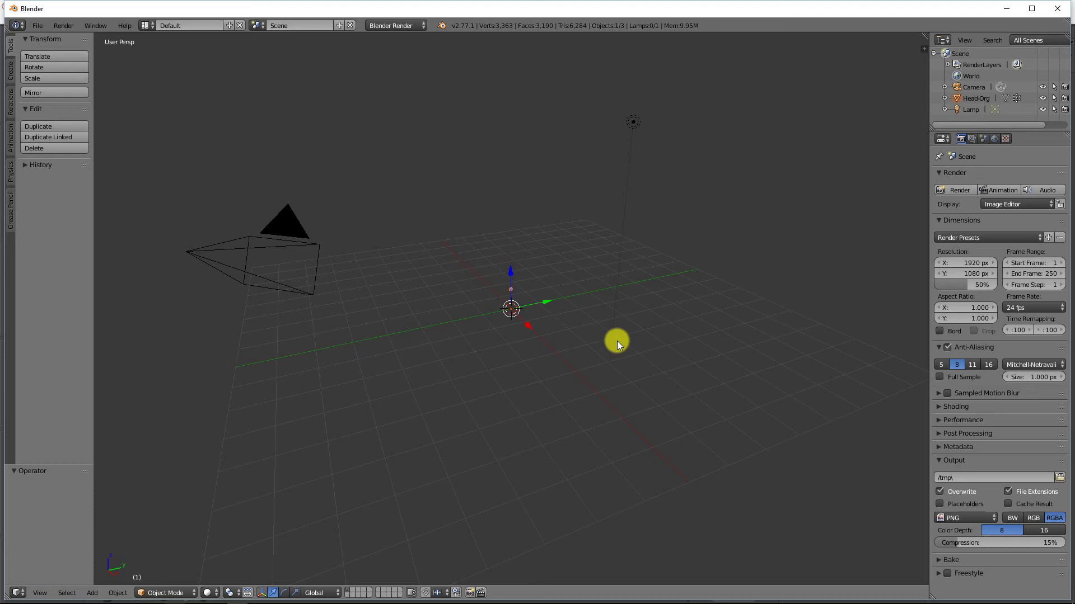
Frame the head in orthographic front view, orbit to inspect it, and select Head-Org
key(KP_5)
key(KP_1)
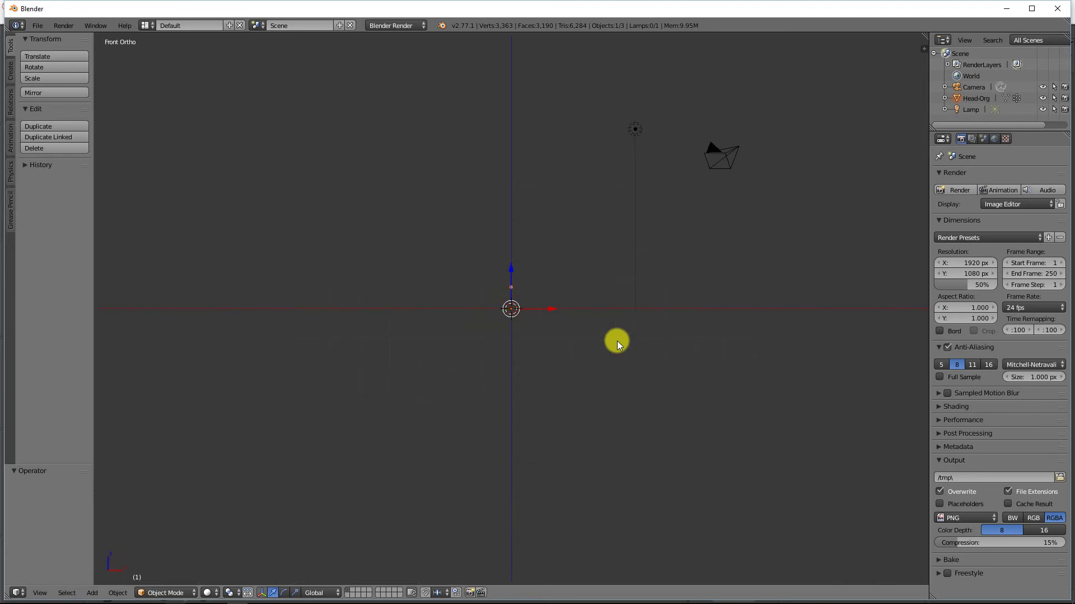
key(KP_Decimal)
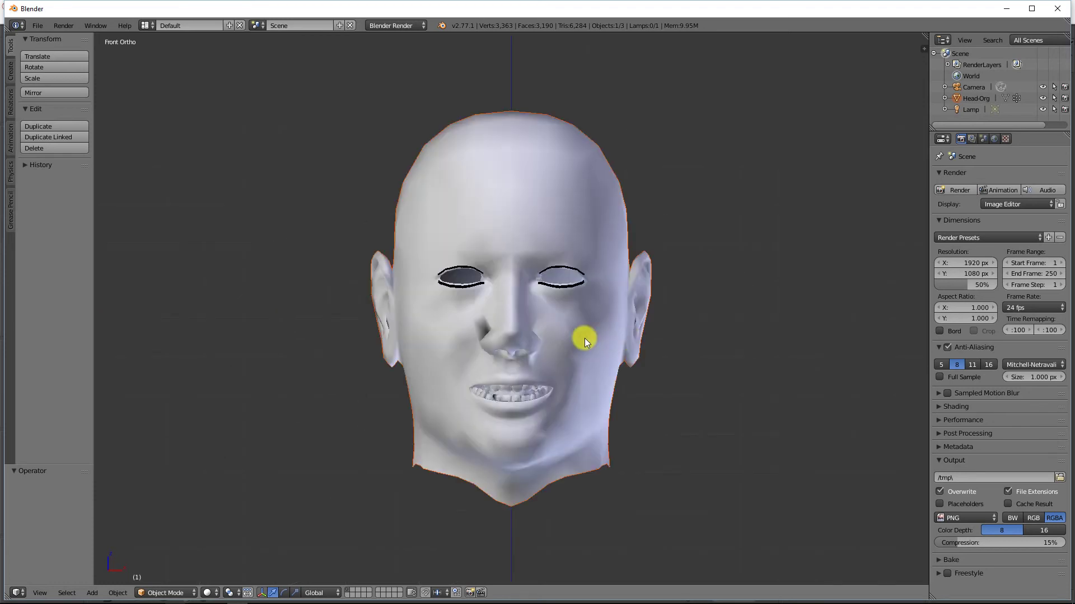
middle_drag(516, 347, 490, 355)
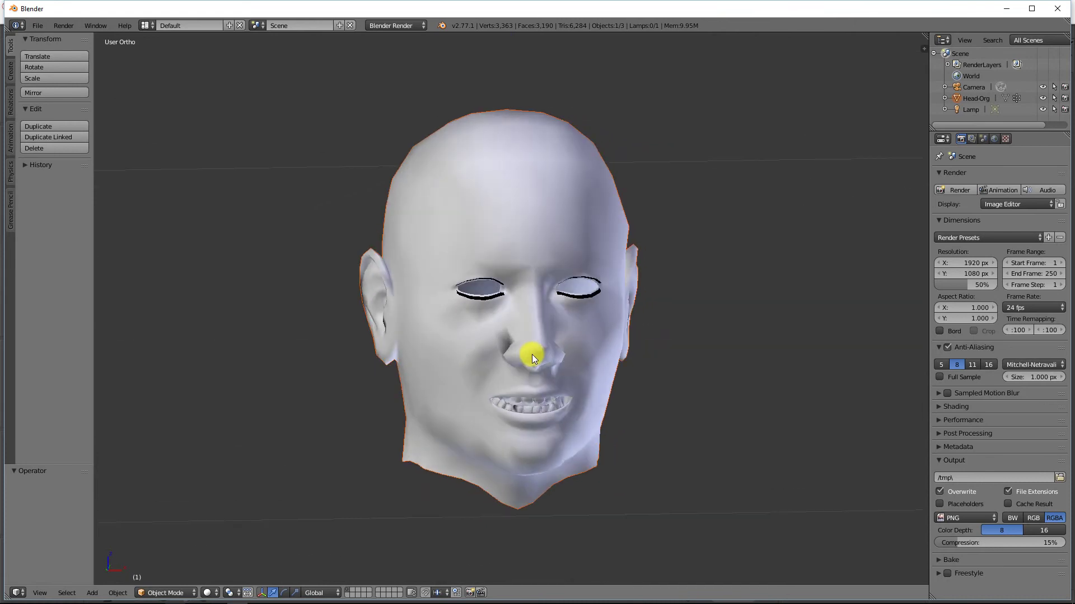
middle_drag(532, 354, 536, 354)
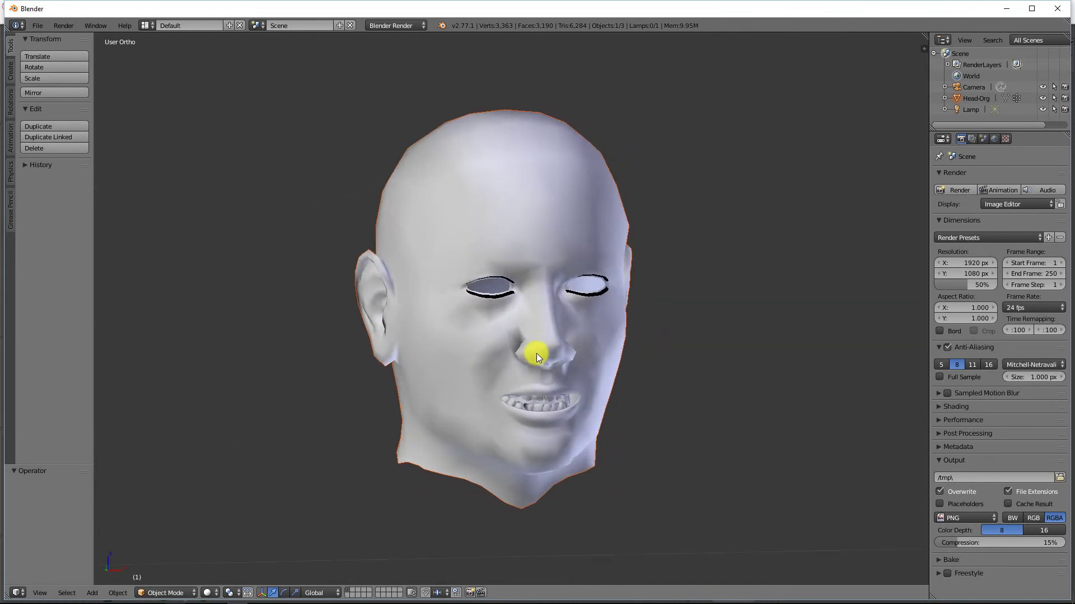
click(974, 98)
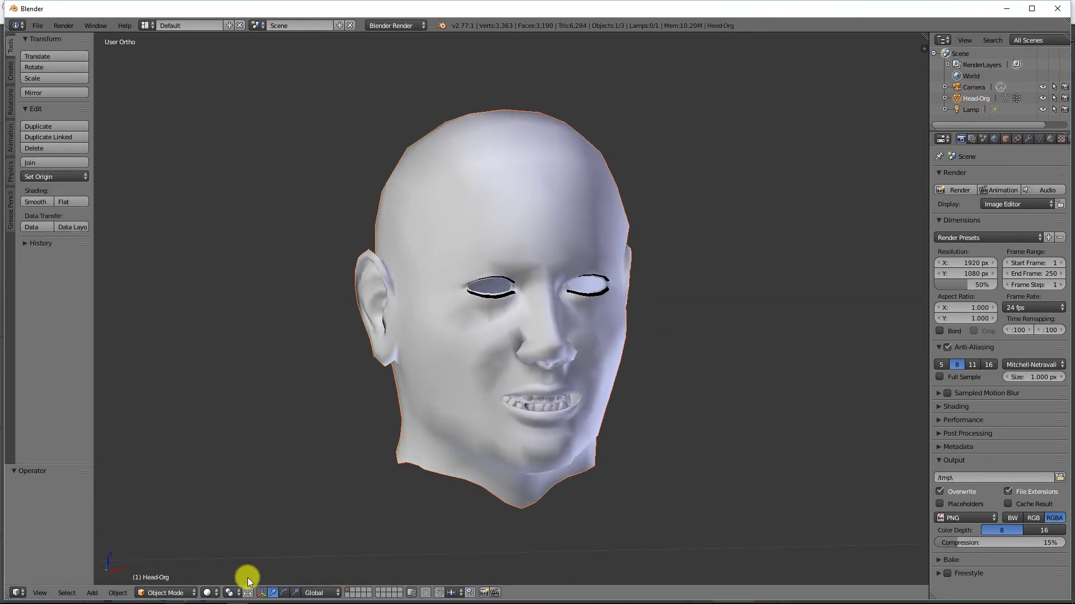
click(175, 595)
Enter Edit Mode on the head, deselect all vertices, and inspect it in profile
click(166, 569)
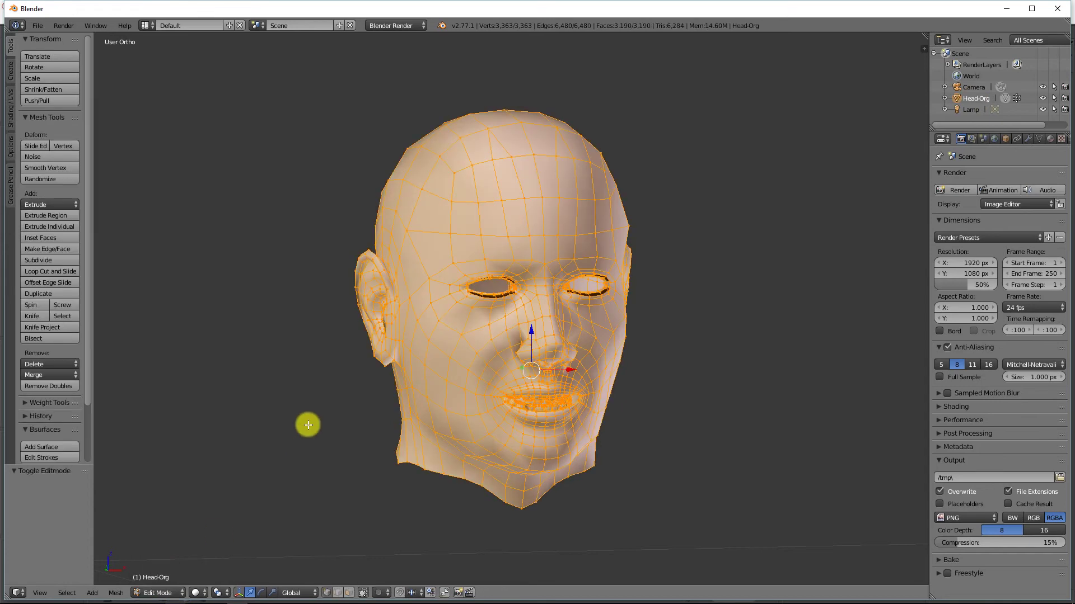
key(a)
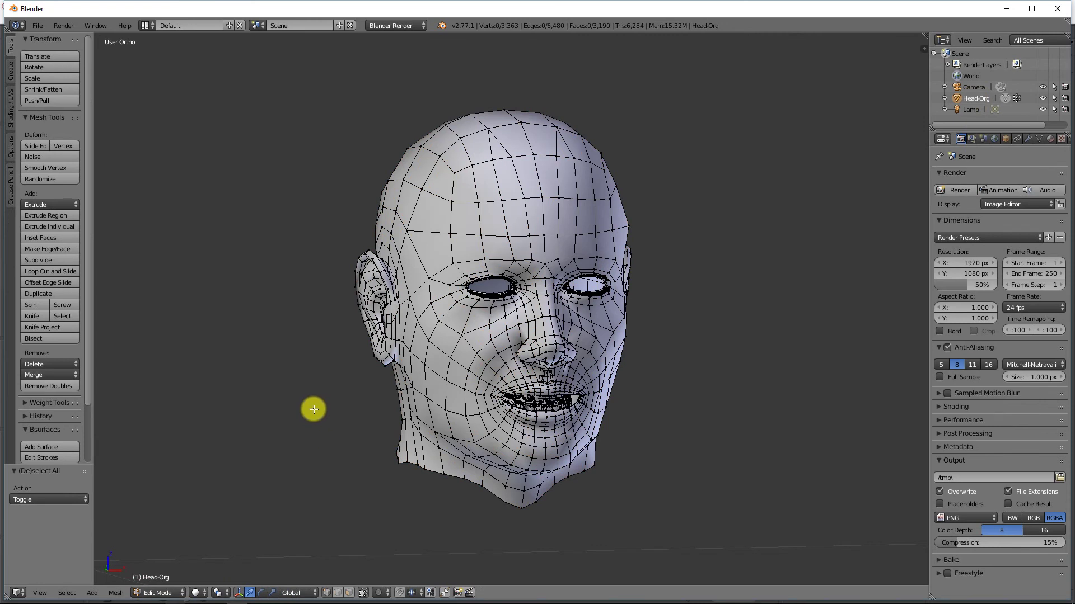
middle_drag(312, 408, 419, 391)
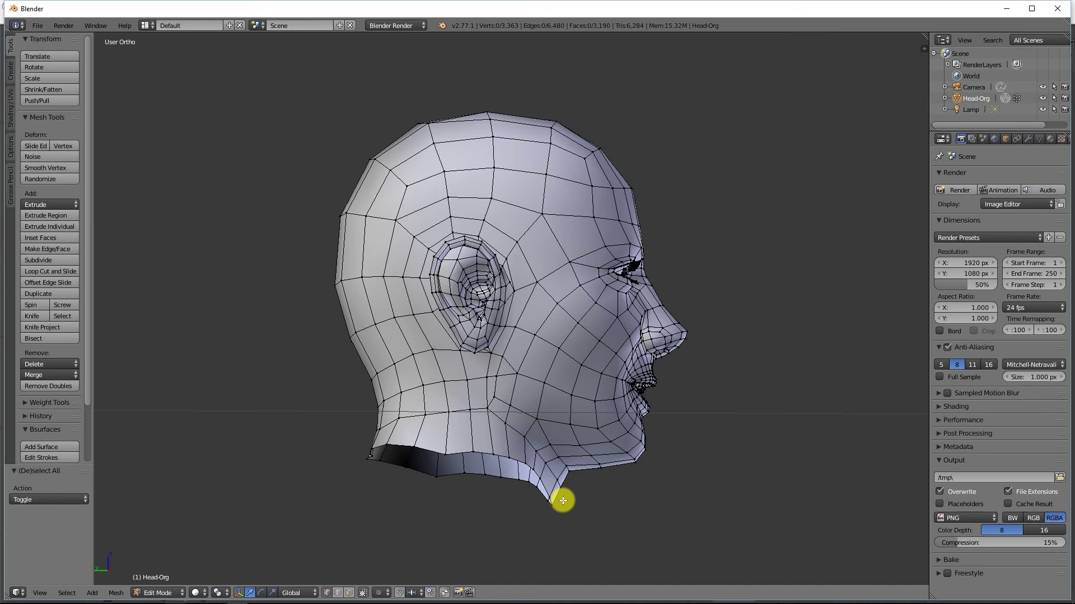
middle_drag(518, 419, 408, 432)
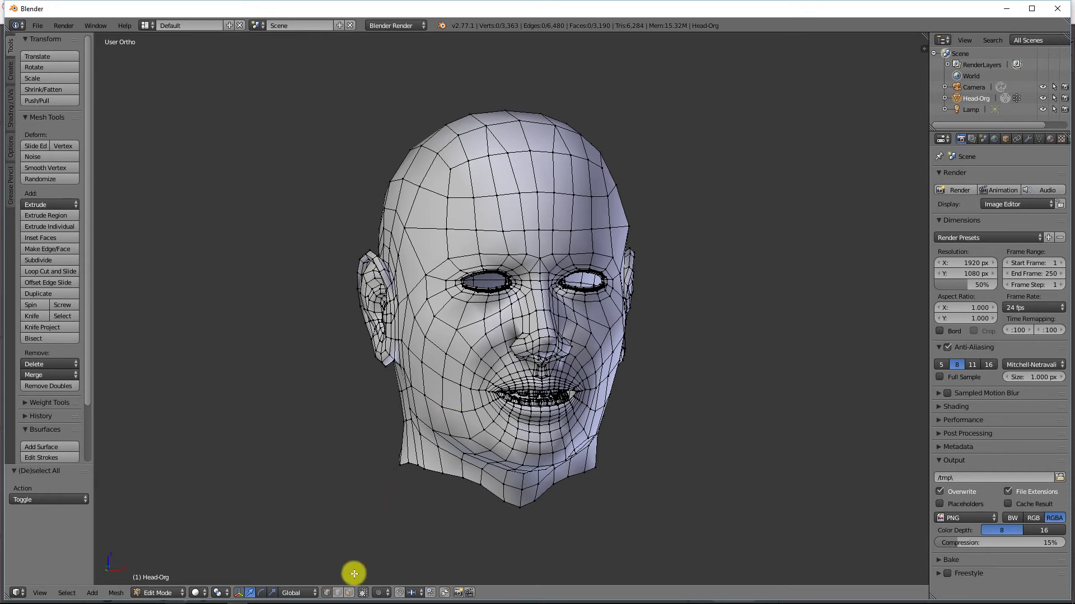
Switch to face selection and select a face at the ear's edge, leaving it unmoved
click(349, 593)
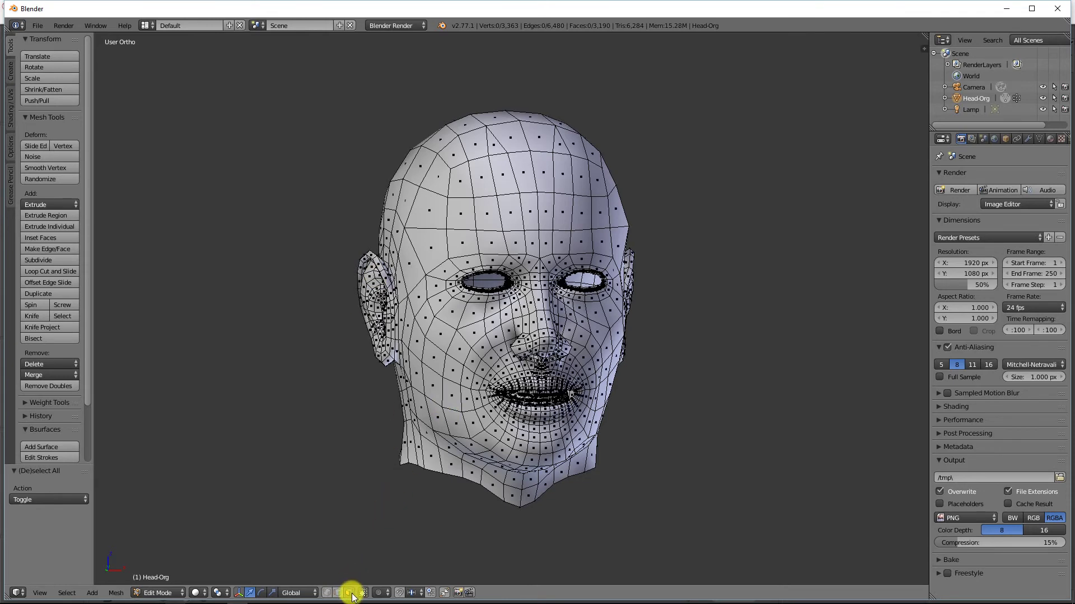
right_click(365, 258)
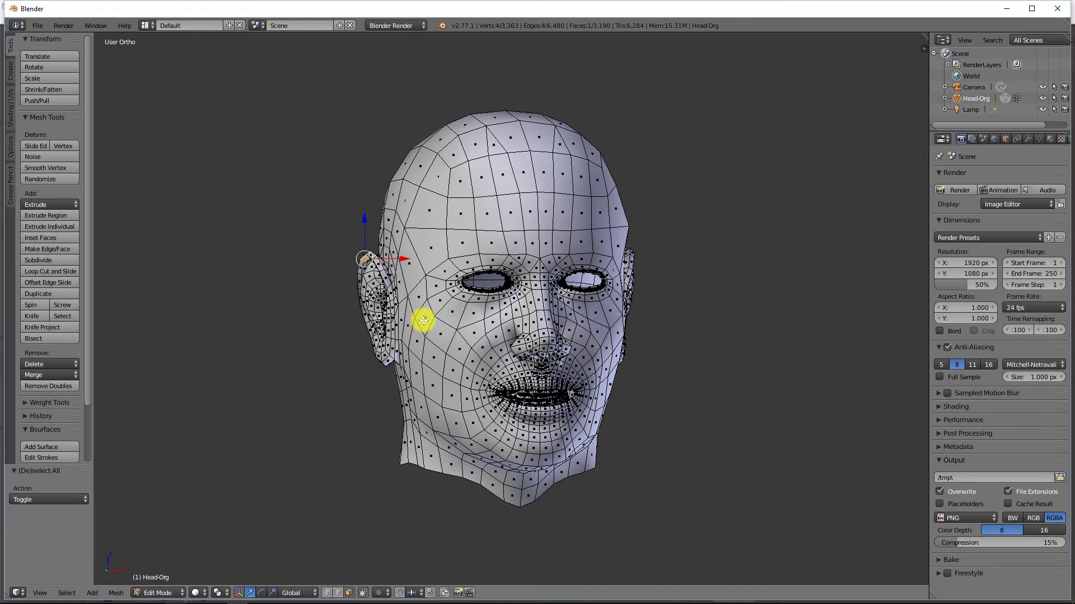
key(g)
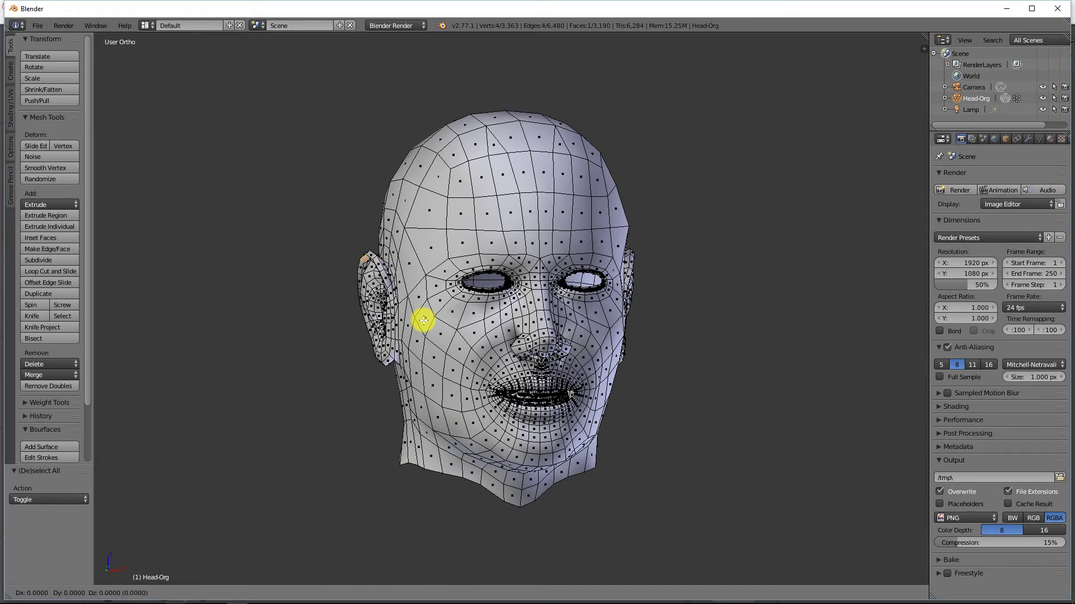
right_click(424, 320)
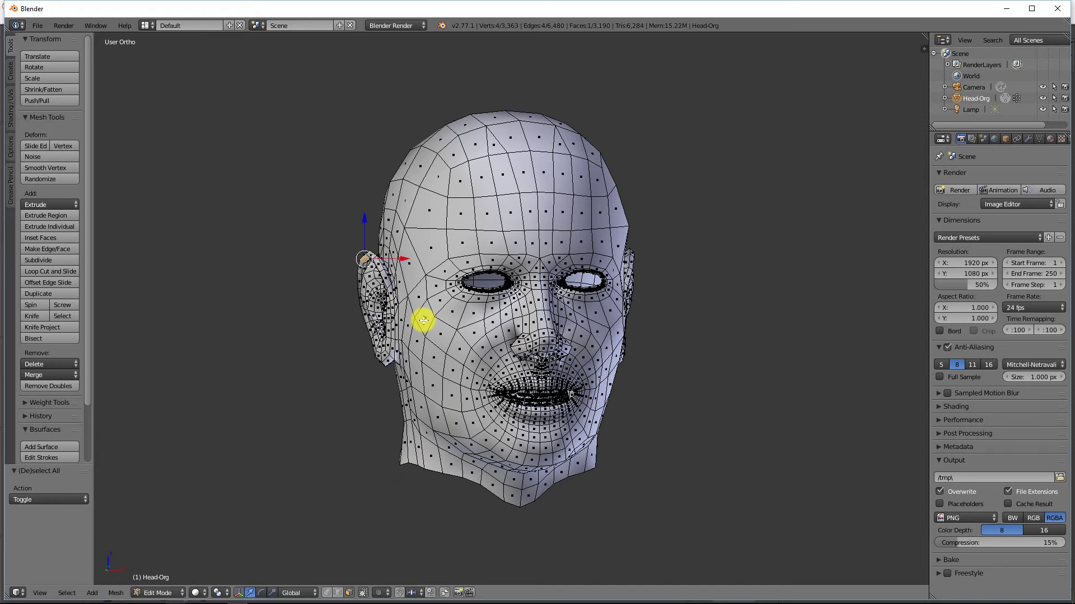
Turn on proportional editing and adjust its falloff size without moving the face
click(384, 594)
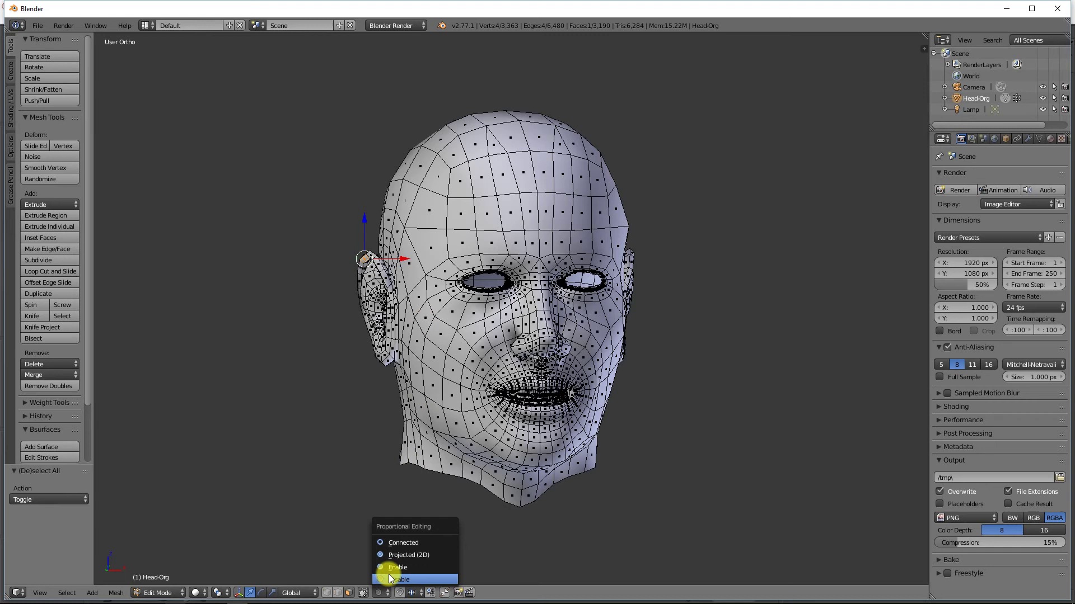
click(391, 568)
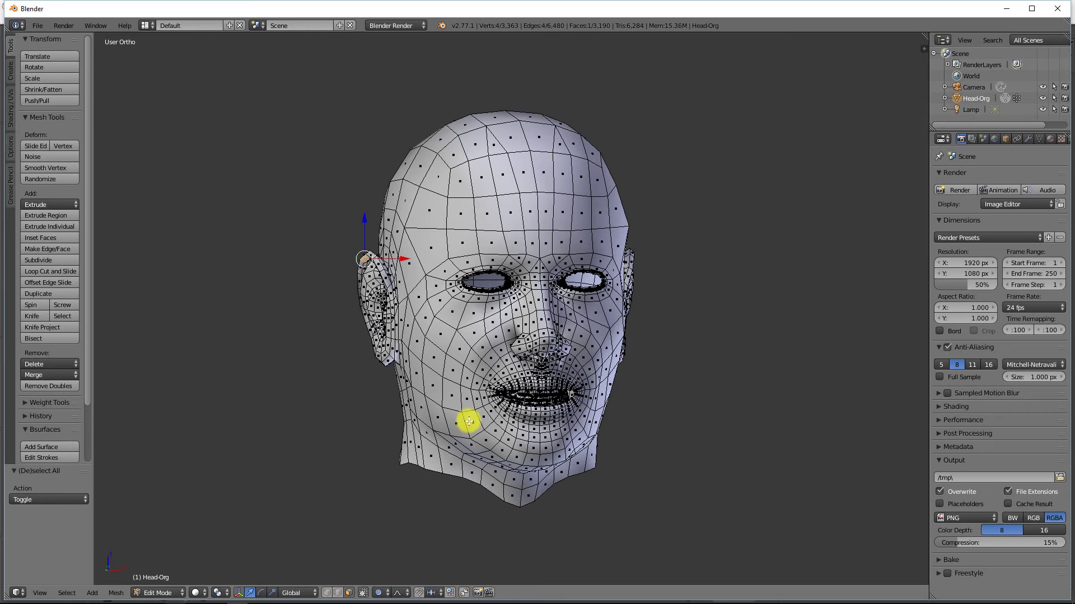
key(g)
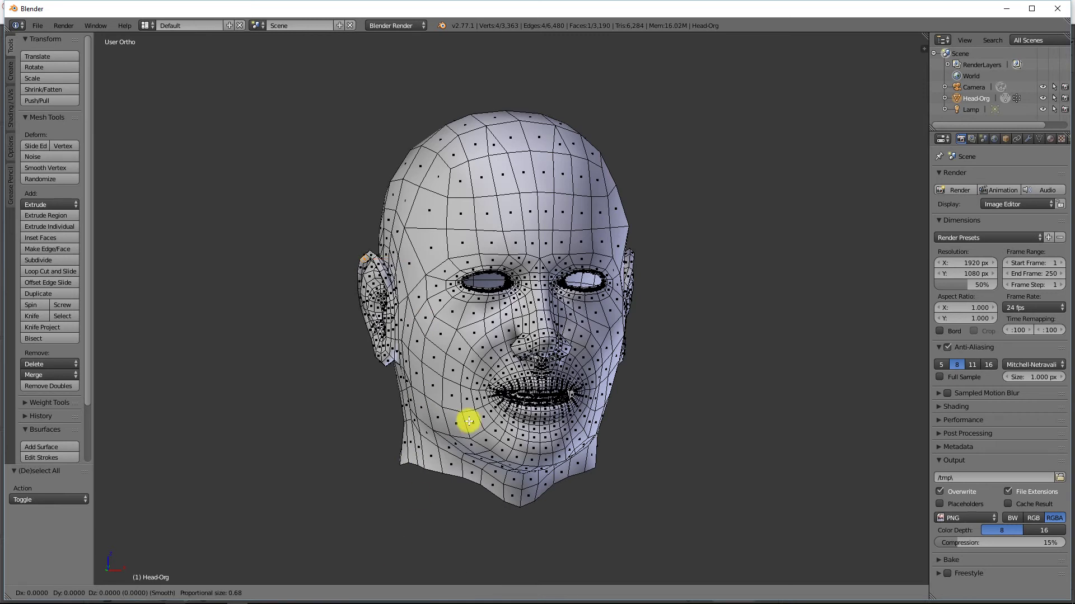
scroll(469, 421, up, 20)
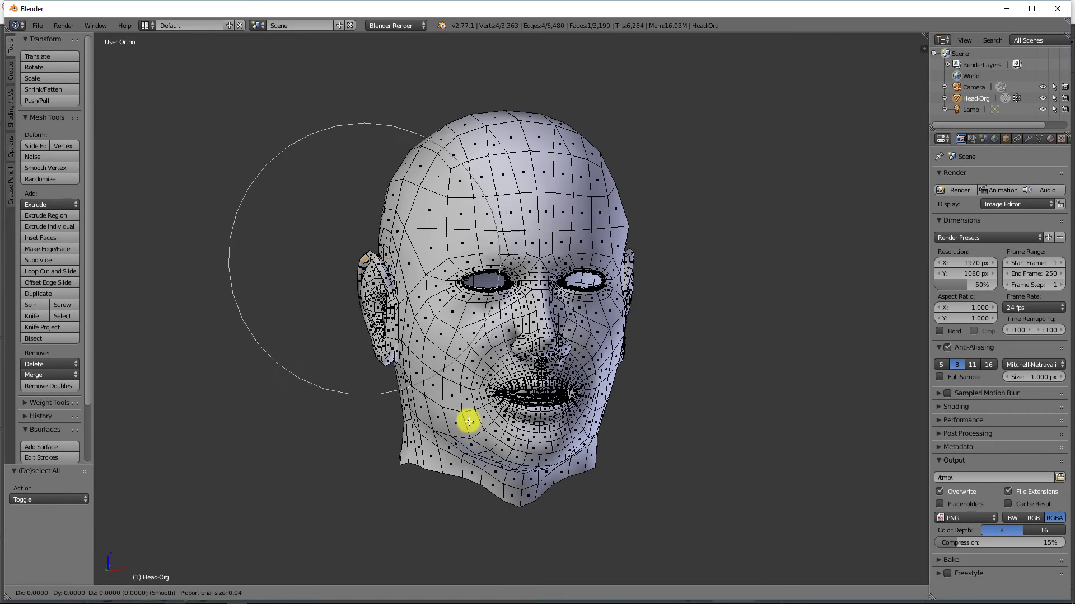
scroll(469, 421, up, 5)
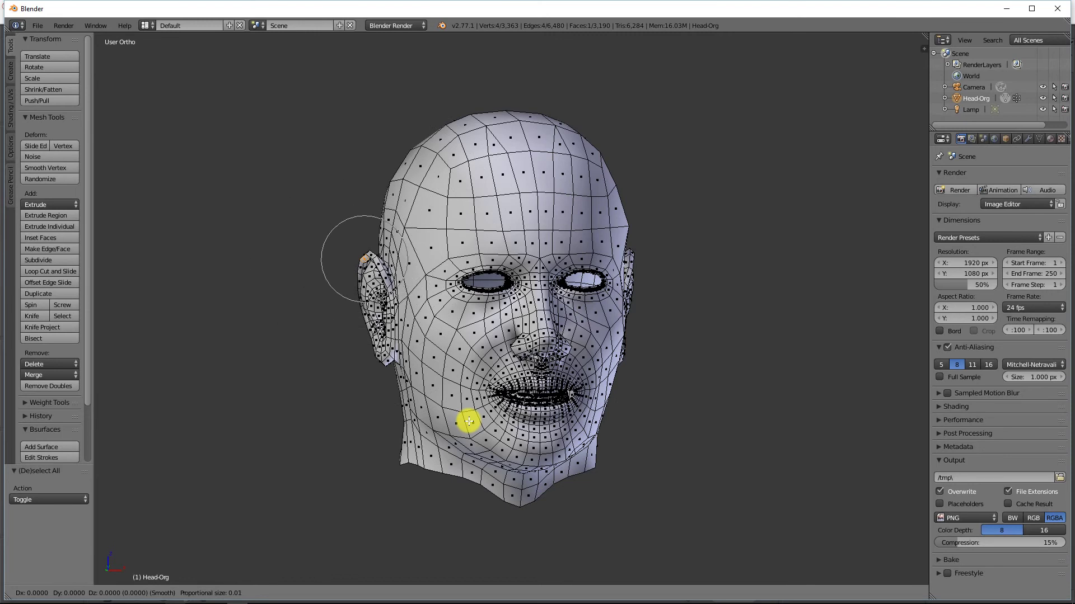
click(469, 421)
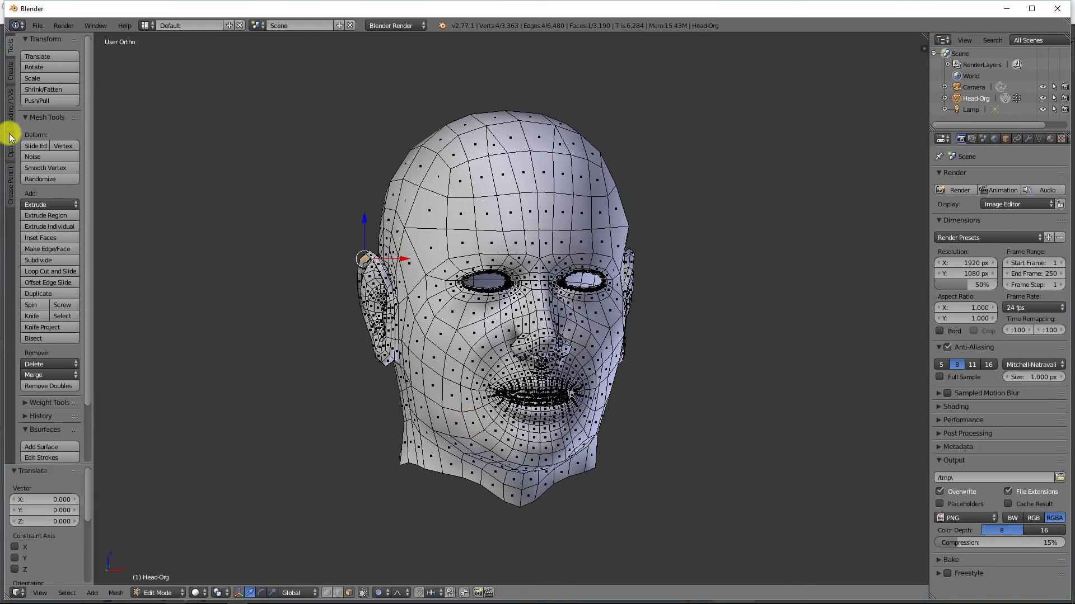
Enable X mirror editing and nudge the selected ear element slightly outward along X
click(10, 150)
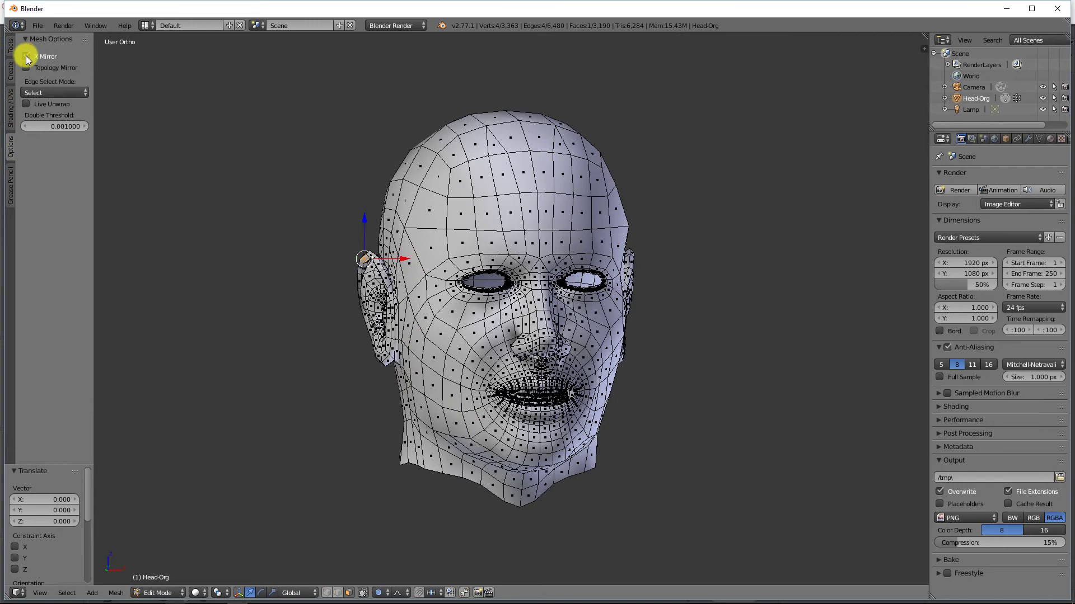
click(26, 56)
key(g)
key(x)
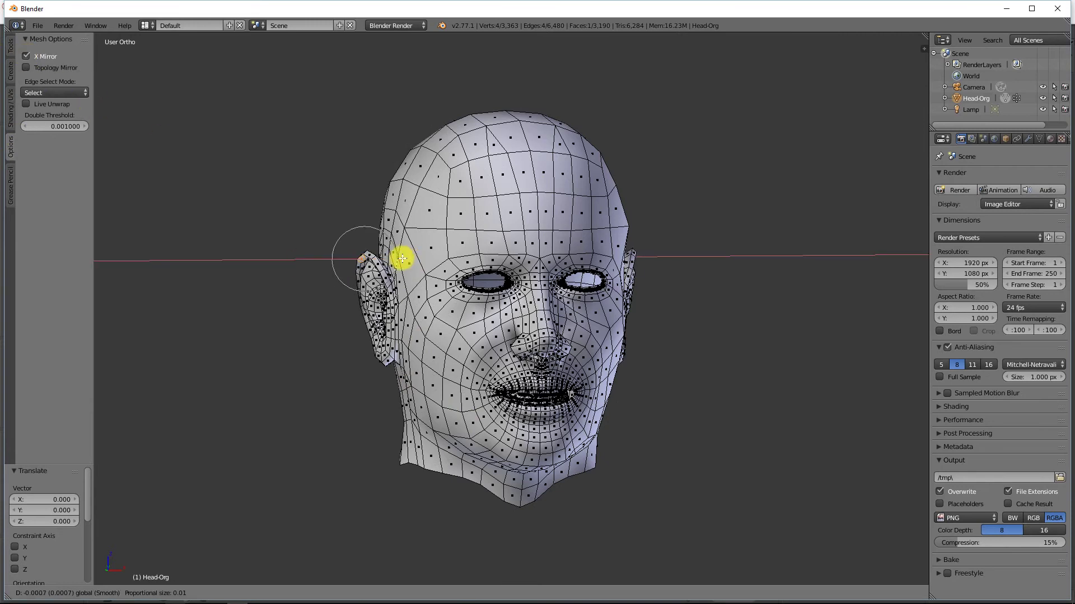
click(391, 257)
middle_drag(369, 293, 392, 292)
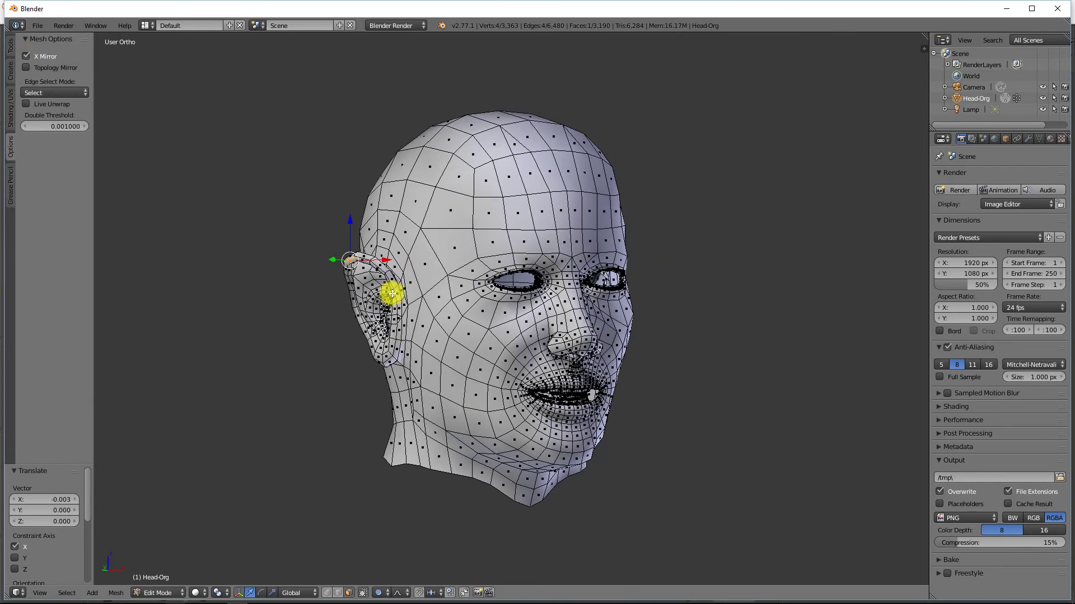
Shift two more ear vertices, a middle and a lower one, slightly along X
right_click(352, 297)
key(g)
key(x)
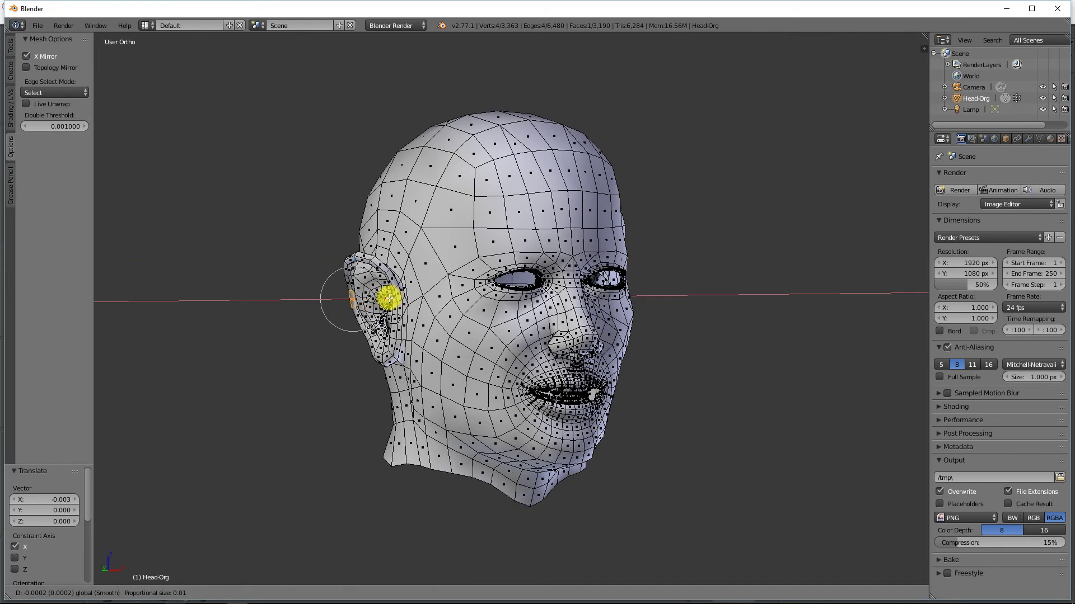
click(385, 298)
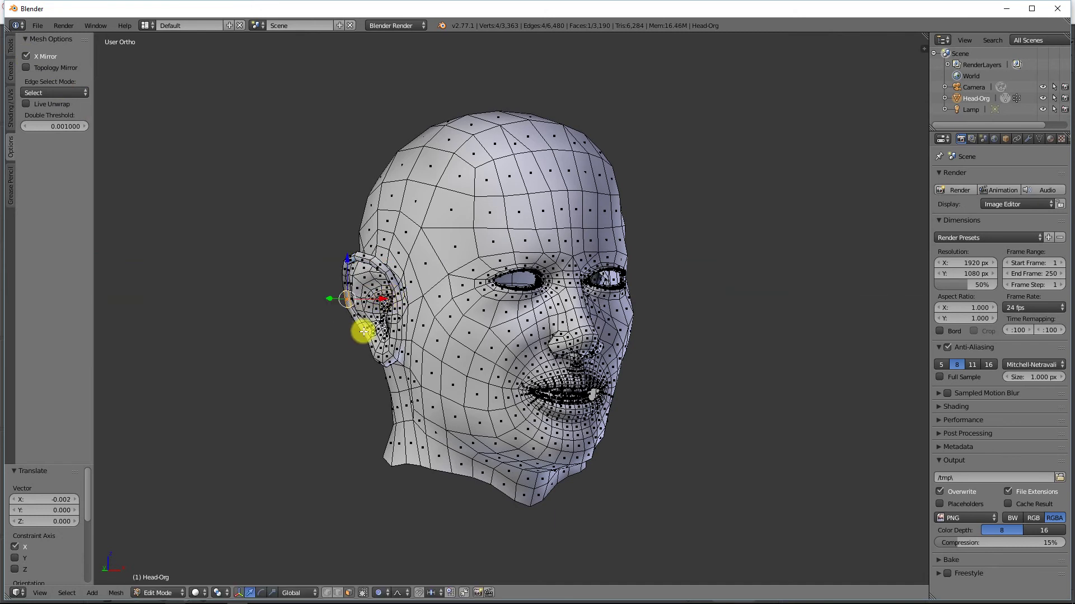
right_click(364, 332)
key(g)
key(x)
click(384, 311)
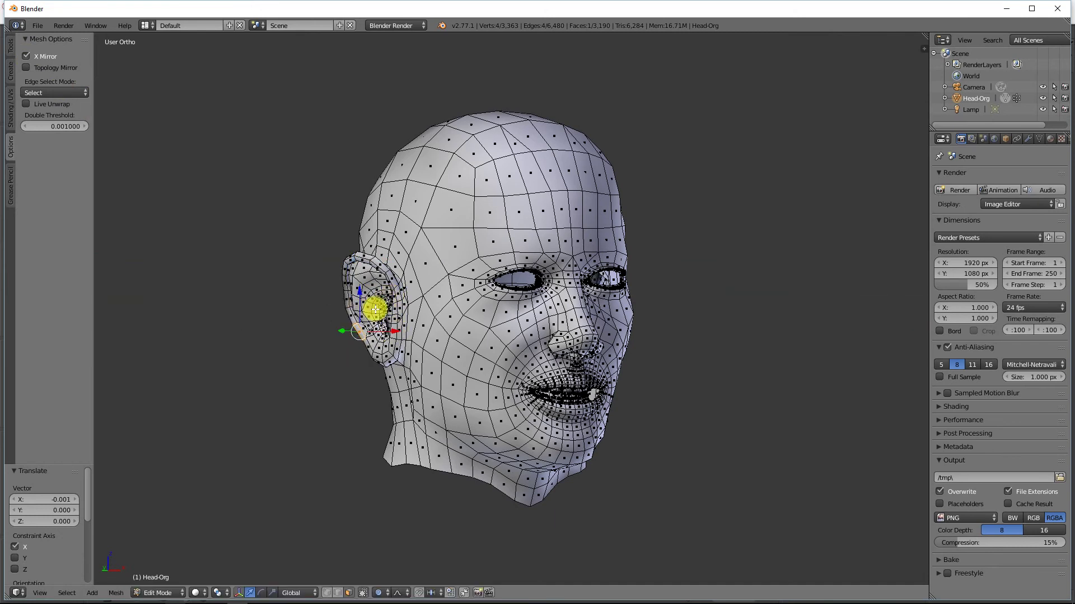
Select the upper ear vertices and shift them slightly along X
right_click(345, 285)
key(g)
key(x)
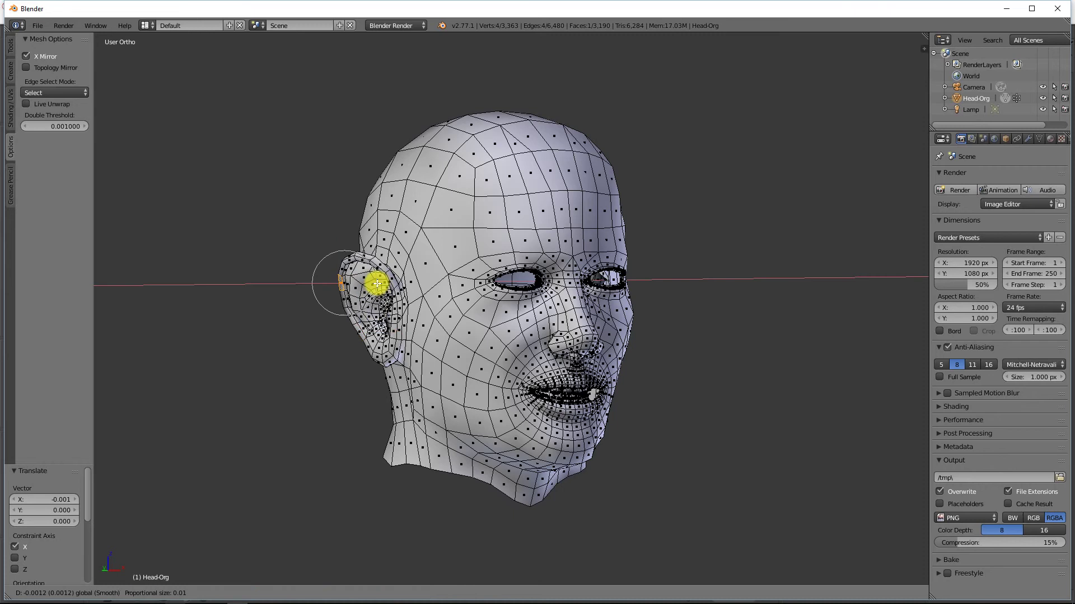
right_click(355, 264)
right_click(373, 261)
key(g)
key(x)
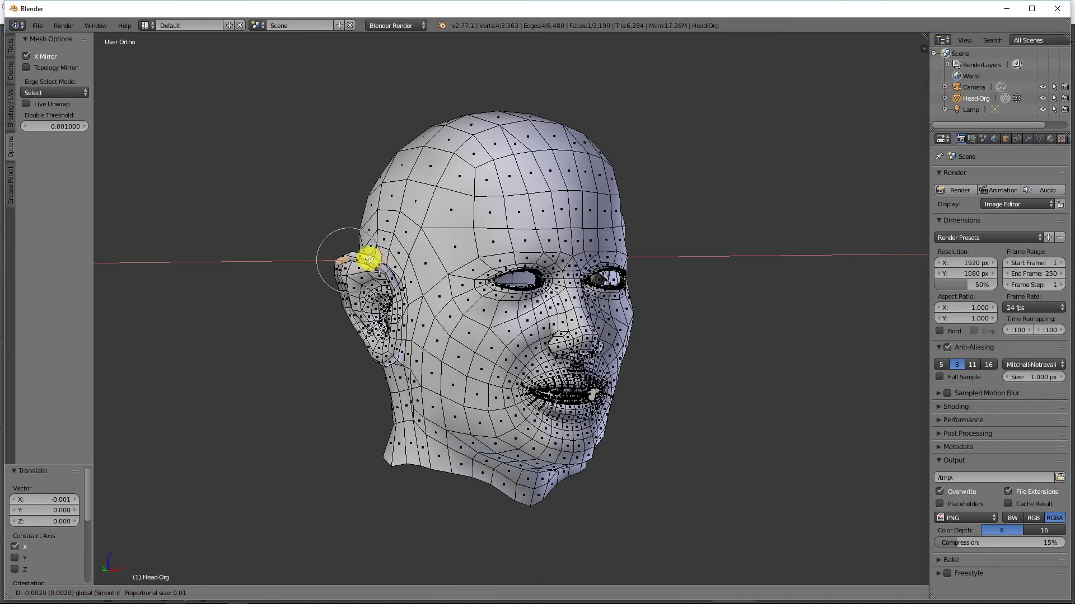
click(384, 309)
middle_drag(384, 309, 430, 274)
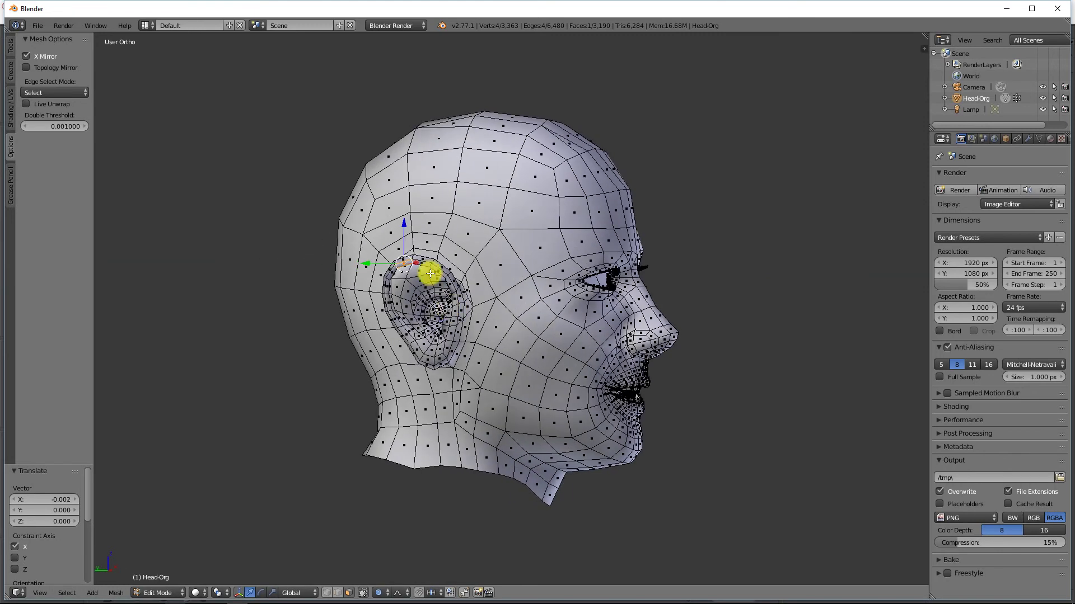
Nudge two ear vertices slightly along Y, the latest by 0.003
key(g)
key(y)
click(359, 264)
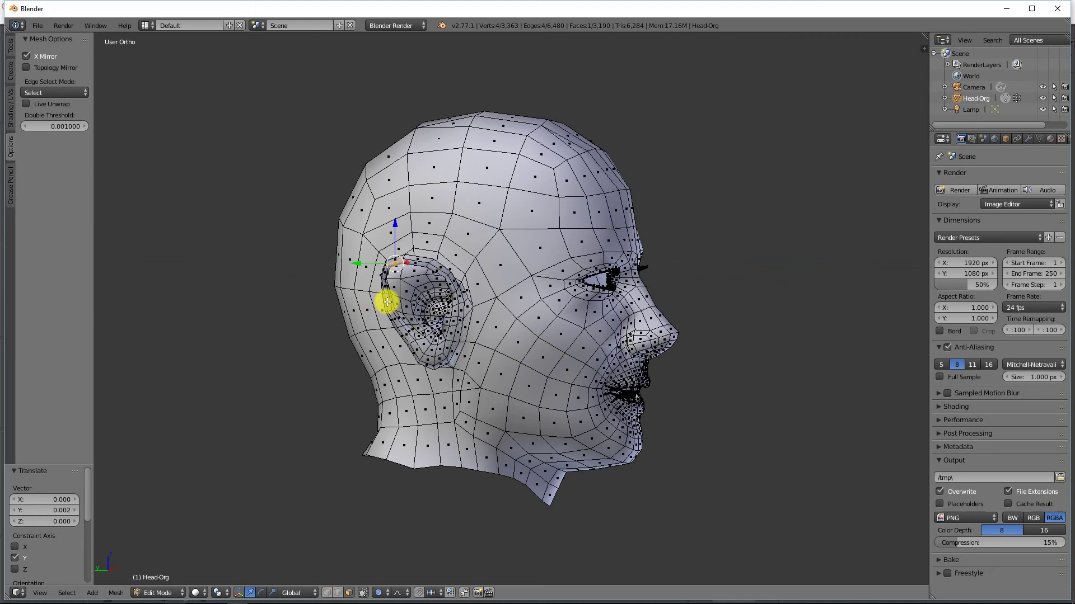
right_click(387, 302)
key(g)
key(y)
click(350, 306)
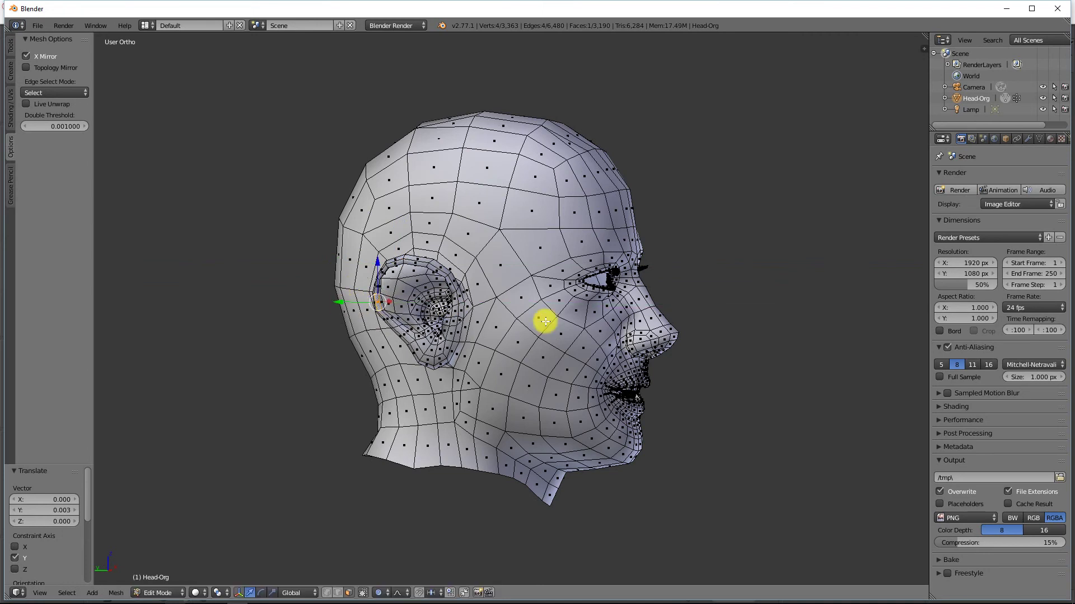
middle_drag(547, 319, 479, 334)
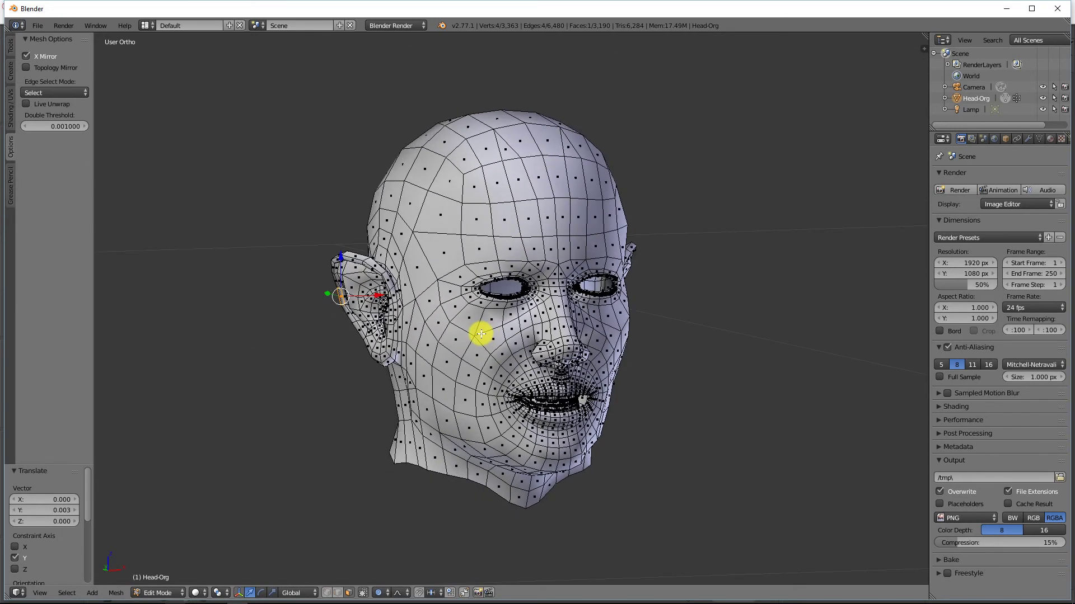
Select the nose-tip vertices and pull them forward 0.011 along Y to lengthen the nose
right_click(574, 349)
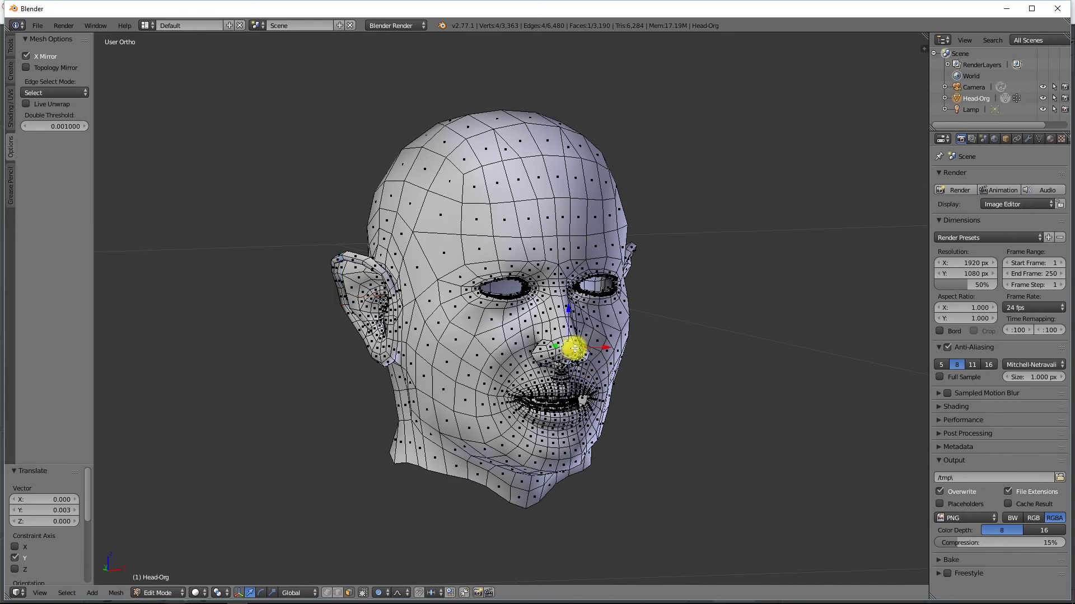
shift+right_click(575, 353)
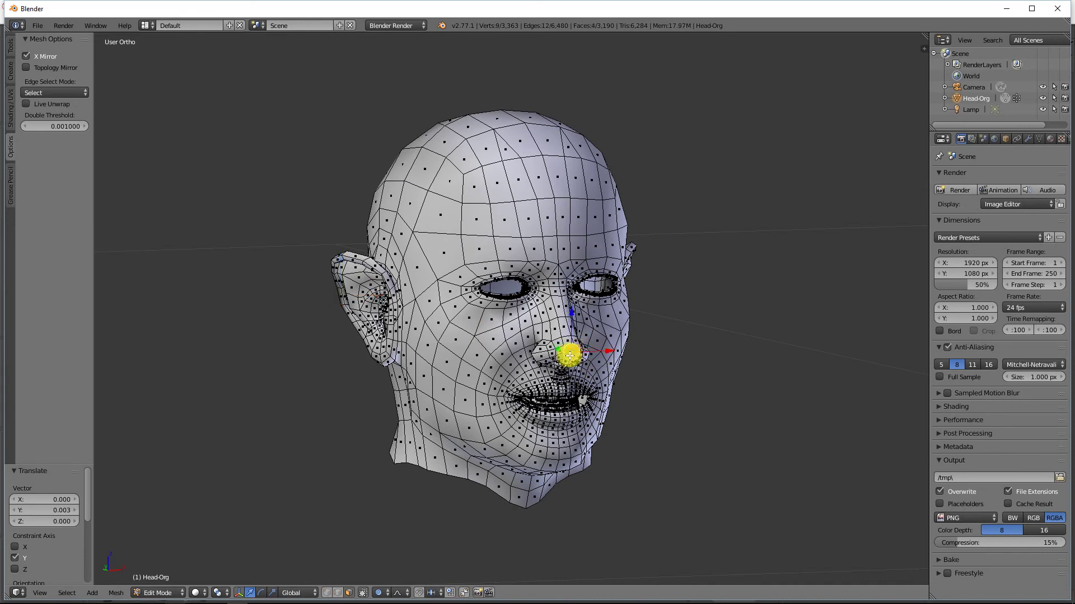
middle_drag(569, 355, 607, 360)
key(g)
key(y)
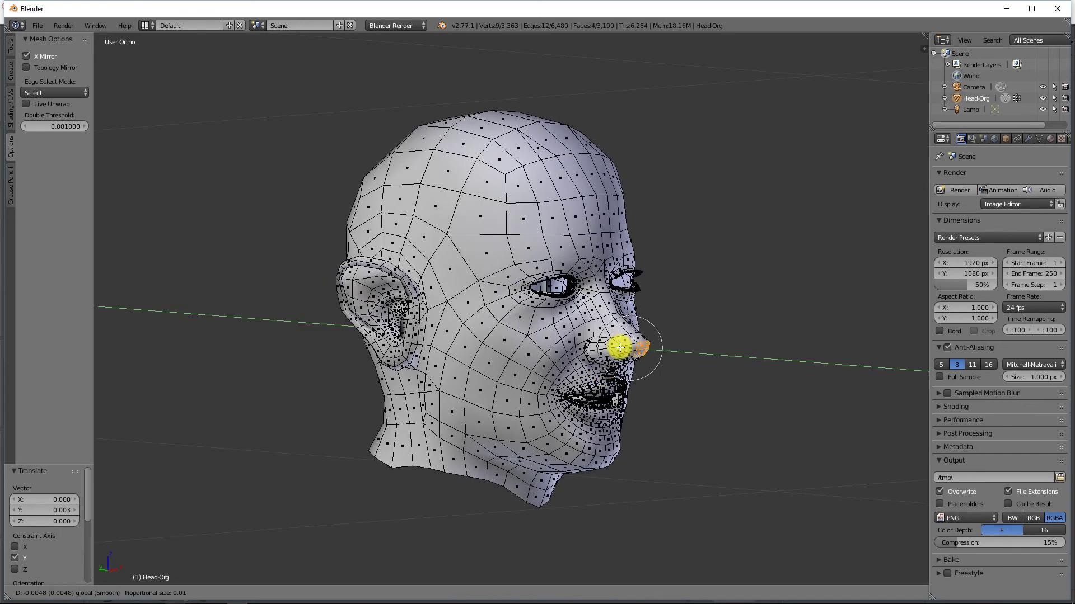
click(621, 349)
middle_drag(688, 425, 650, 427)
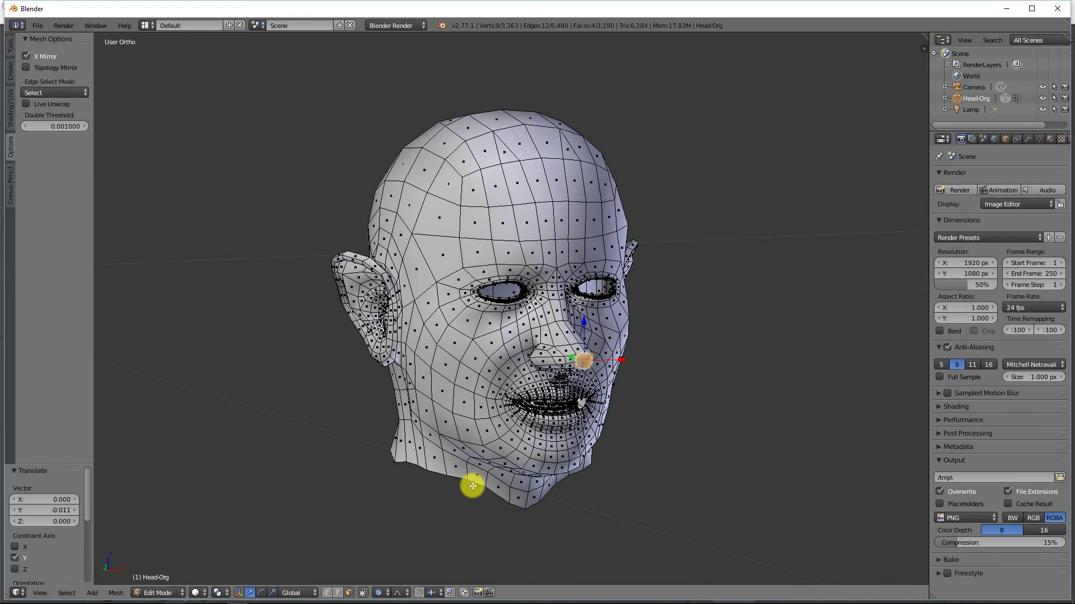
middle_drag(571, 492, 593, 492)
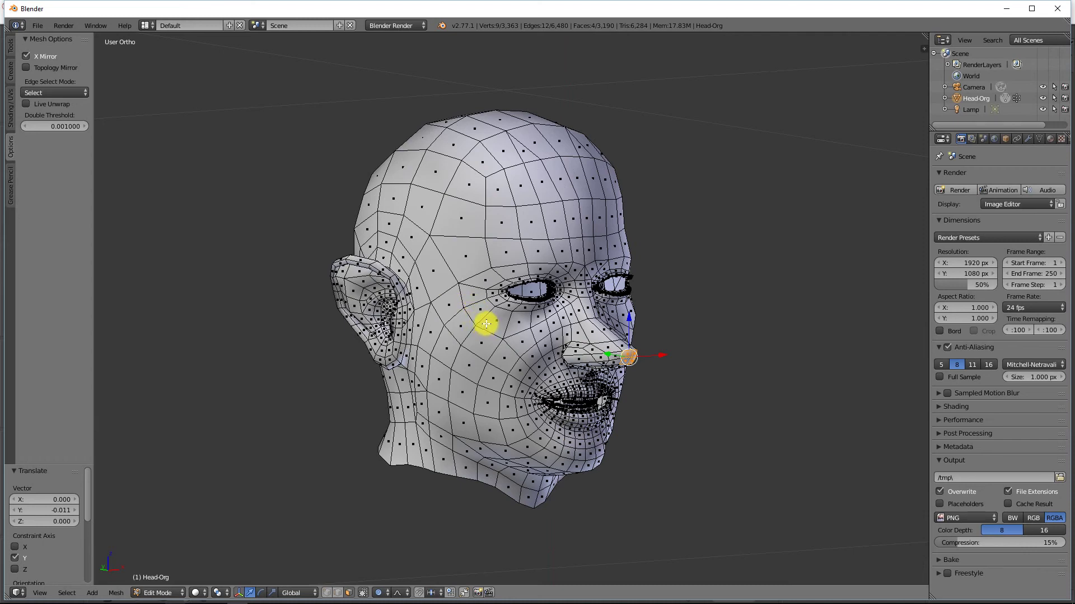
Switch Blender from Edit Mode back to Object Mode for the head
click(307, 348)
click(157, 593)
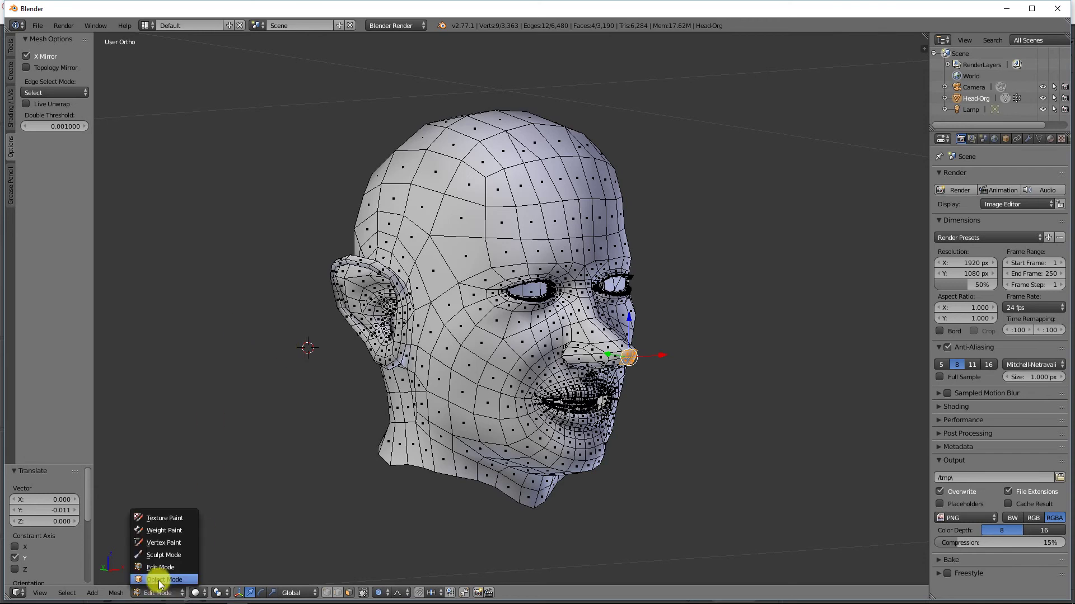
click(156, 578)
middle_drag(156, 426, 197, 389)
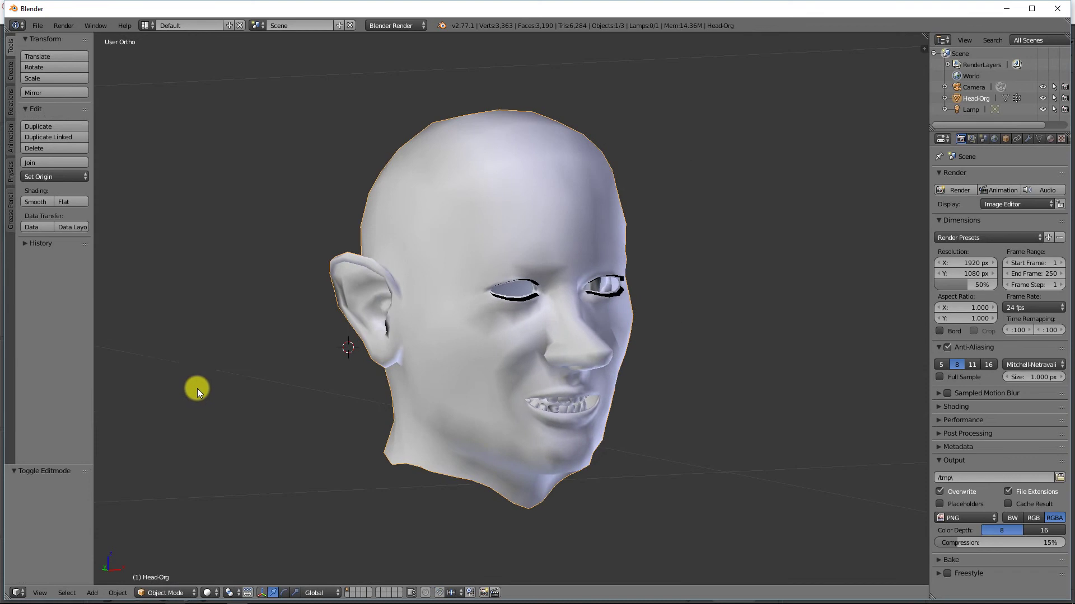
Open the Export Wavefront (.obj) file browser
click(37, 26)
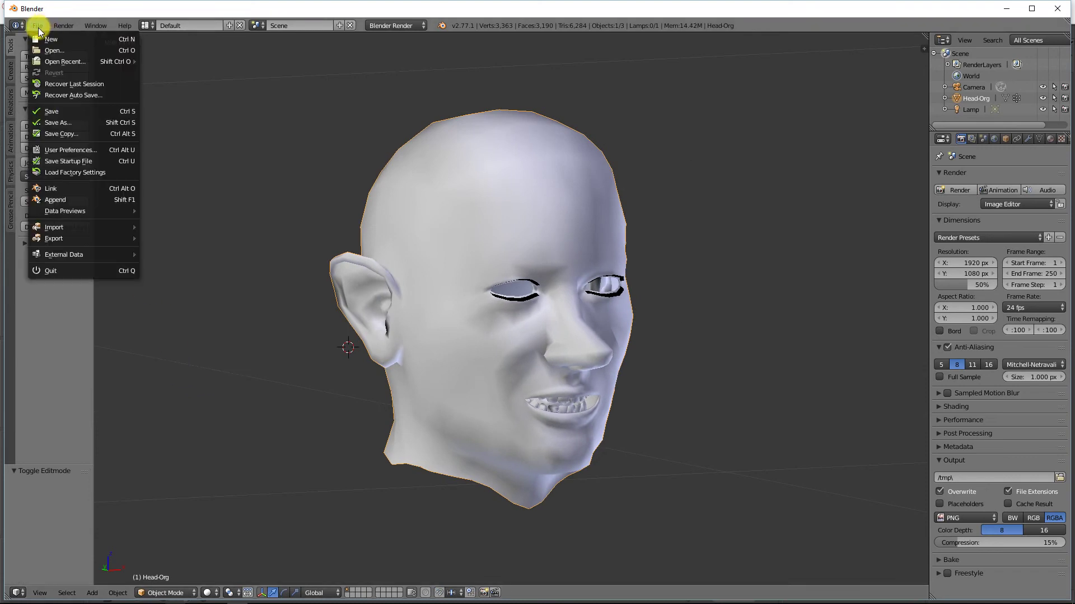
mouse_move(54, 241)
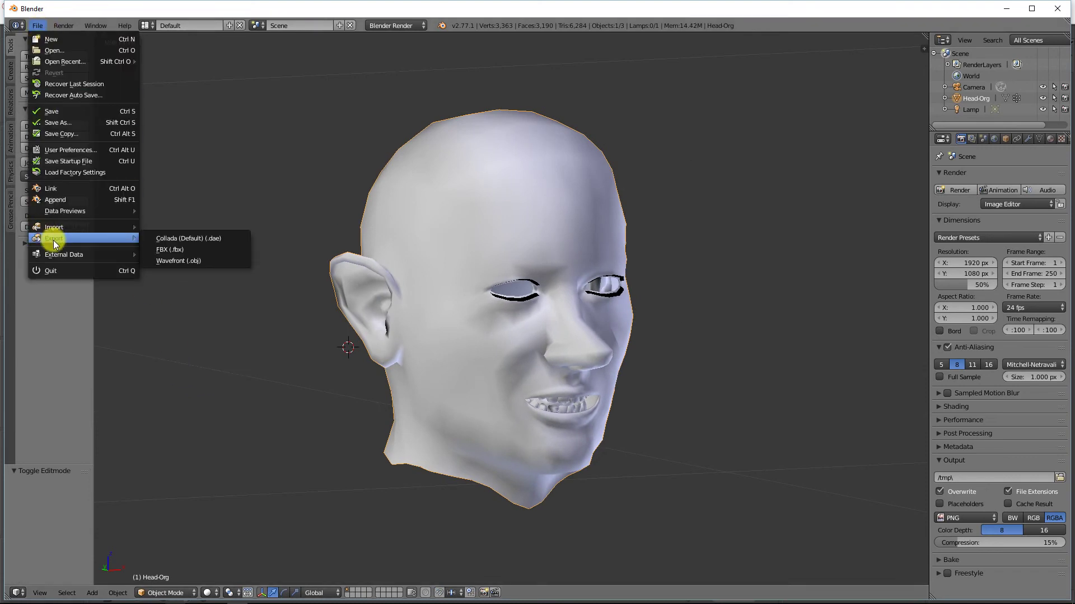
click(167, 260)
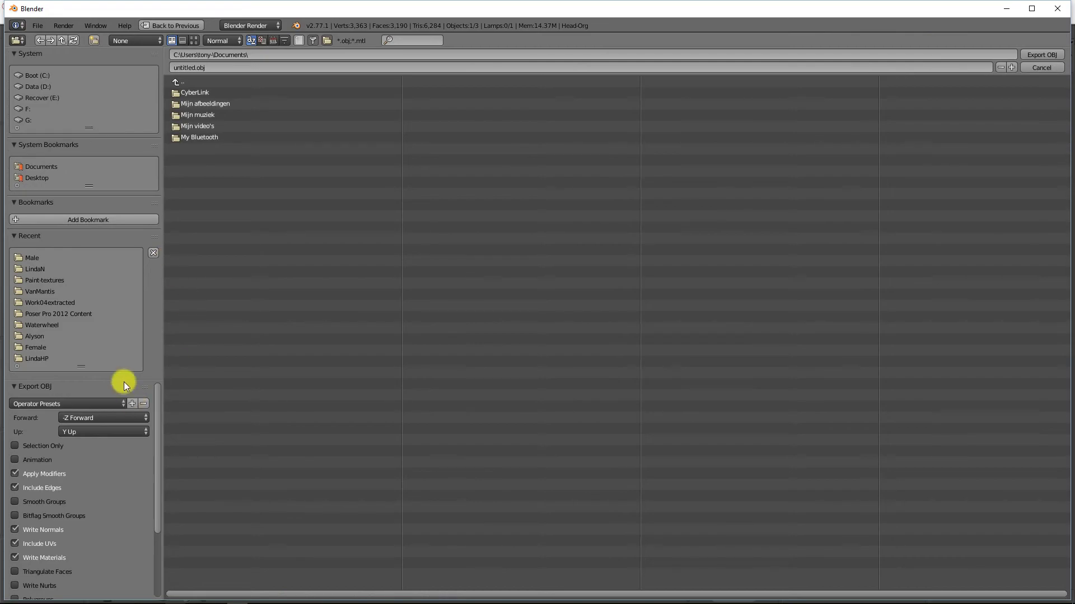
Apply the saved 'Export' operator preset to the OBJ export options
drag(123, 380, 115, 310)
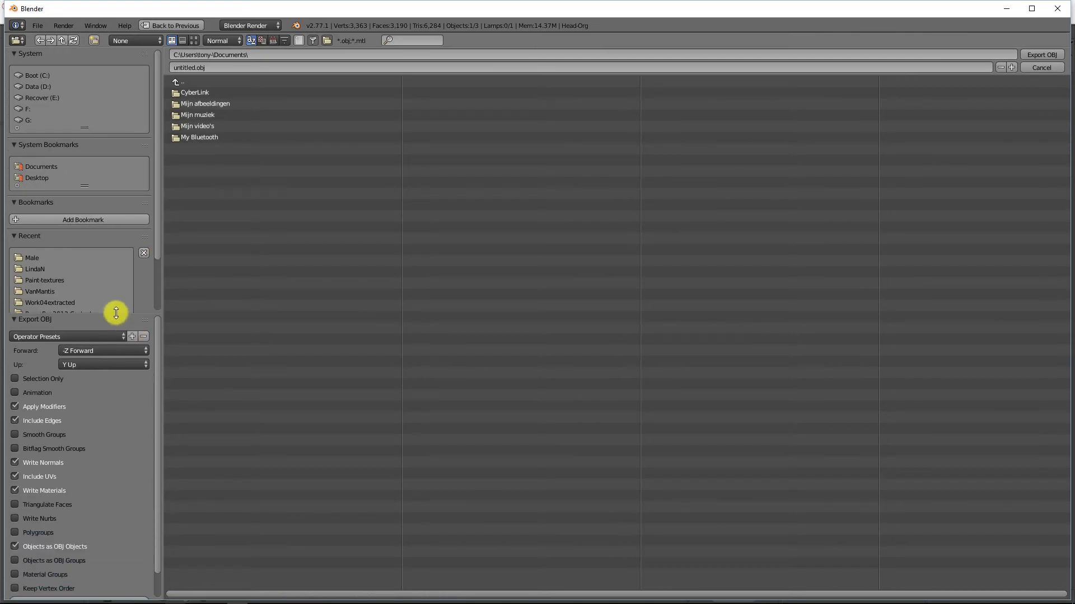
click(50, 336)
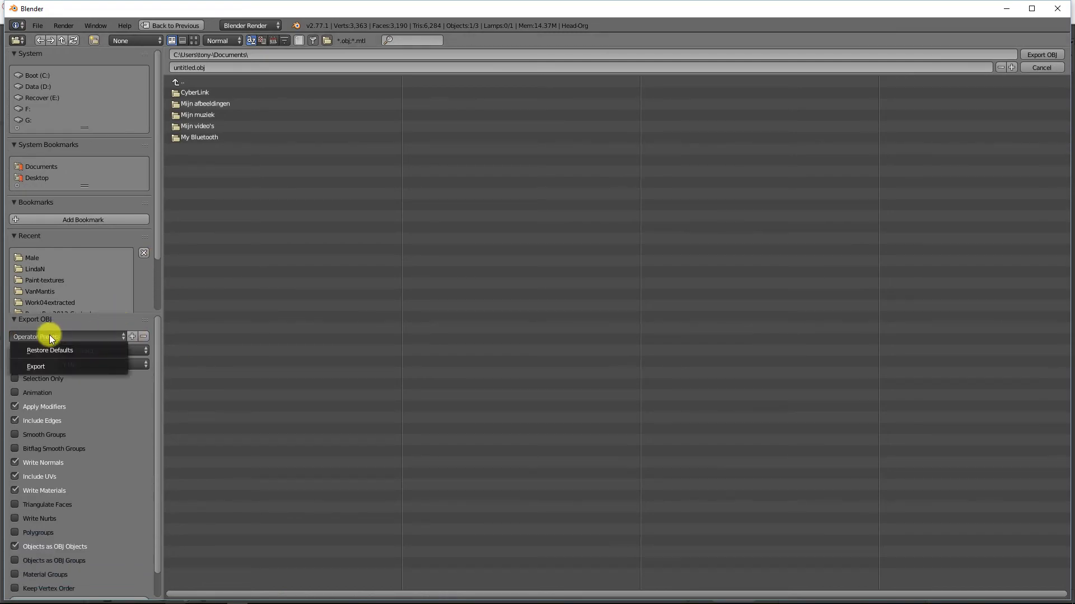
click(36, 367)
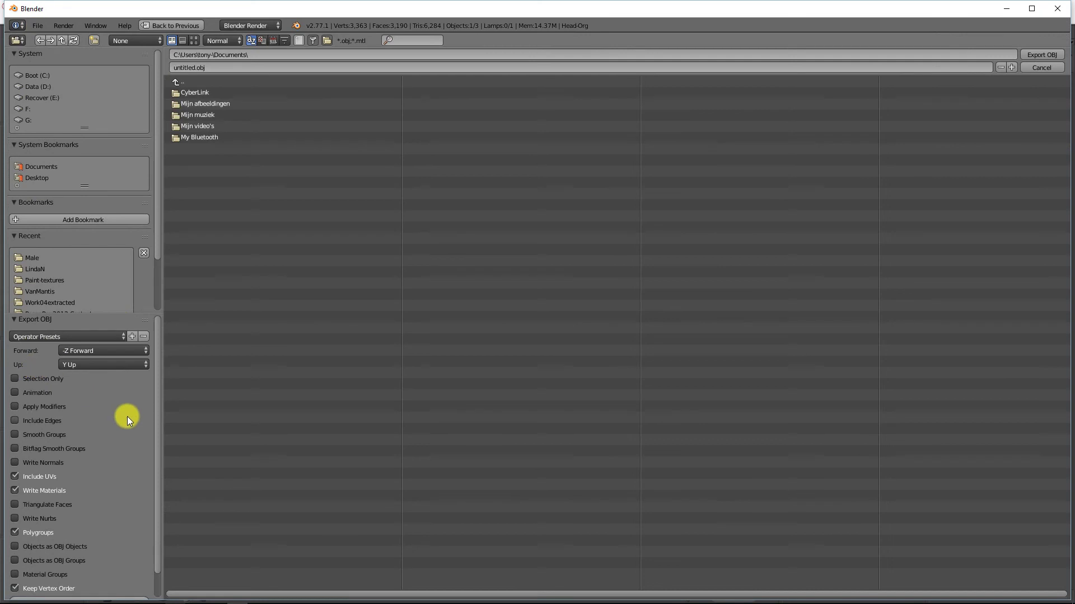
drag(159, 418, 157, 446)
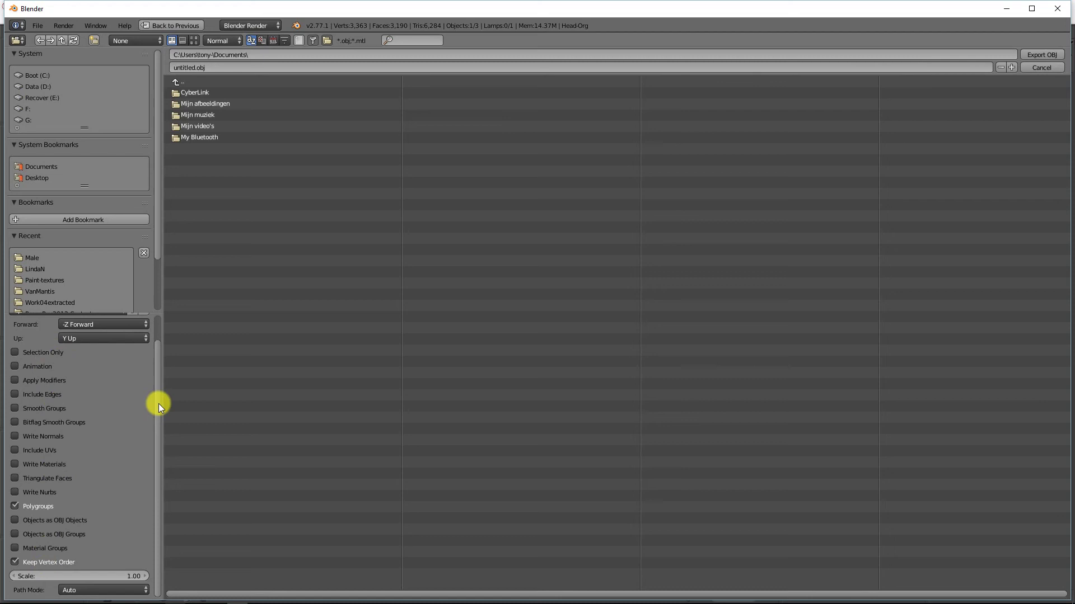
drag(159, 404, 159, 380)
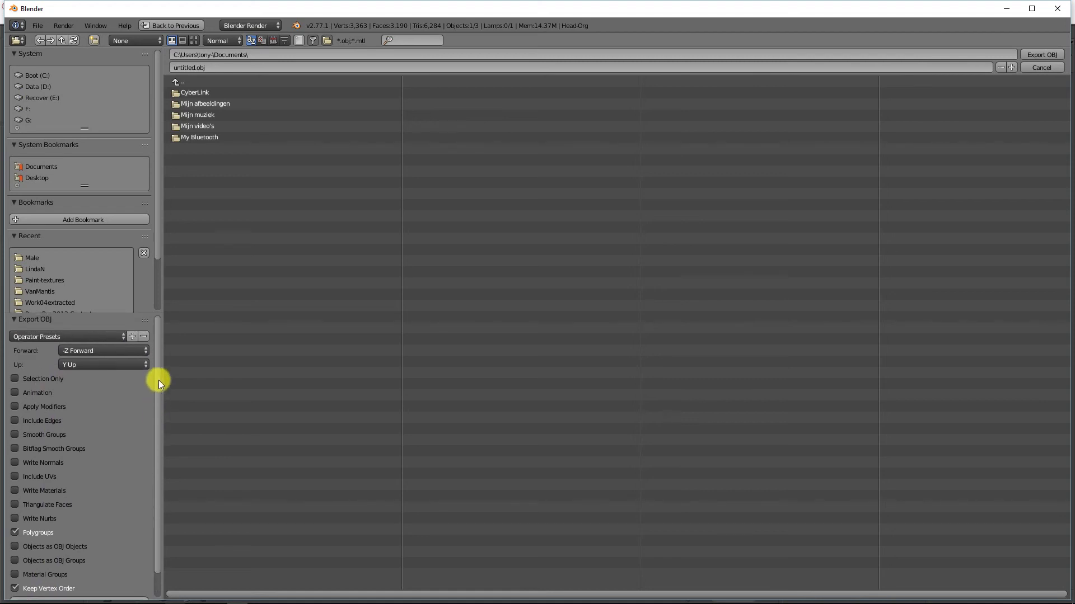
Export the head as Head-Morphed.obj into the recent Male folder
click(28, 259)
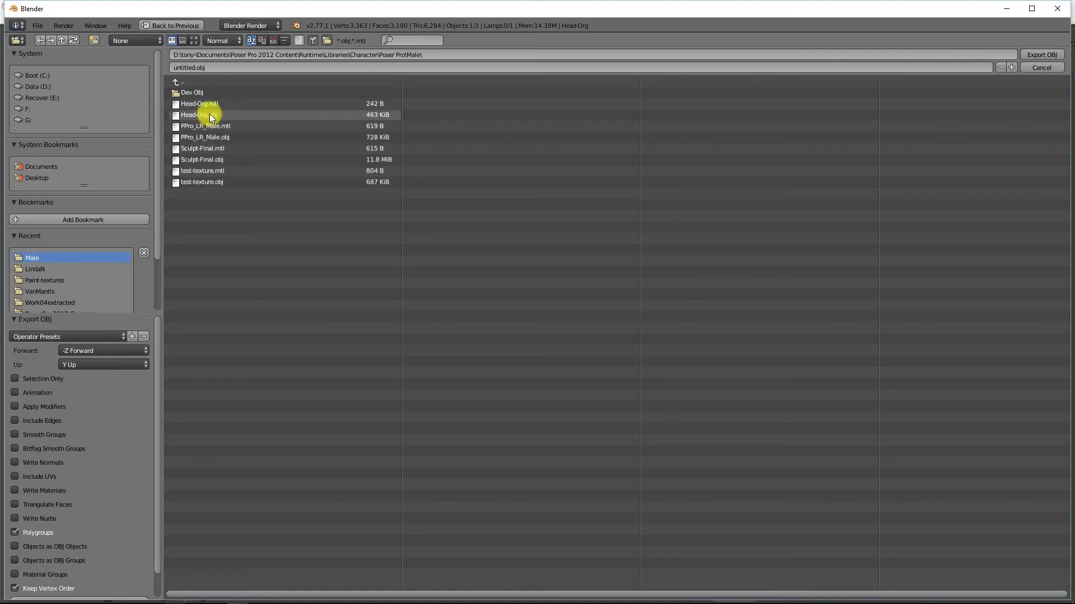
click(212, 65)
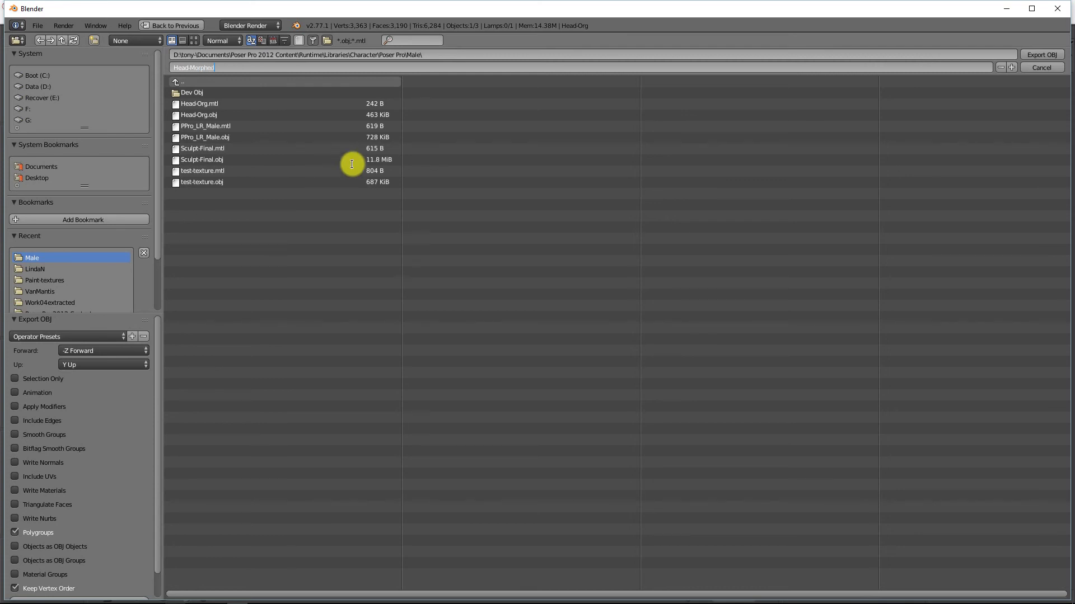
key(Return)
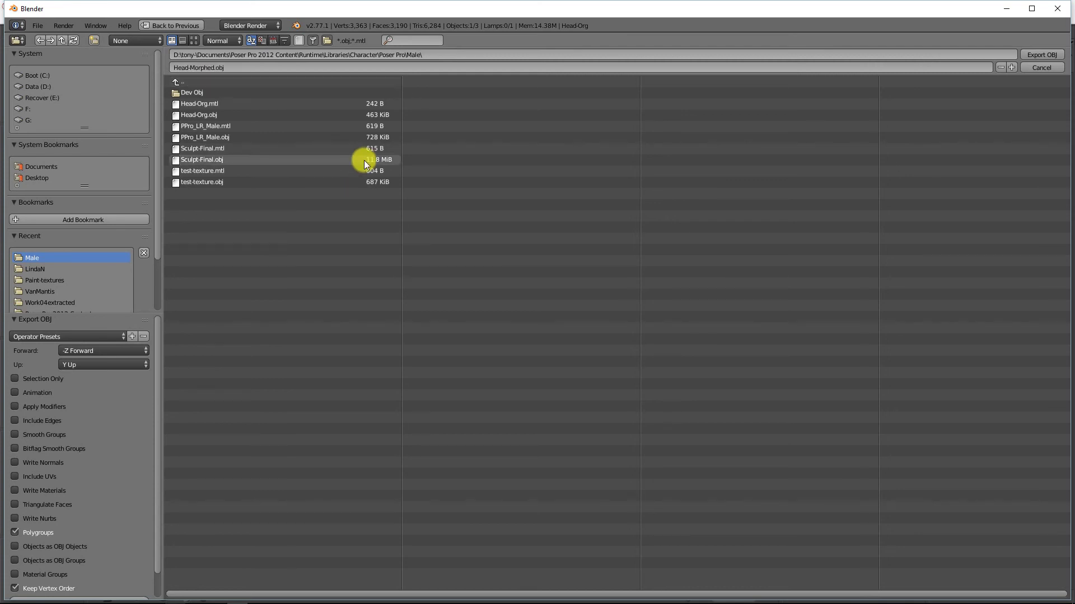
click(1037, 54)
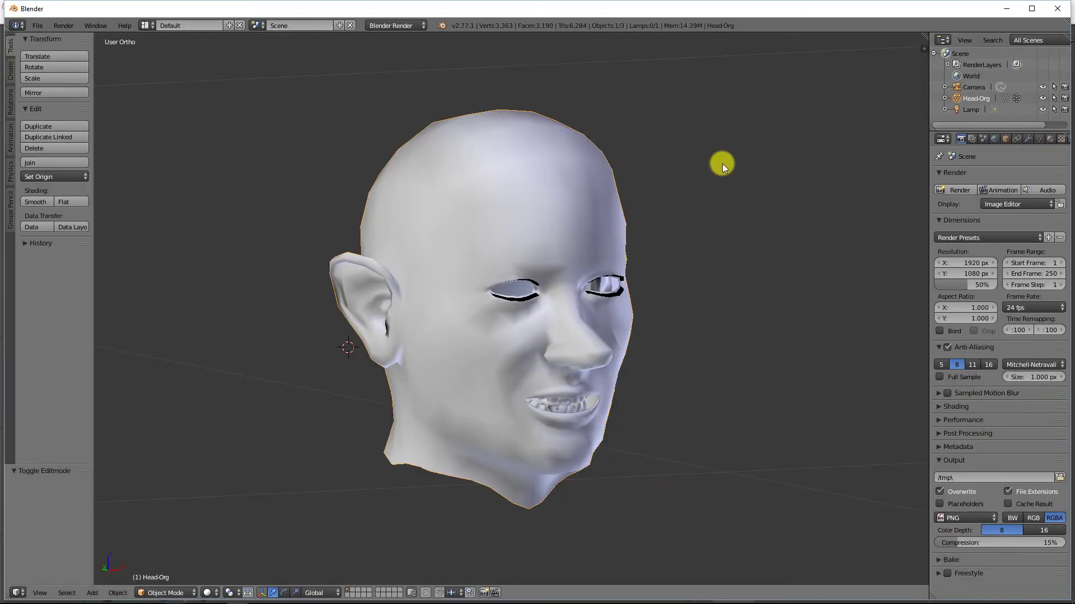
In Poser Pro, load Head-Morphed.obj as a morph target on the selected head
key(alt+Tab)
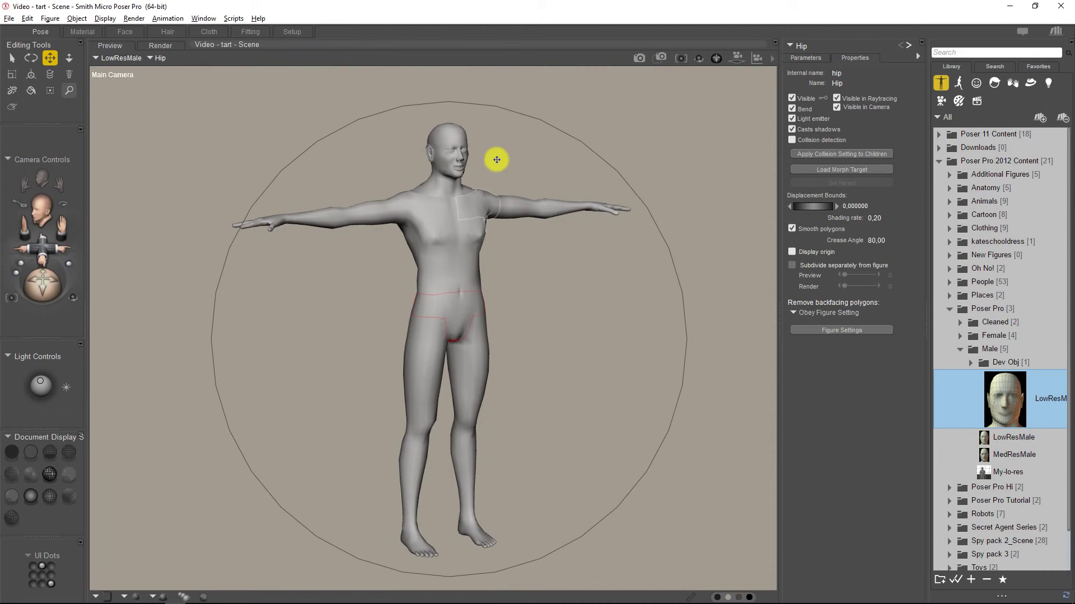
click(450, 137)
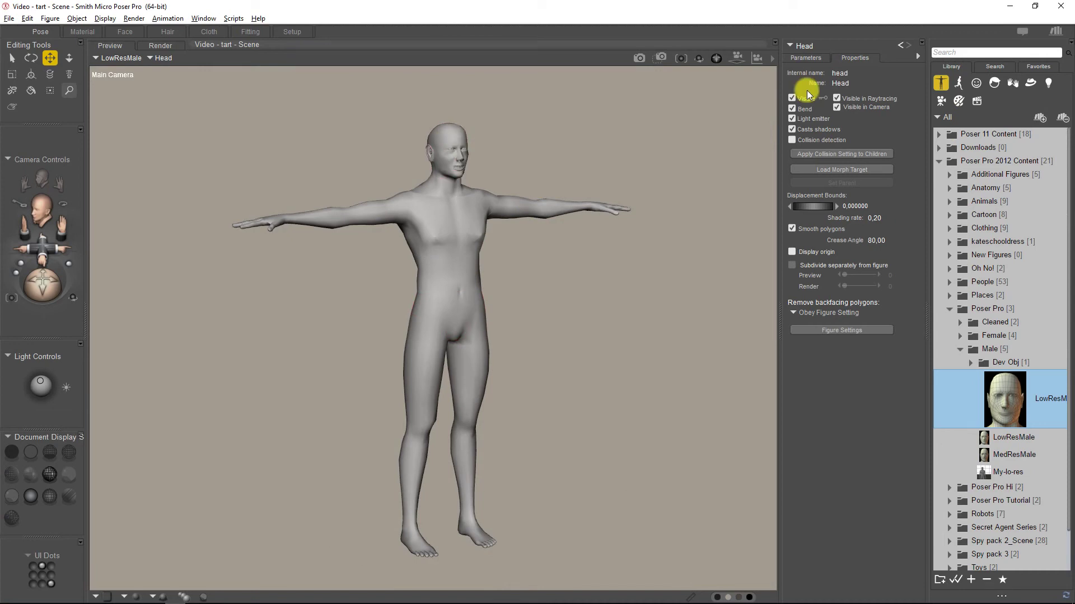
click(805, 58)
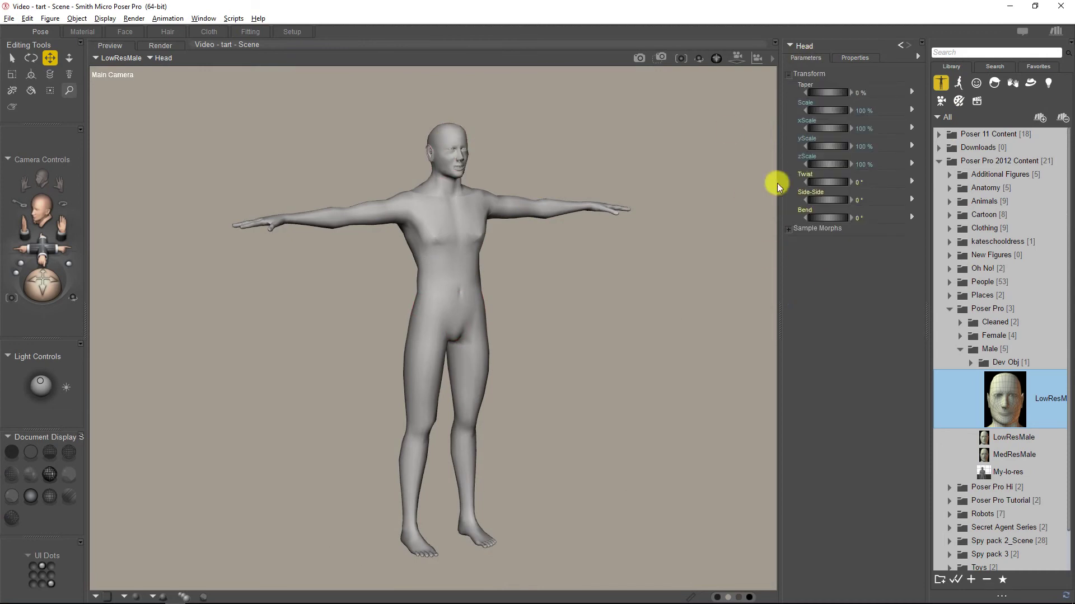
click(81, 19)
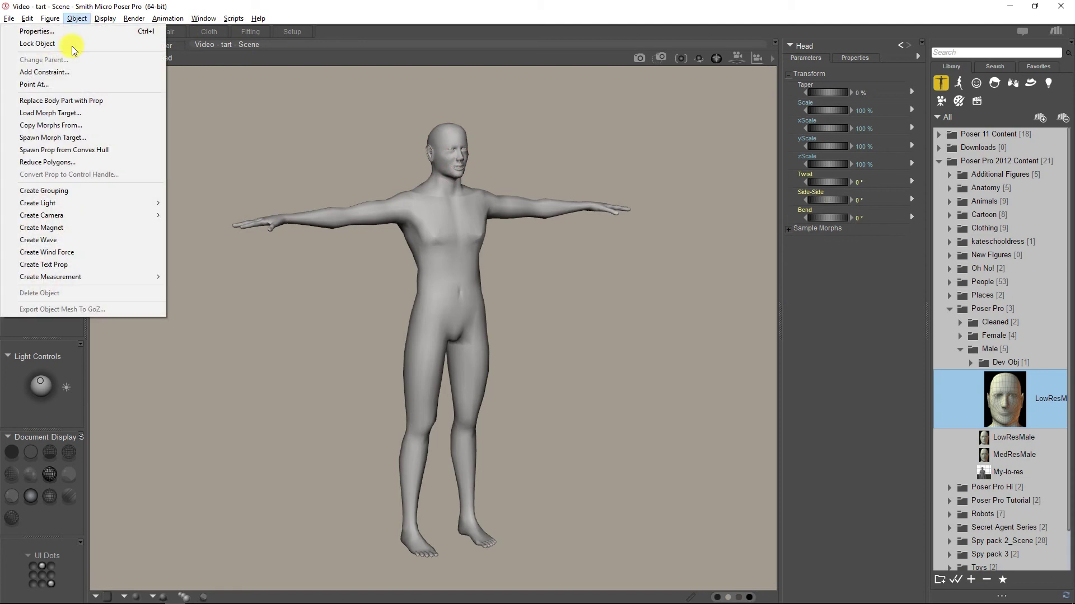
click(58, 114)
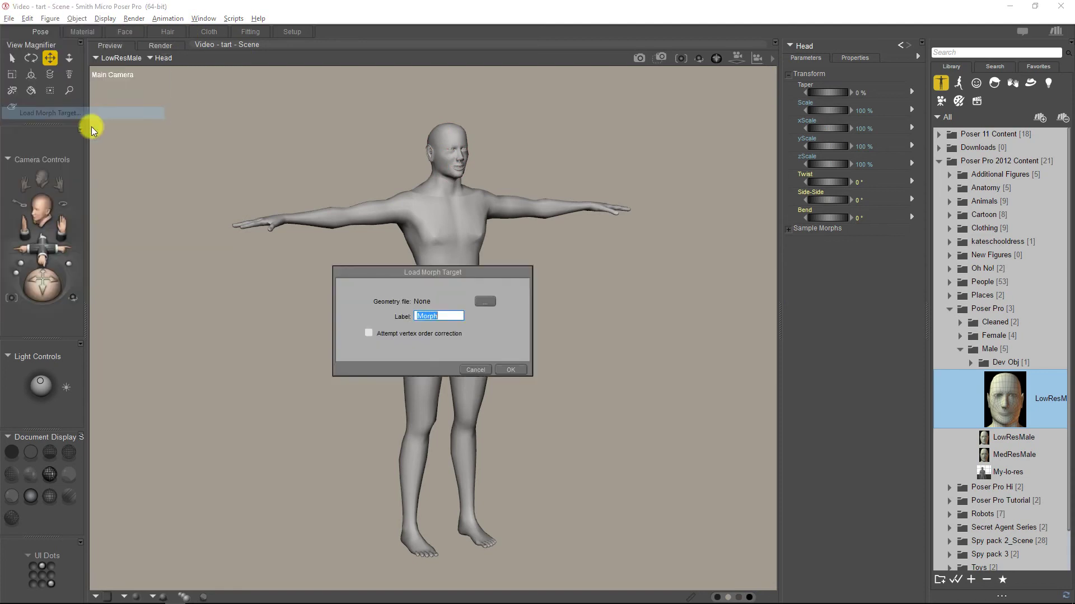
click(485, 302)
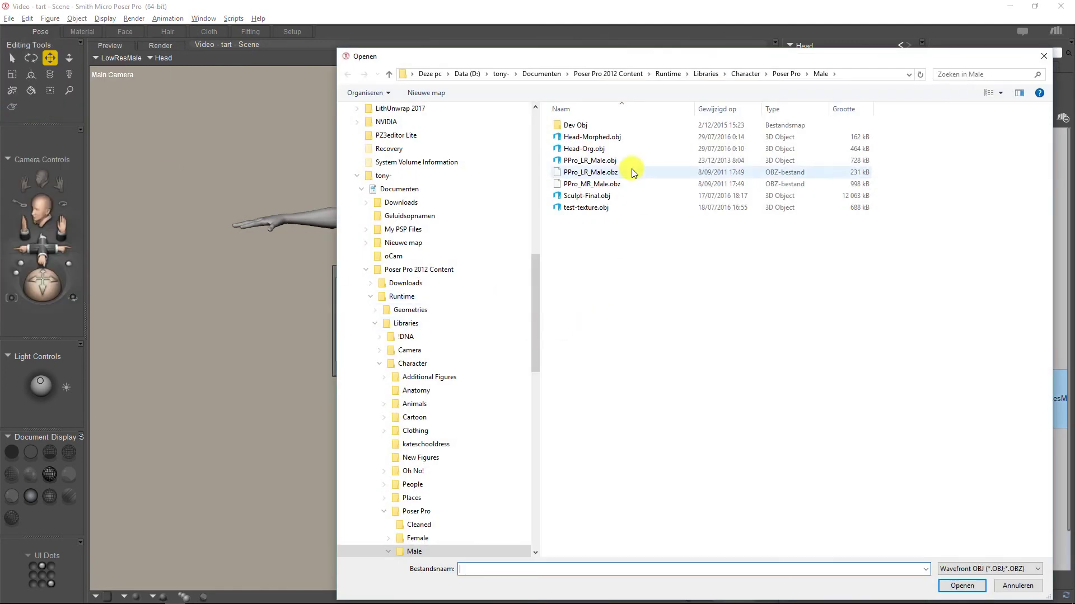
click(613, 140)
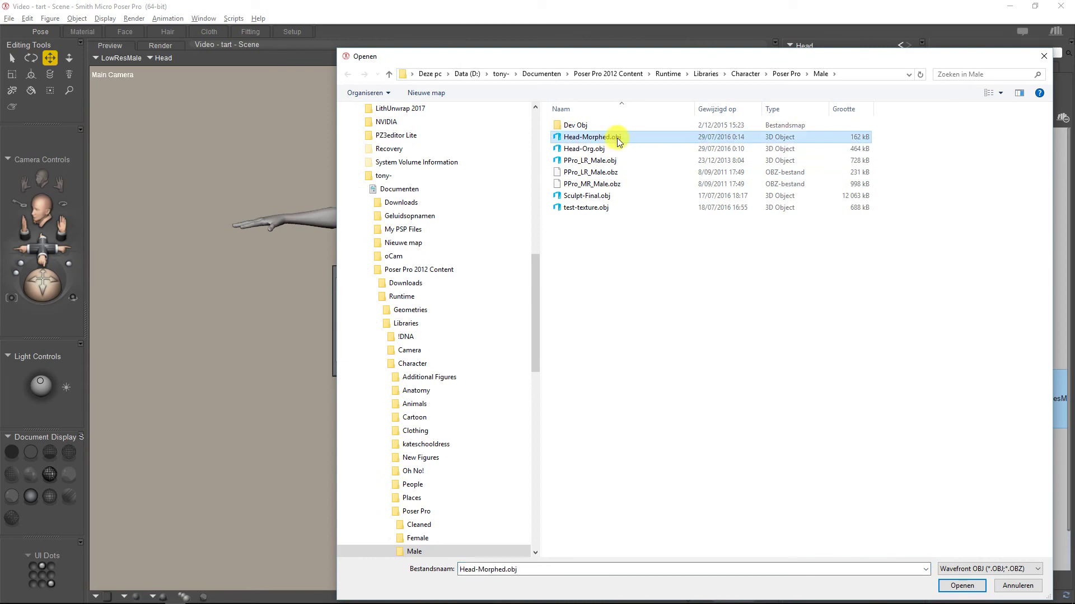
click(964, 586)
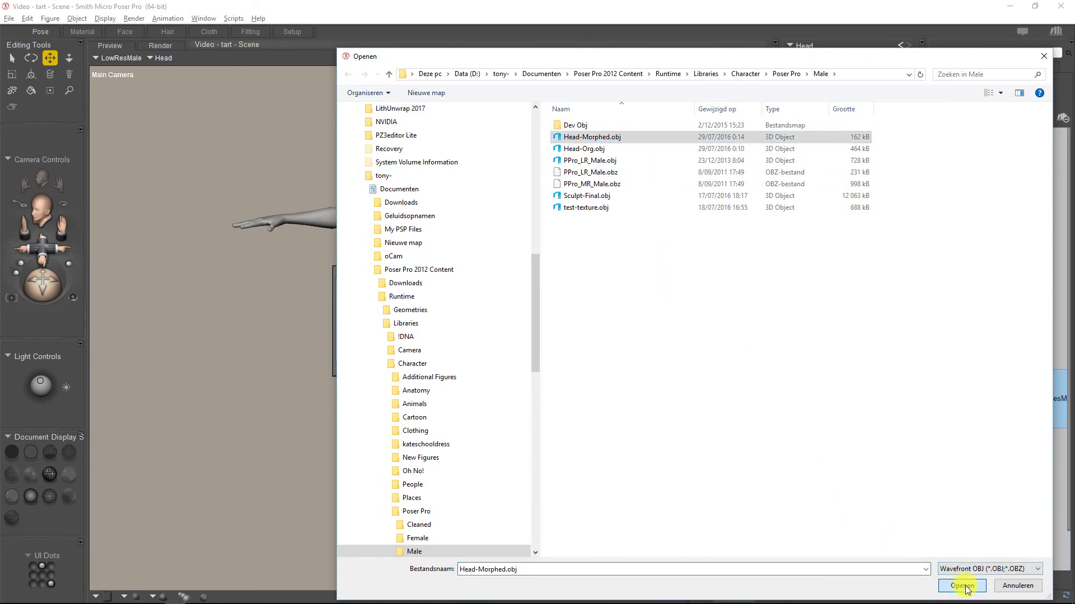
click(507, 370)
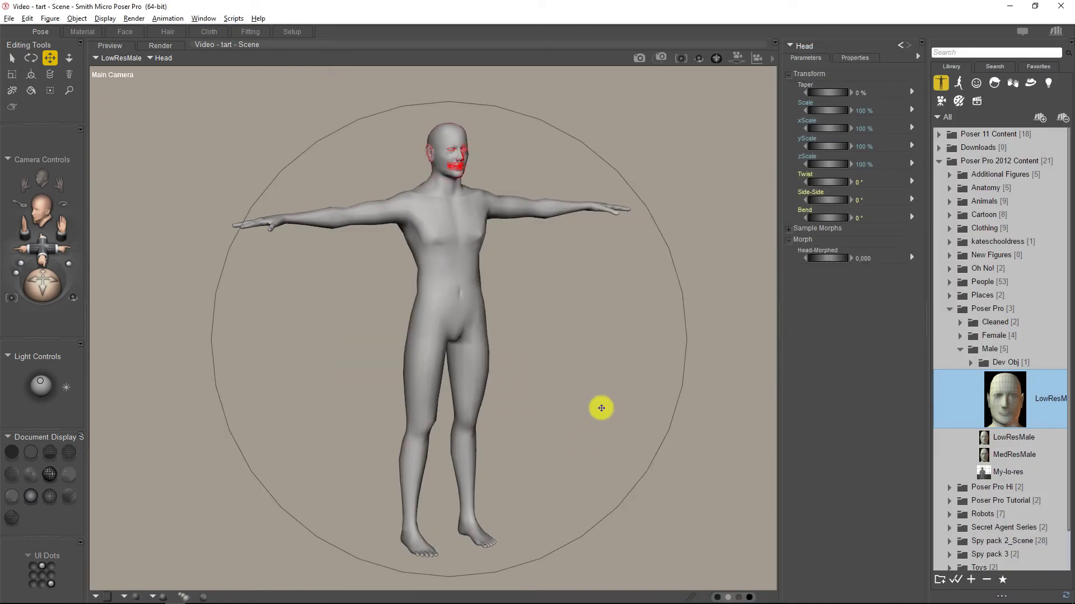
Test the Head-Morphed dial at 1 and by dragging, then reset it to 0
click(860, 258)
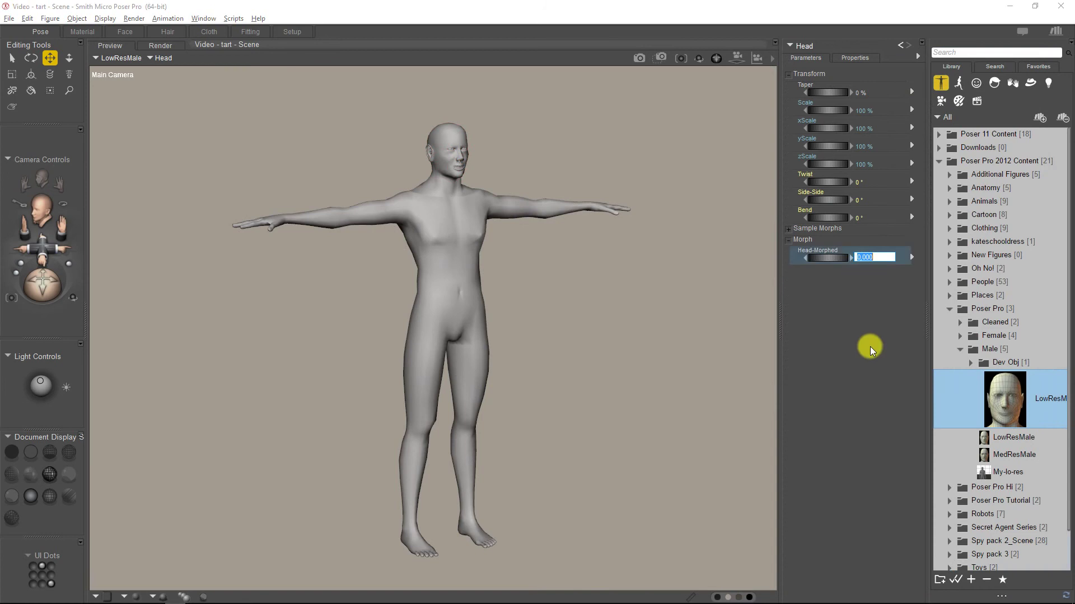
text(1)
key(Return)
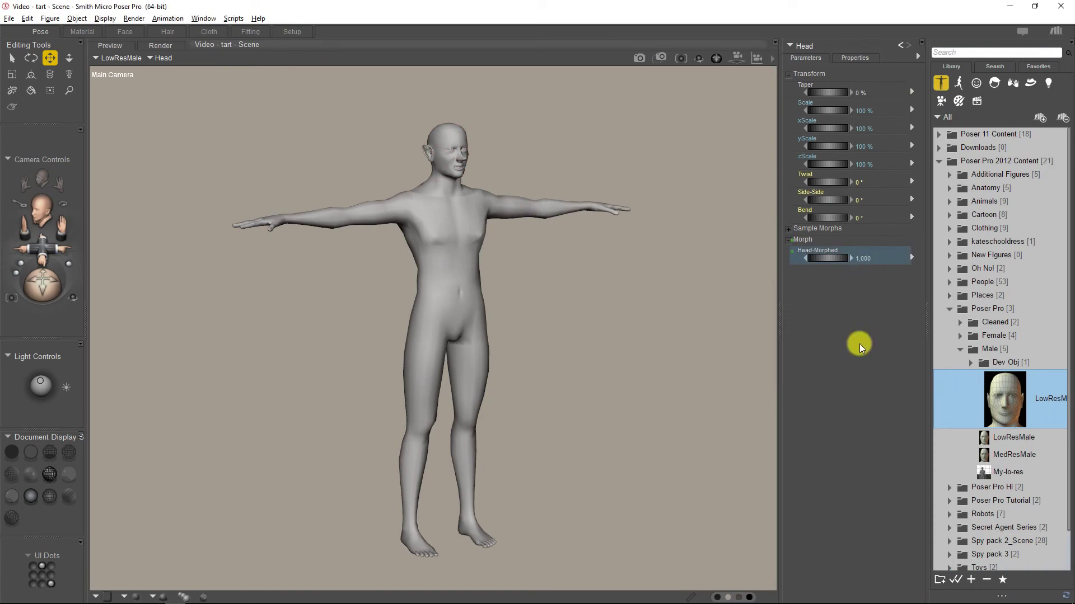
mouse_move(834, 259)
mouse_down()
mouse_move(812, 258)
mouse_move(848, 258)
mouse_move(809, 258)
mouse_move(901, 258)
mouse_move(851, 267)
mouse_up()
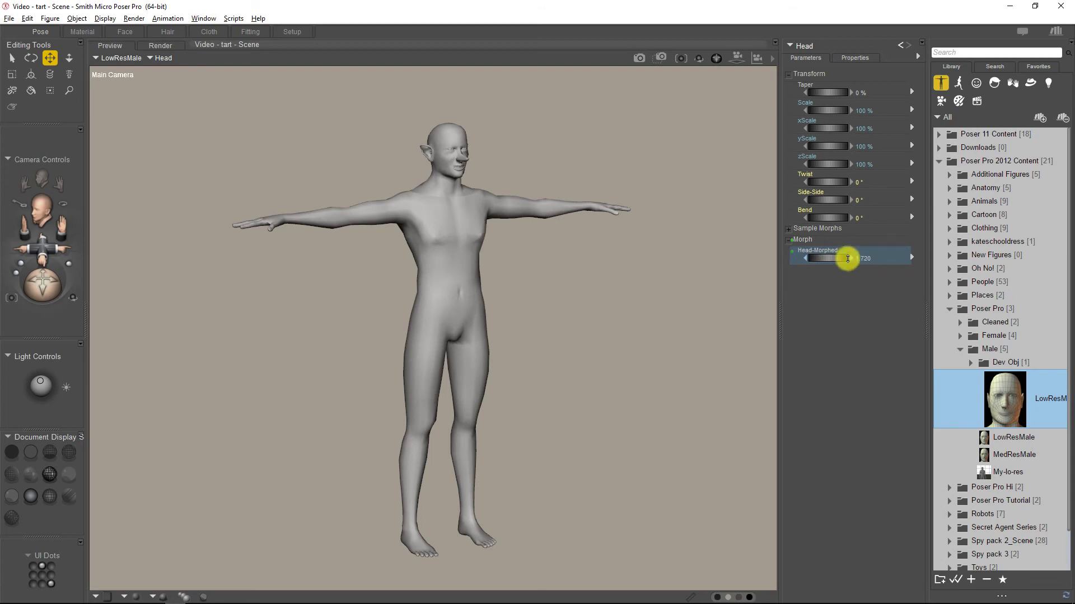
click(864, 259)
text(0)
key(Return)
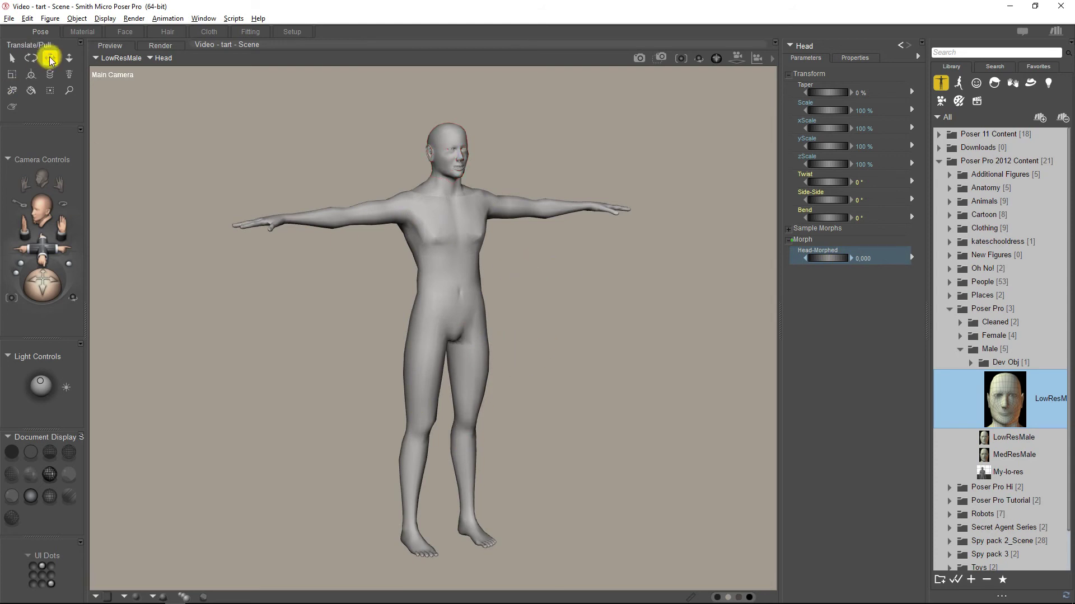
Start a Wavefront OBJ export of the figure for a single frame only
click(8, 18)
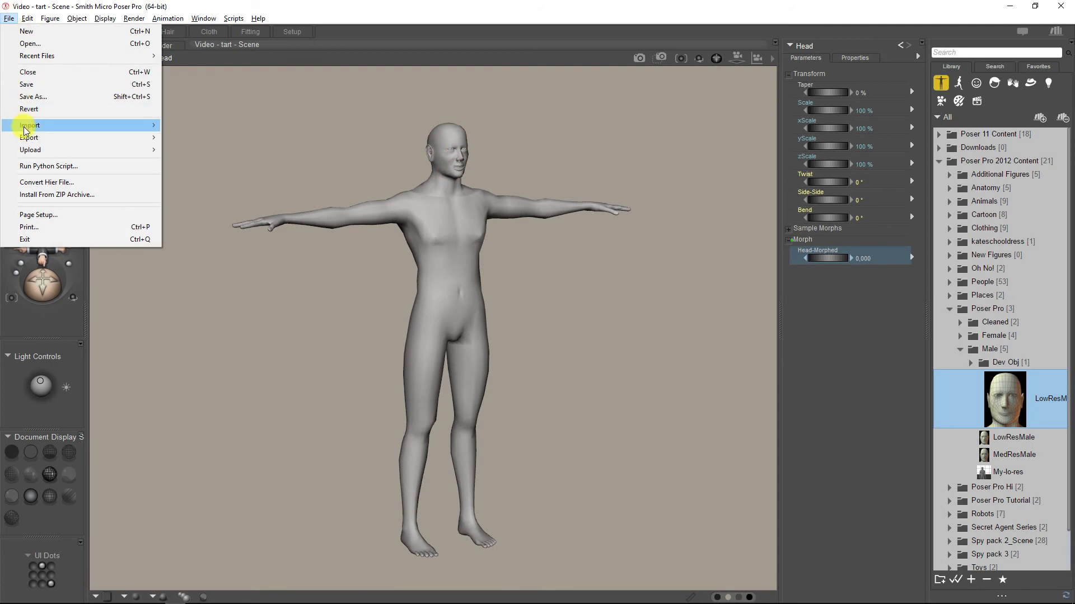
mouse_move(25, 137)
click(187, 253)
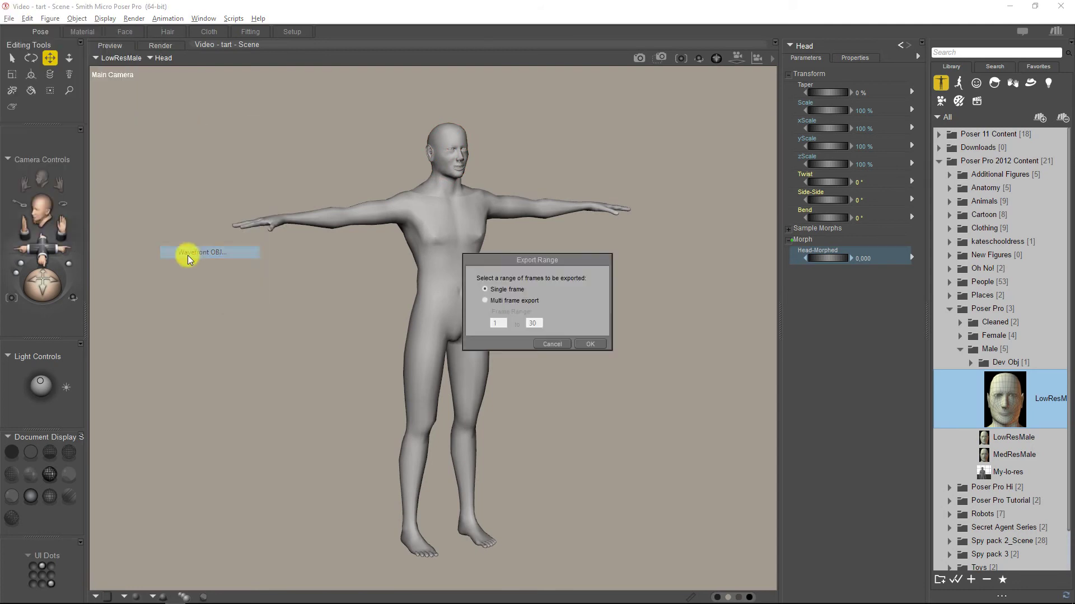
click(589, 345)
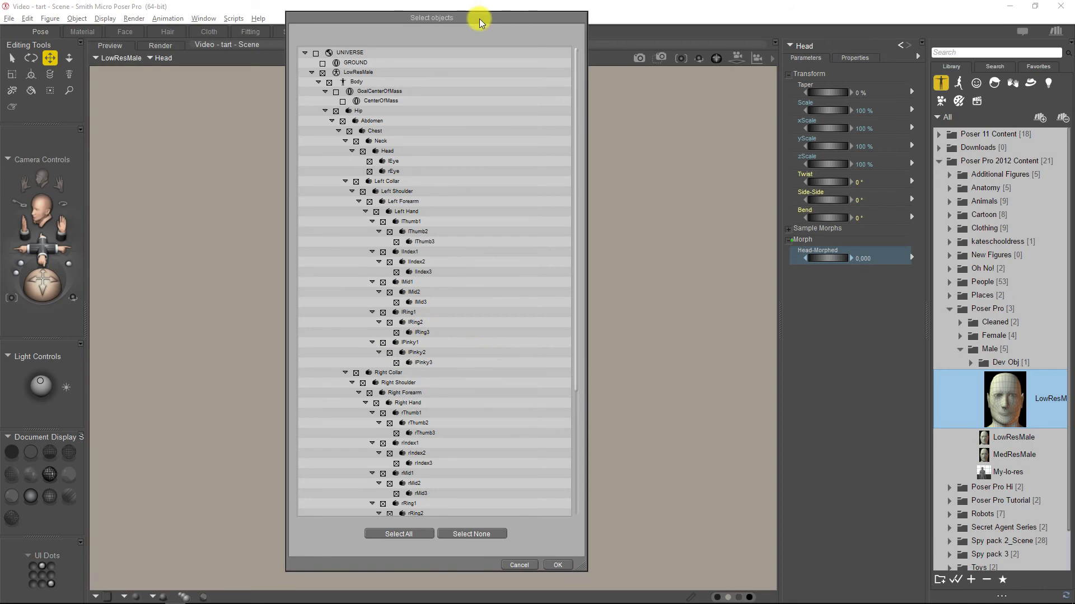
Keep all body parts checked, confirm the export, and return to Blender
drag(479, 19, 539, 15)
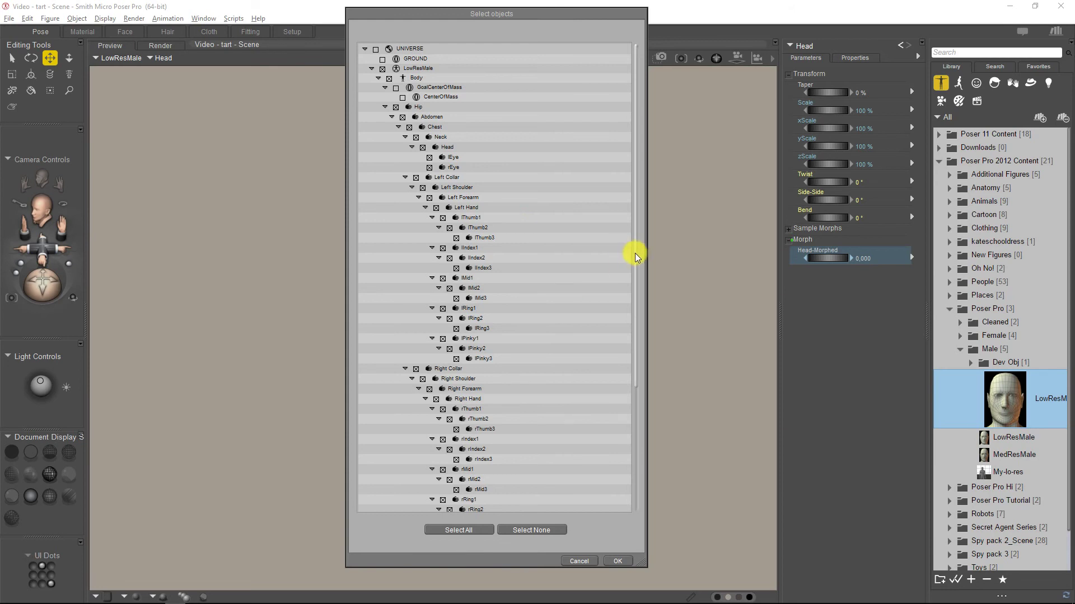
drag(635, 253, 634, 306)
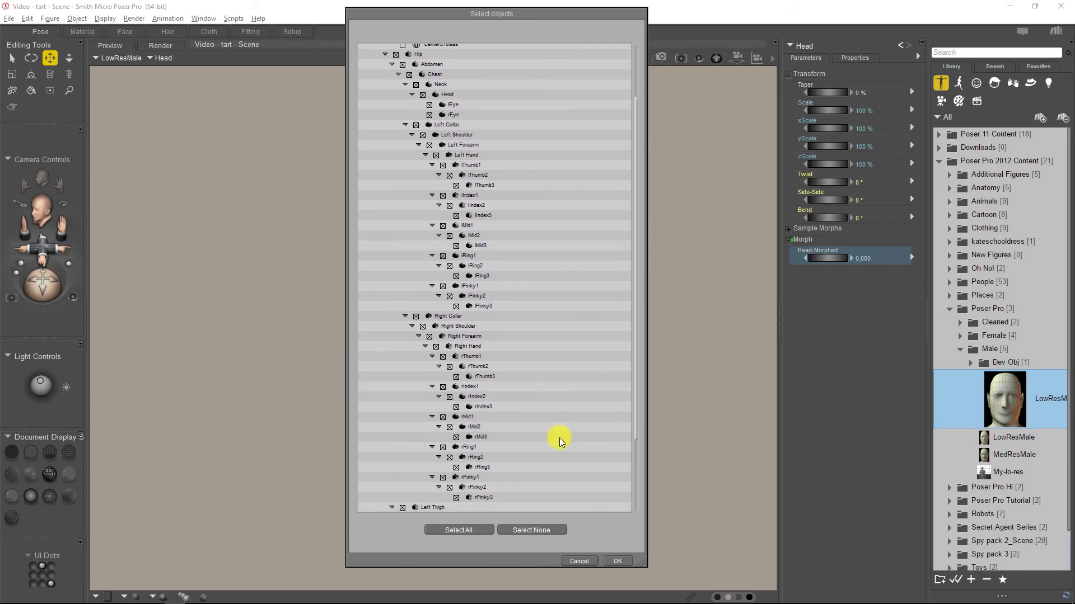
click(579, 561)
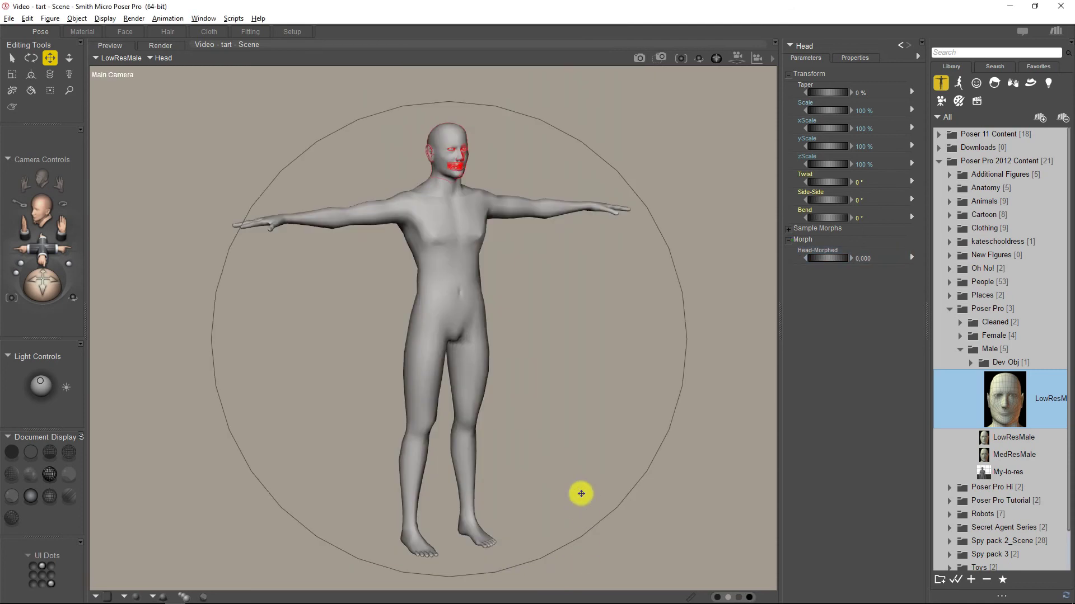
drag(40, 286, 46, 286)
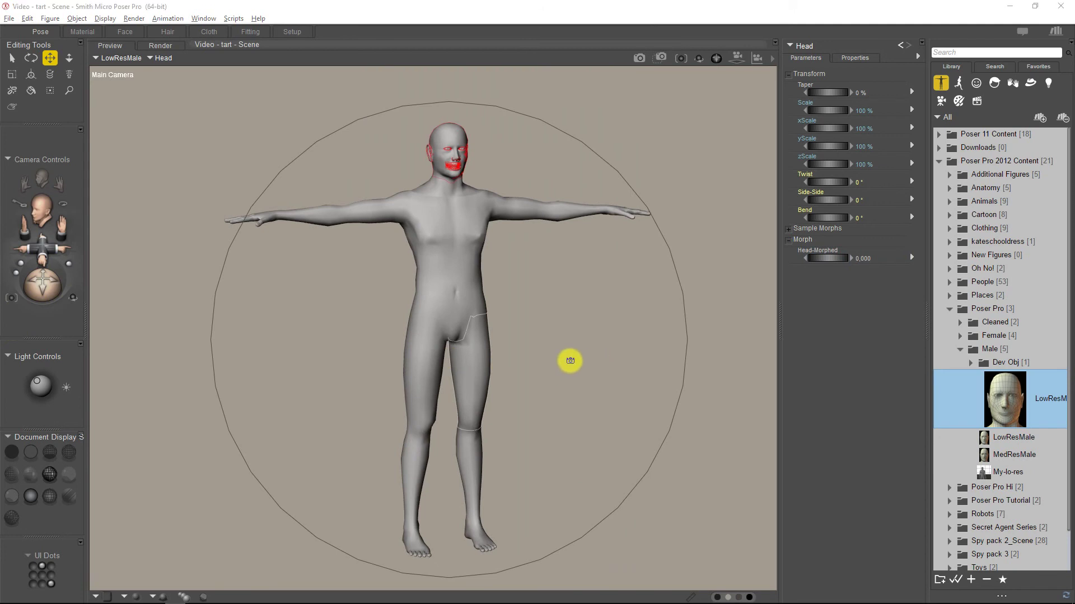
key(alt+Tab)
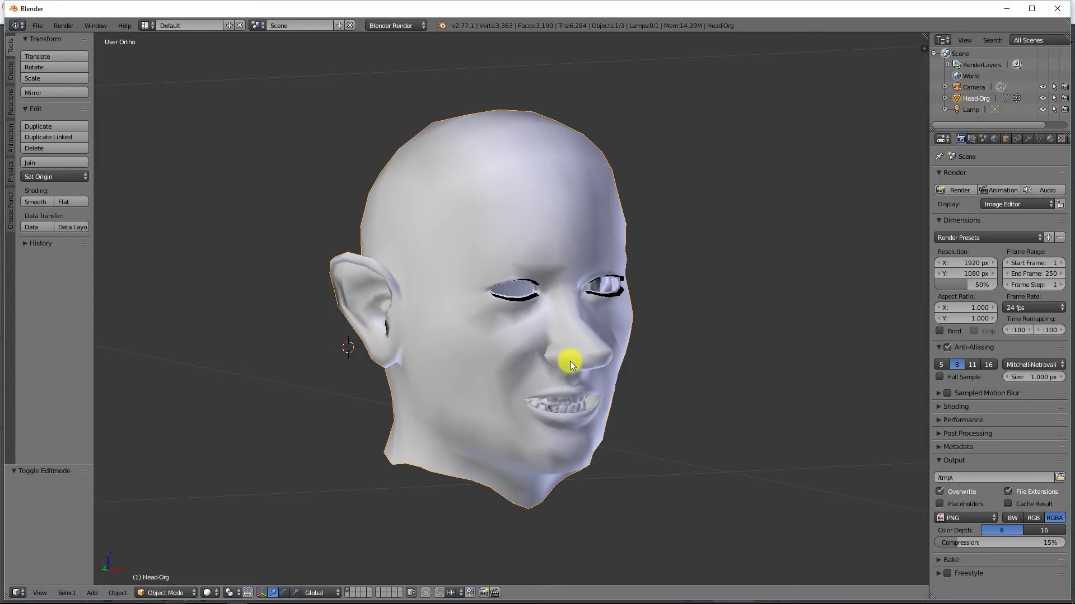
Delete the Head-Org object and open the Wavefront OBJ import browser
right_click(974, 99)
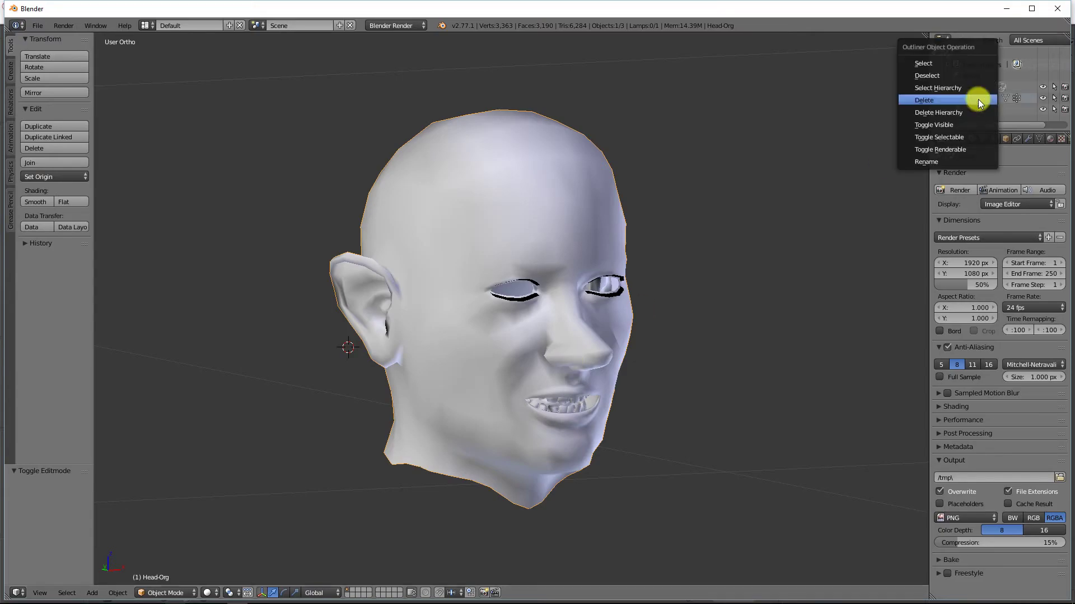
click(924, 100)
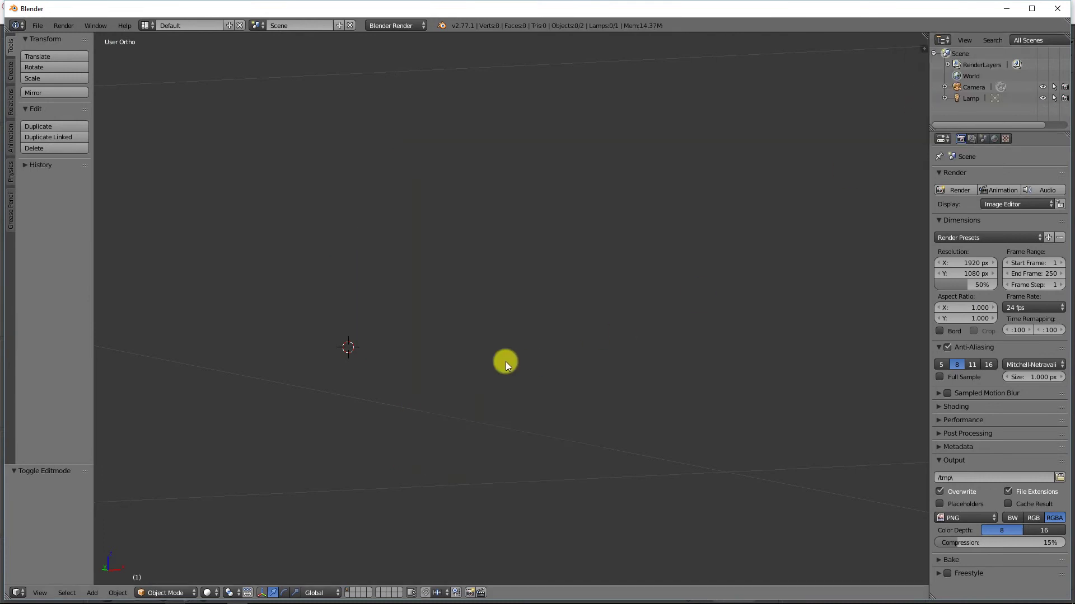
click(37, 25)
mouse_move(84, 227)
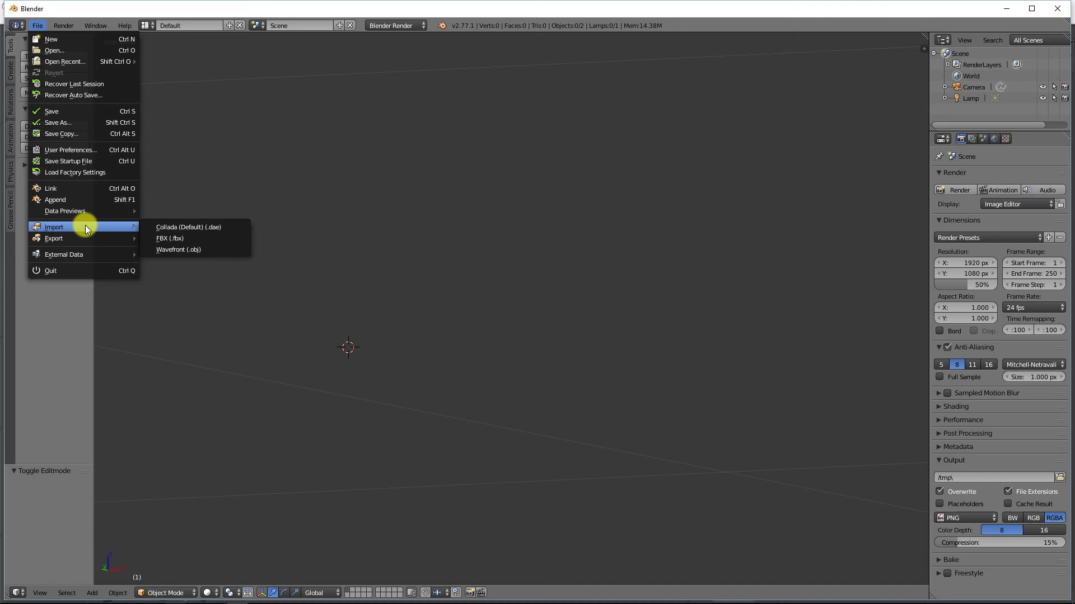
click(163, 250)
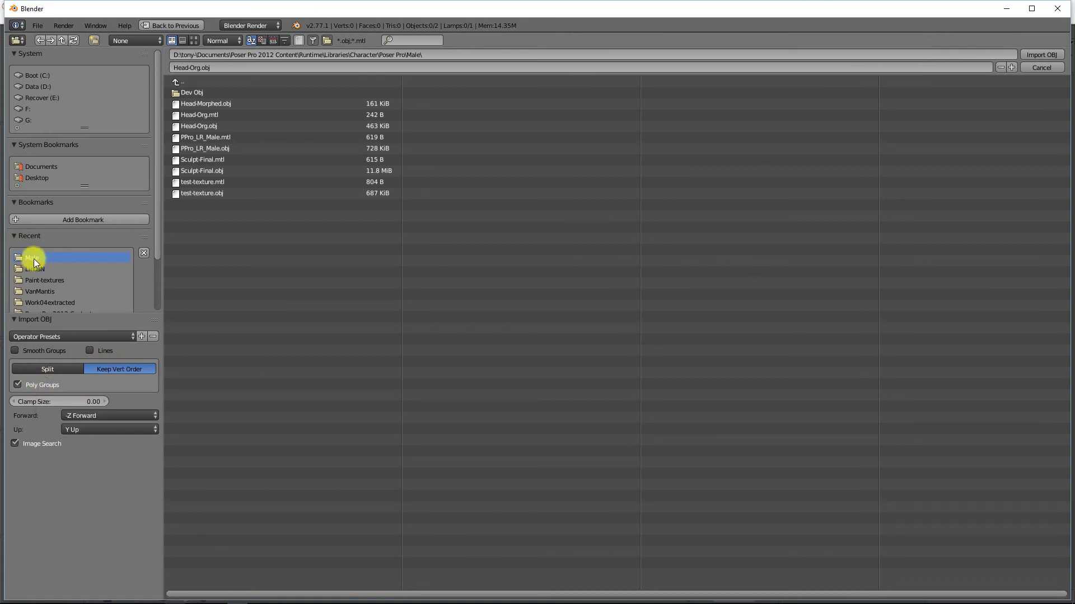
Select PPro_LR_Male.obj in the Male folder as the file to import
click(206, 148)
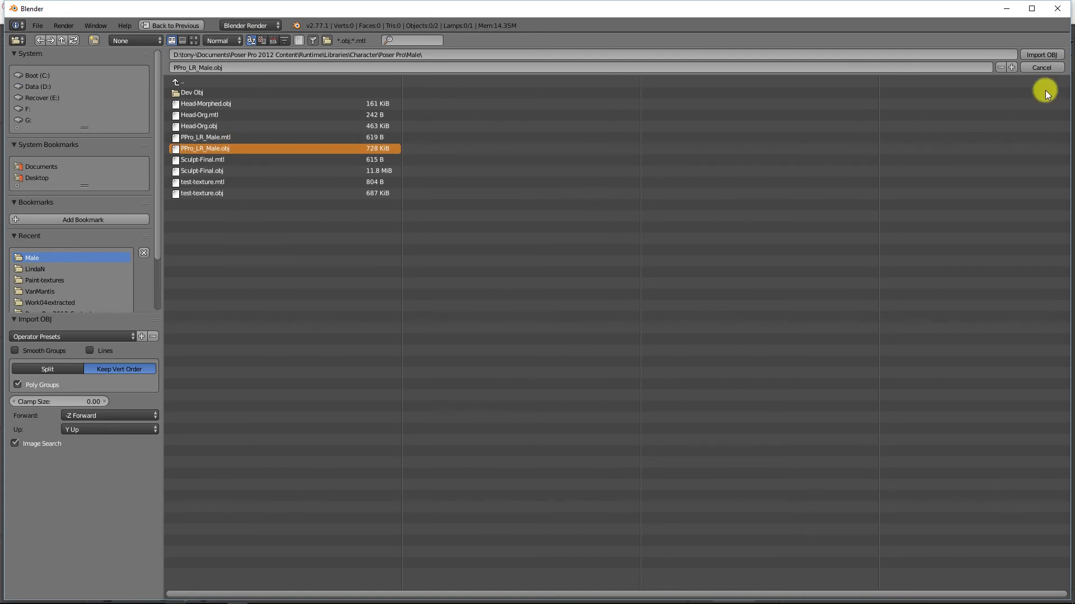
Import PPro_LR_Male.obj and frame the whole body in the viewport
click(1042, 55)
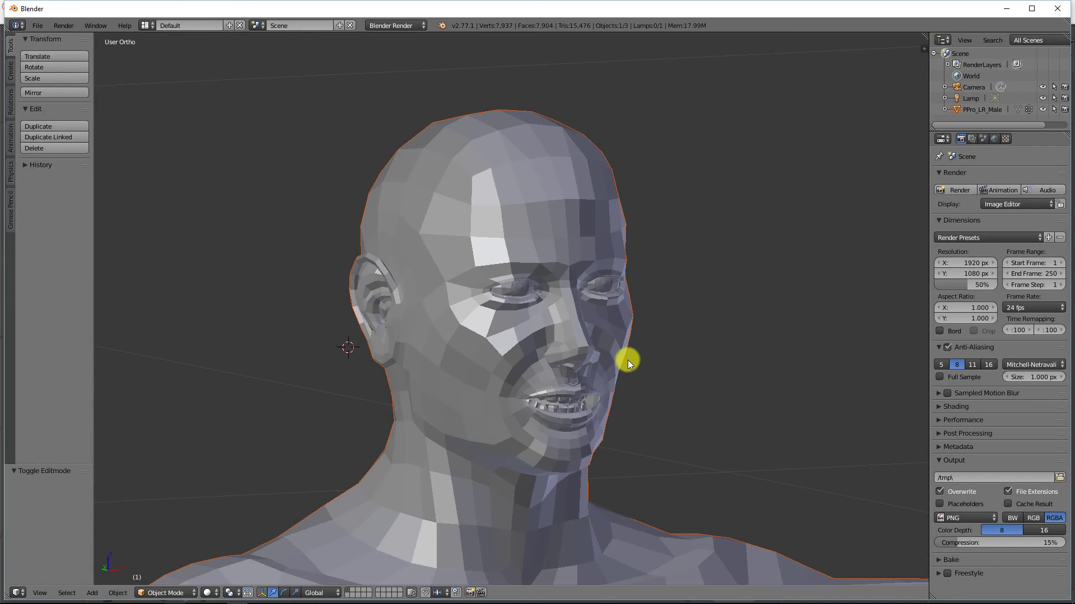
scroll(616, 362, down, 10)
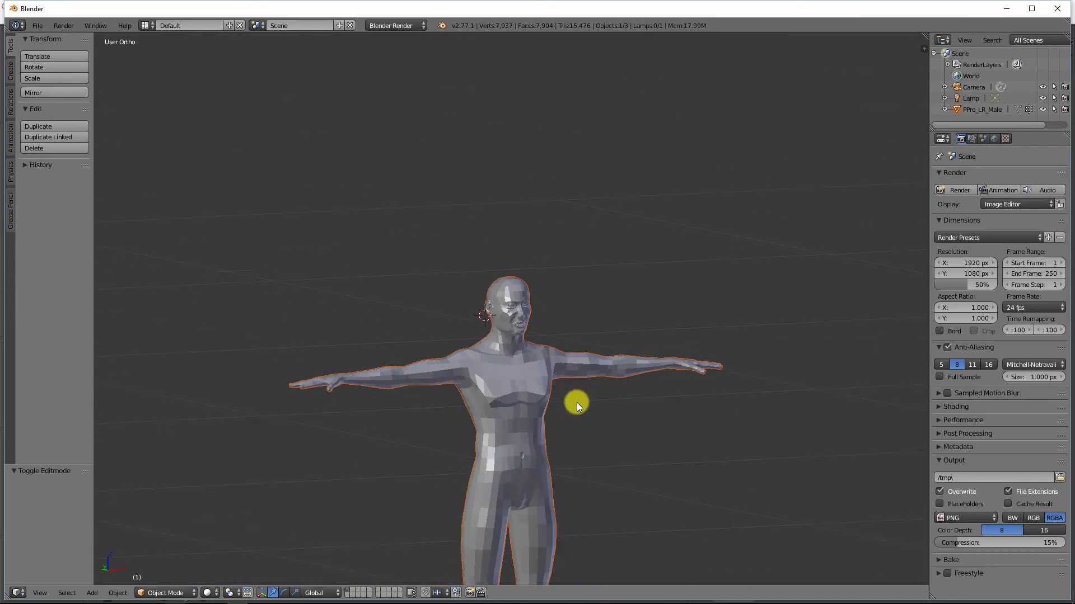
shift+middle_drag(576, 404, 562, 233)
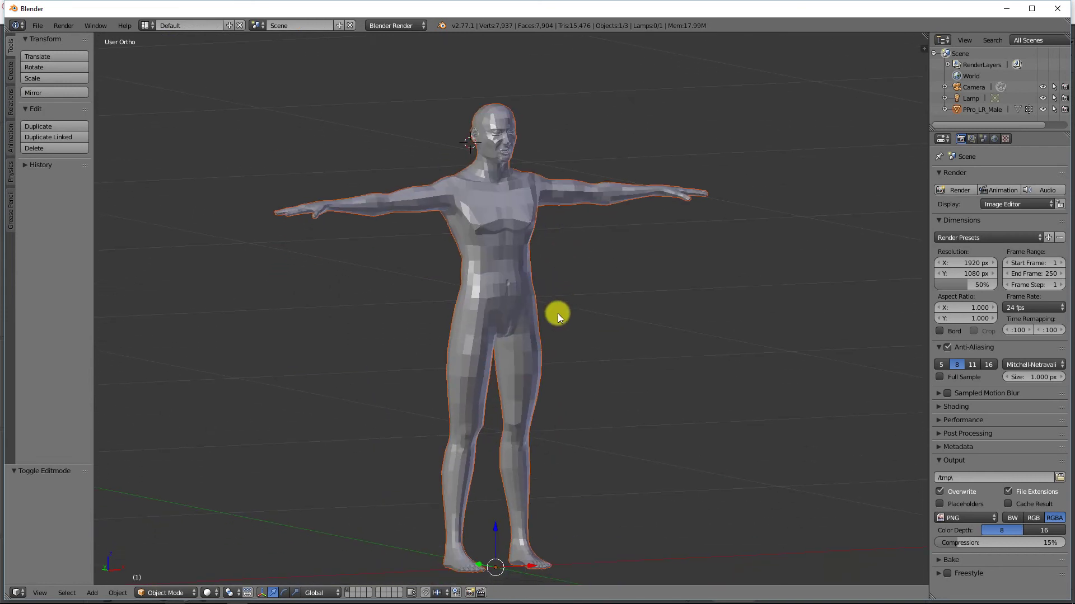
mouse_move(557, 314)
middle_down()
mouse_move(487, 308)
mouse_move(576, 295)
mouse_move(541, 314)
mouse_move(577, 309)
middle_up()
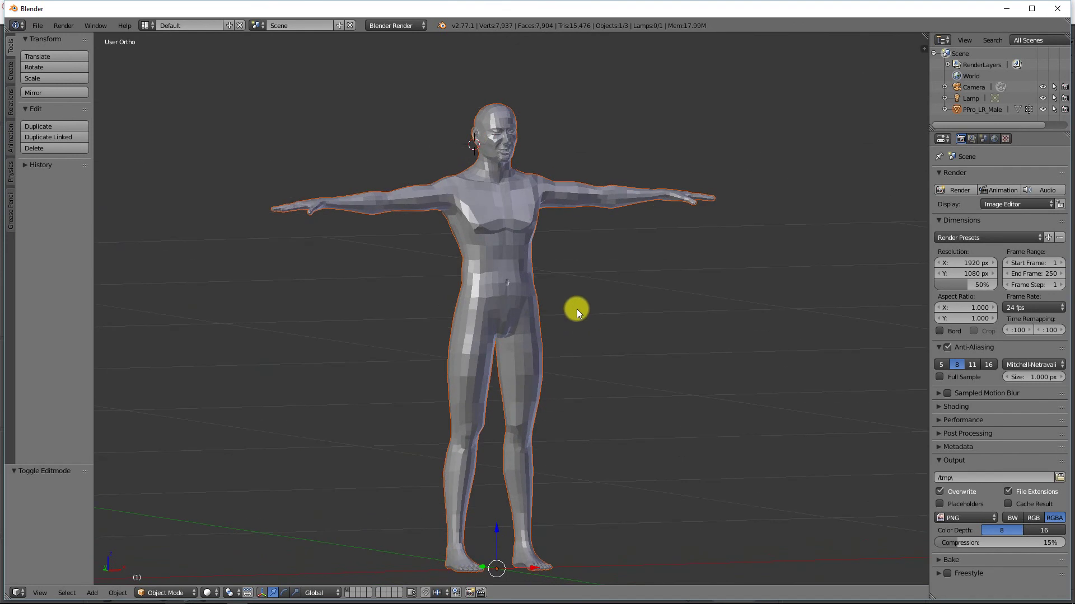
Put PPro_LR_Male into Edit Mode with X Mirror editing enabled
click(977, 110)
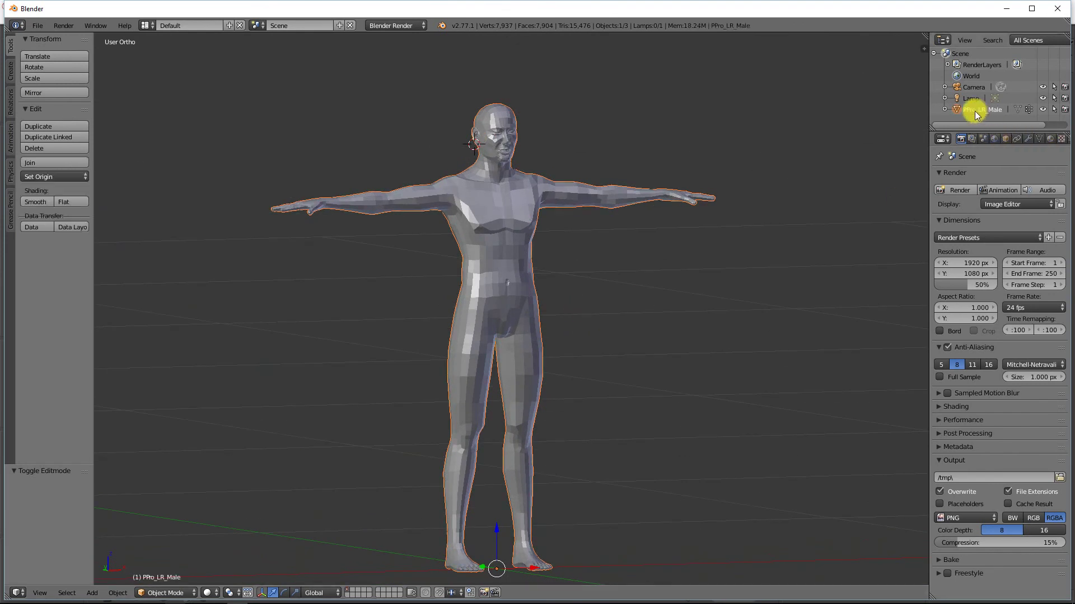
click(166, 593)
click(167, 569)
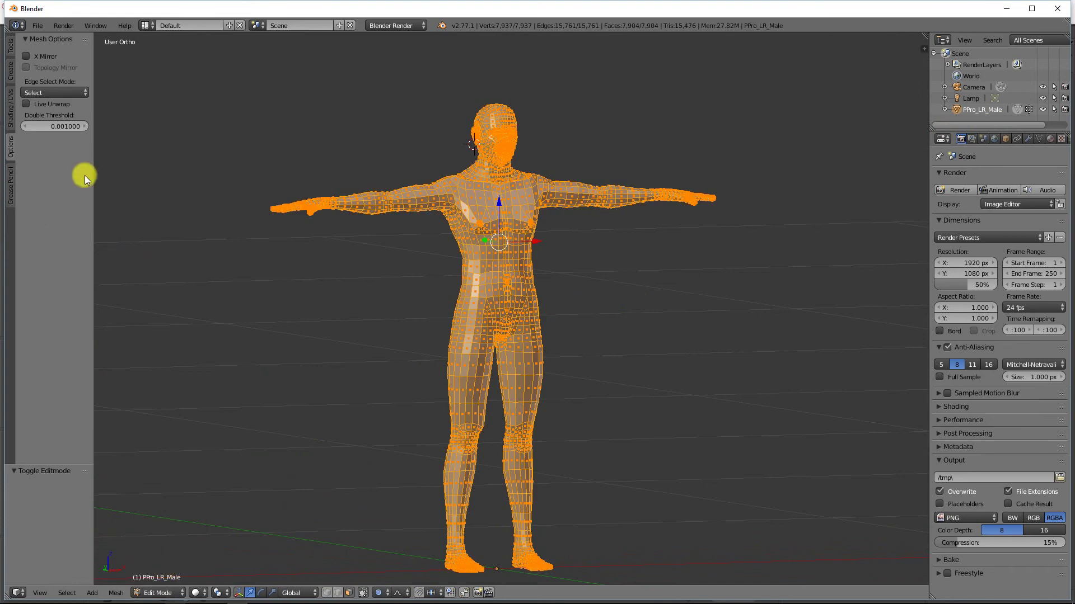
click(27, 57)
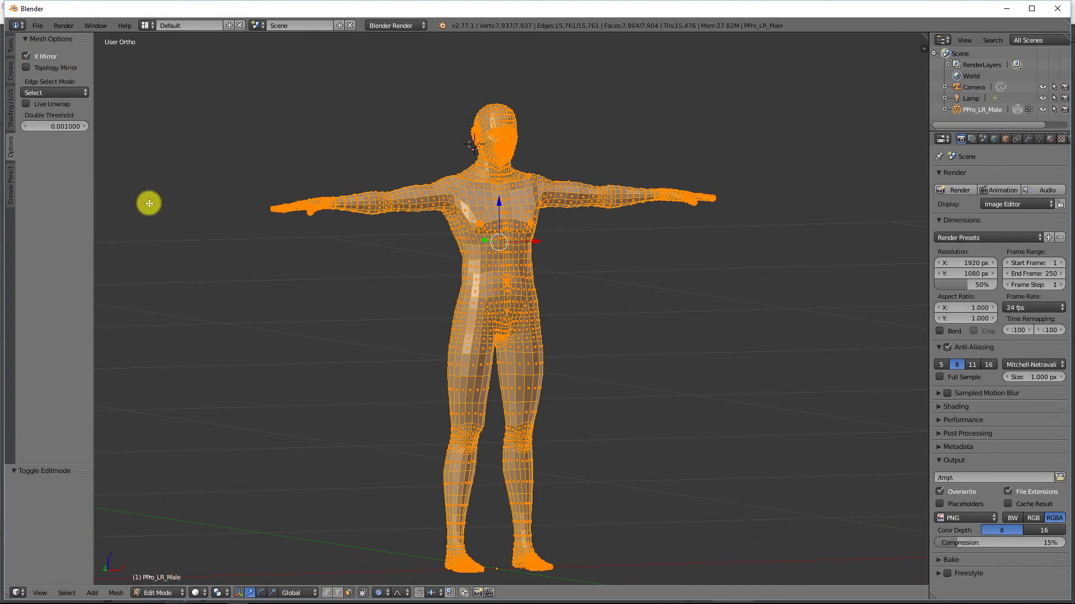
scroll(385, 303, up, 1)
scroll(385, 304, up, 2)
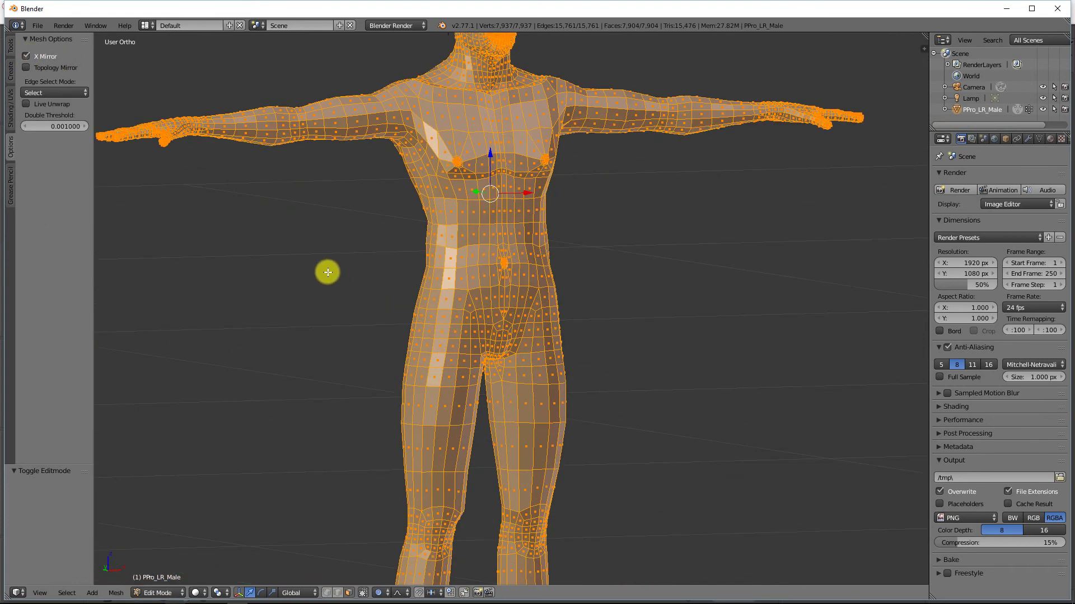
shift+middle_drag(319, 268, 384, 408)
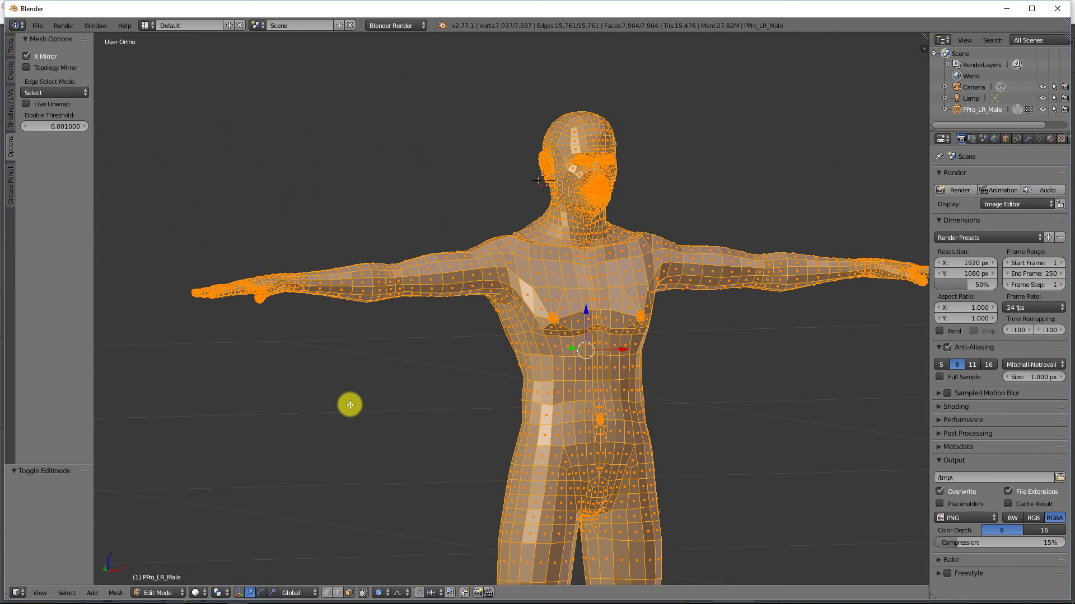
Deselect all, switch to edge select, and scale up two arm edge loops
key(a)
scroll(346, 400, up, 4)
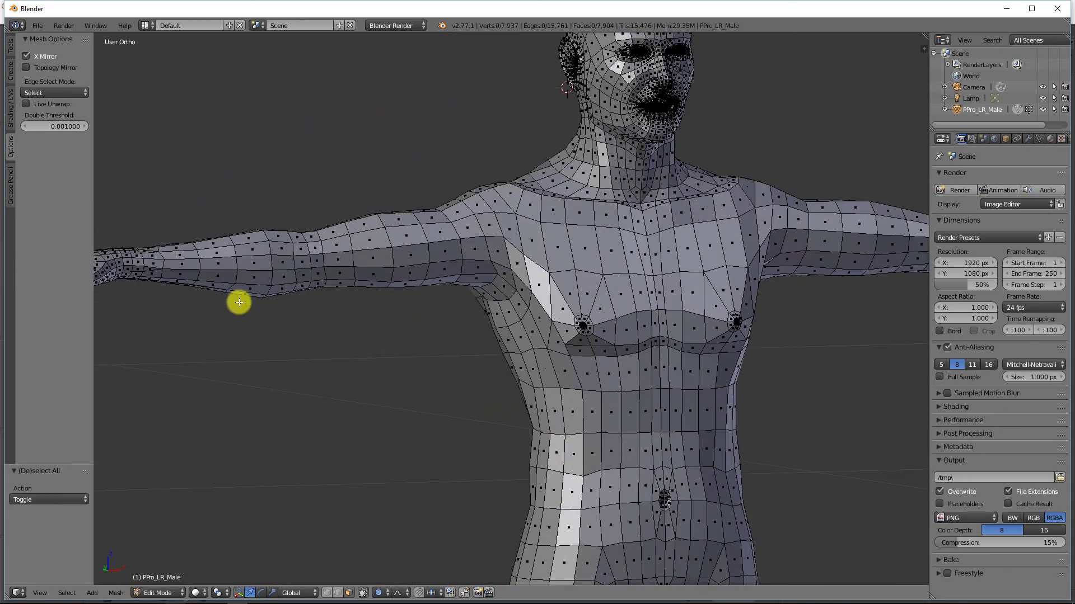
click(338, 593)
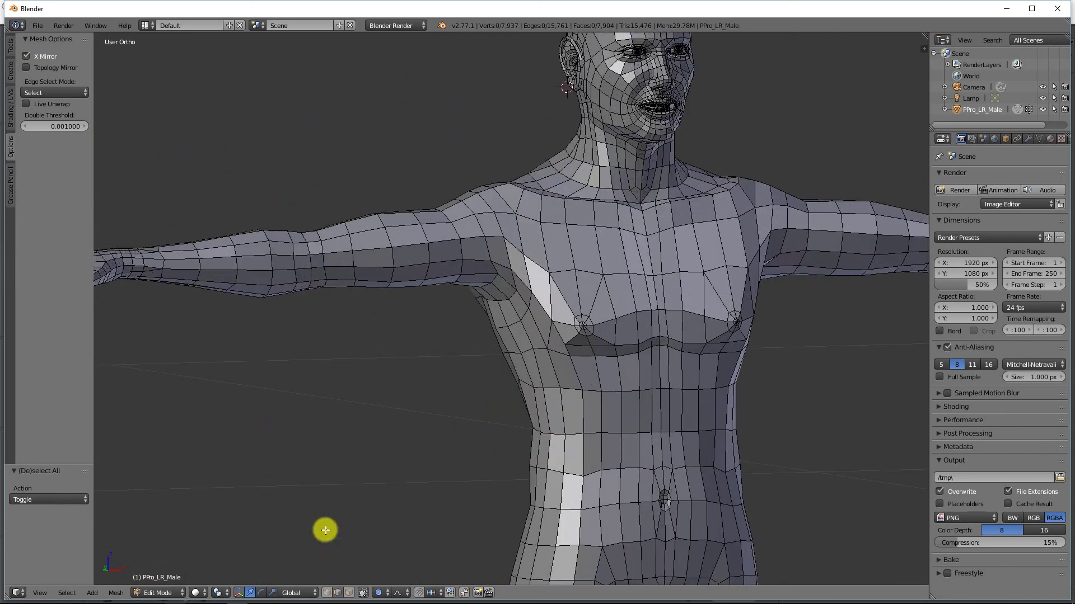
alt+click(237, 265)
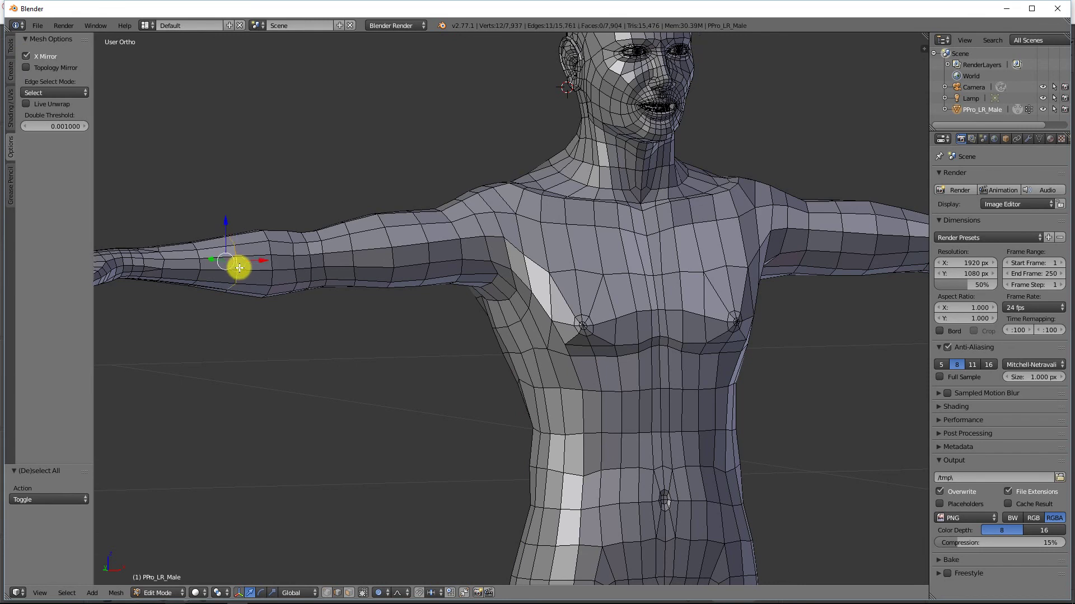
alt+shift+click(199, 264)
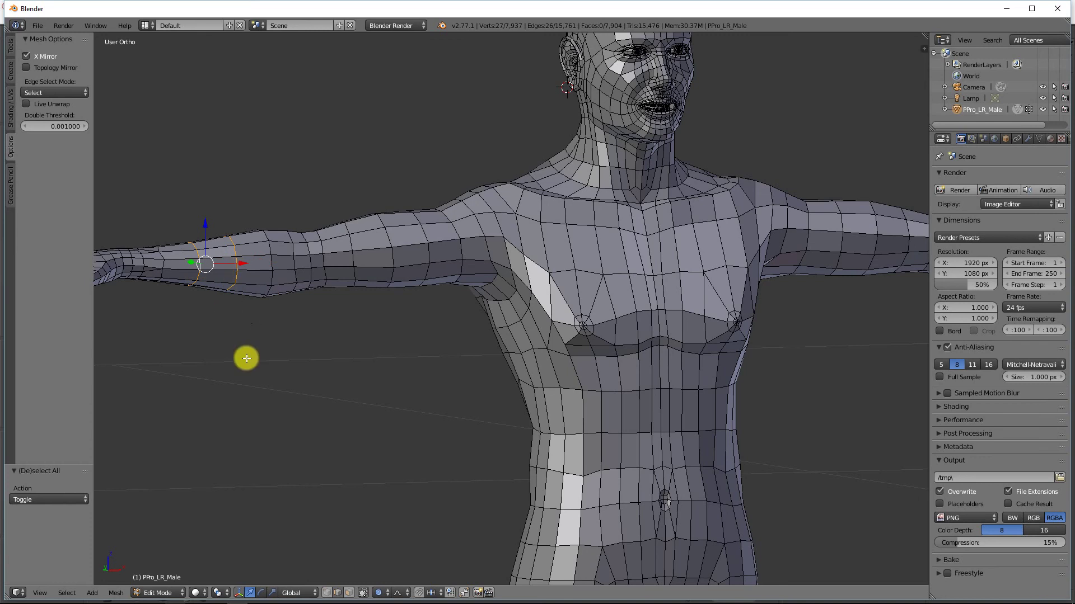
key(s)
click(247, 375)
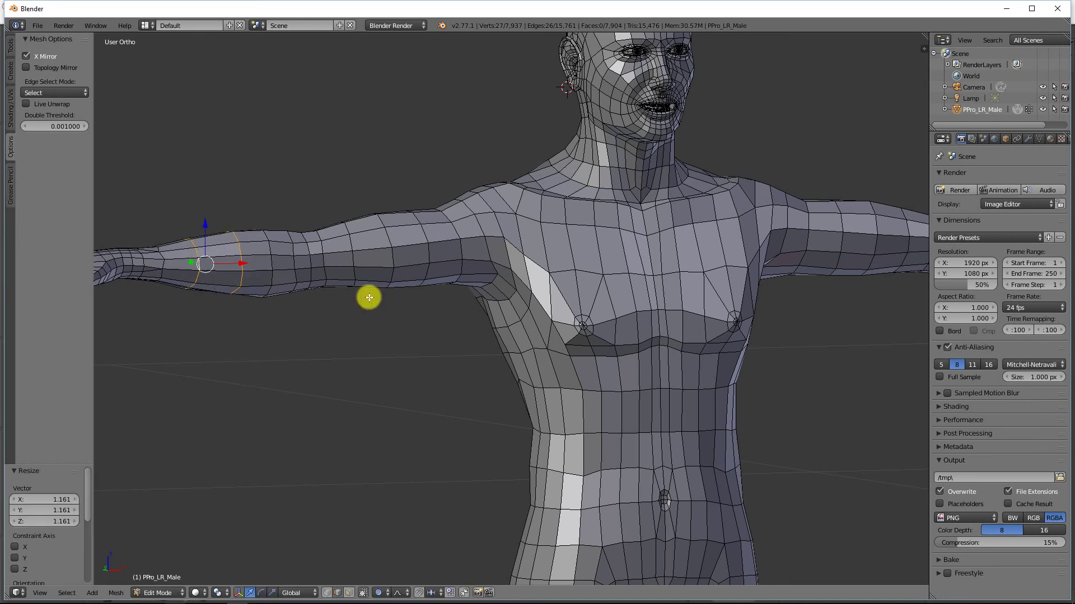
Scale up three more upper-arm loops, including ones at 1.080 and 1.042
click(430, 268)
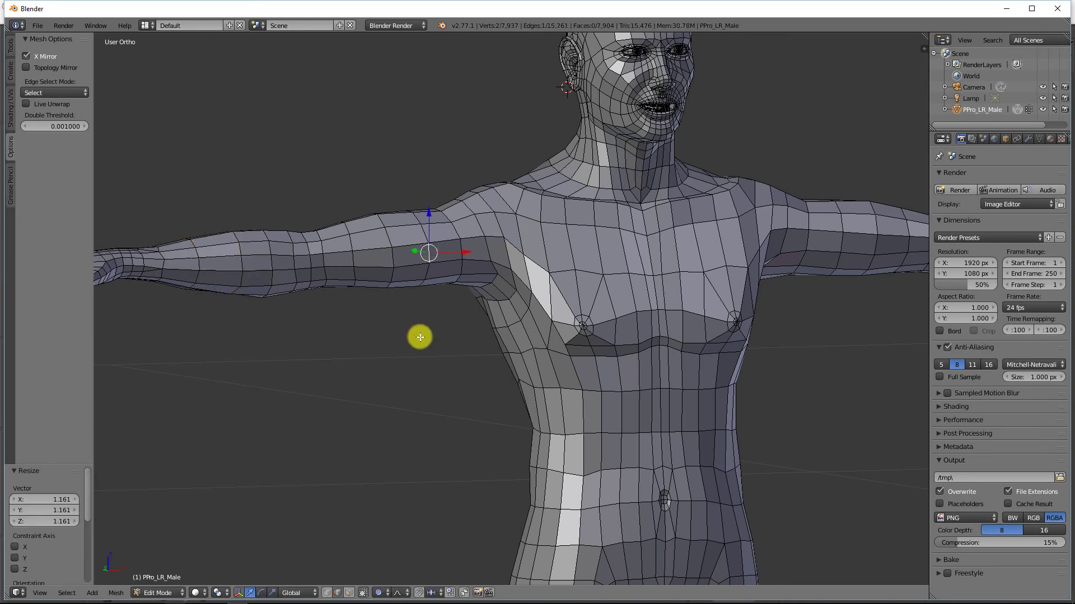
alt+click(427, 269)
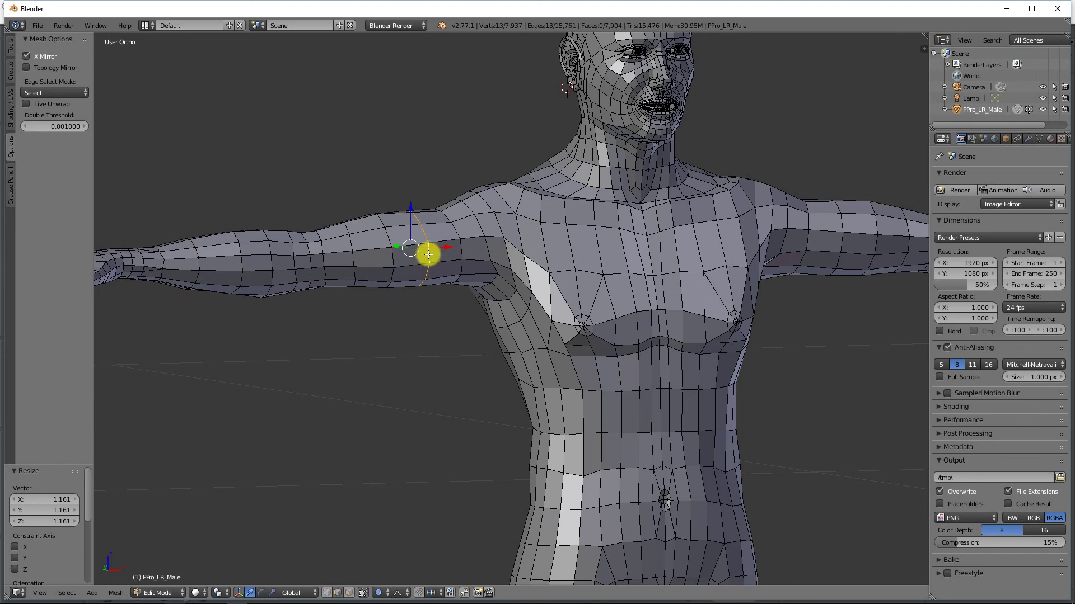
key(s)
click(410, 362)
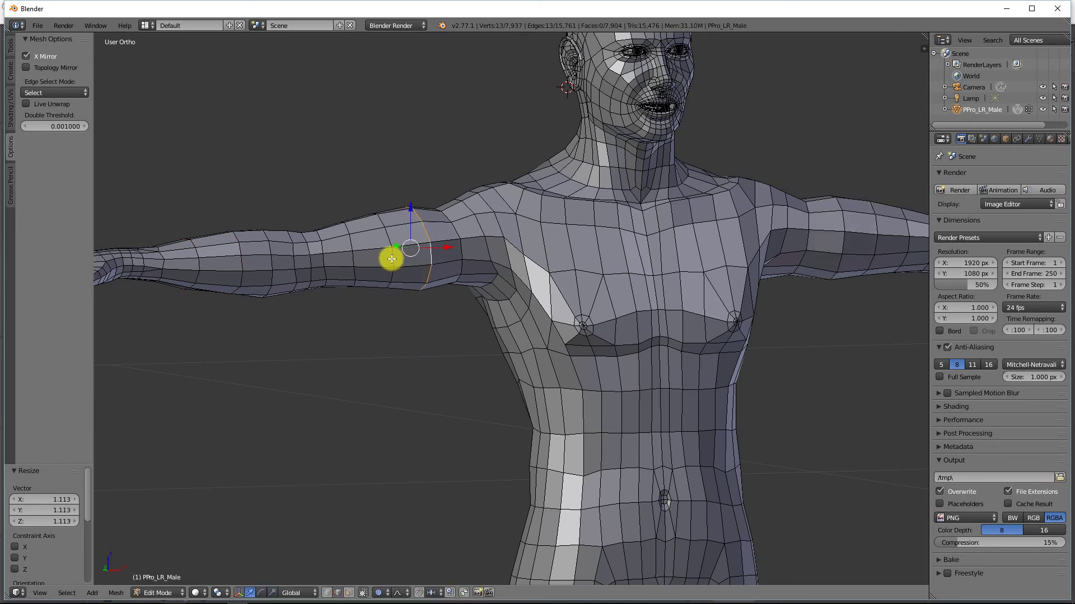
alt+click(391, 259)
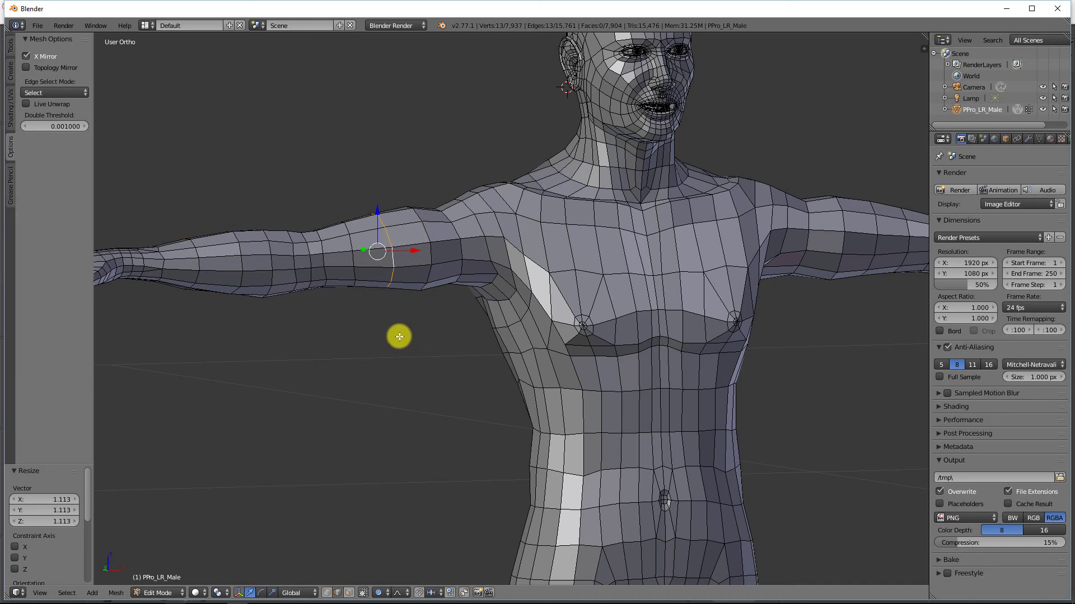
key(s)
click(401, 343)
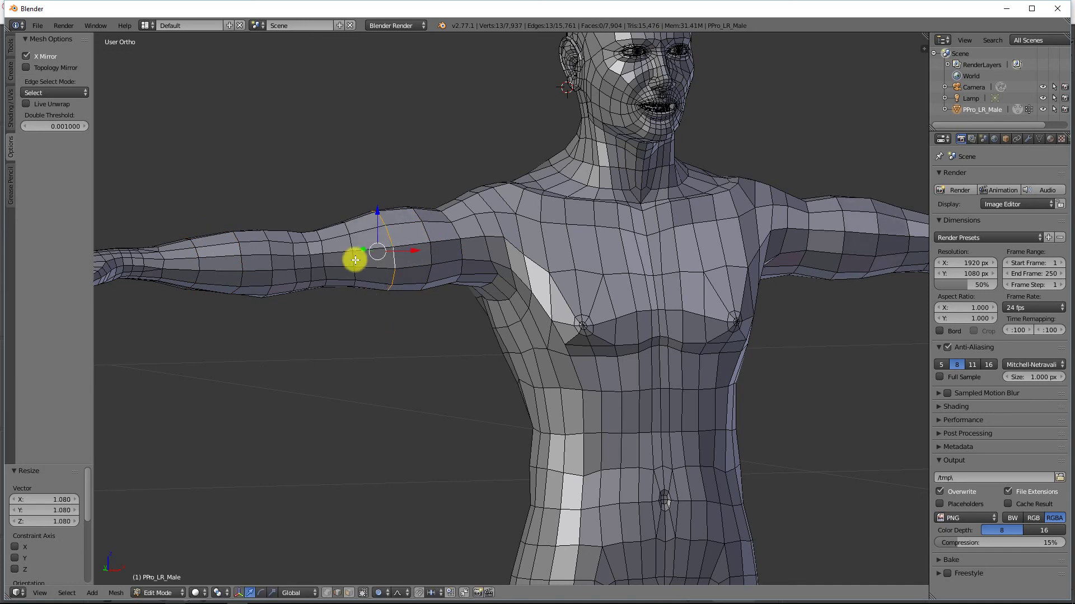
alt+click(353, 257)
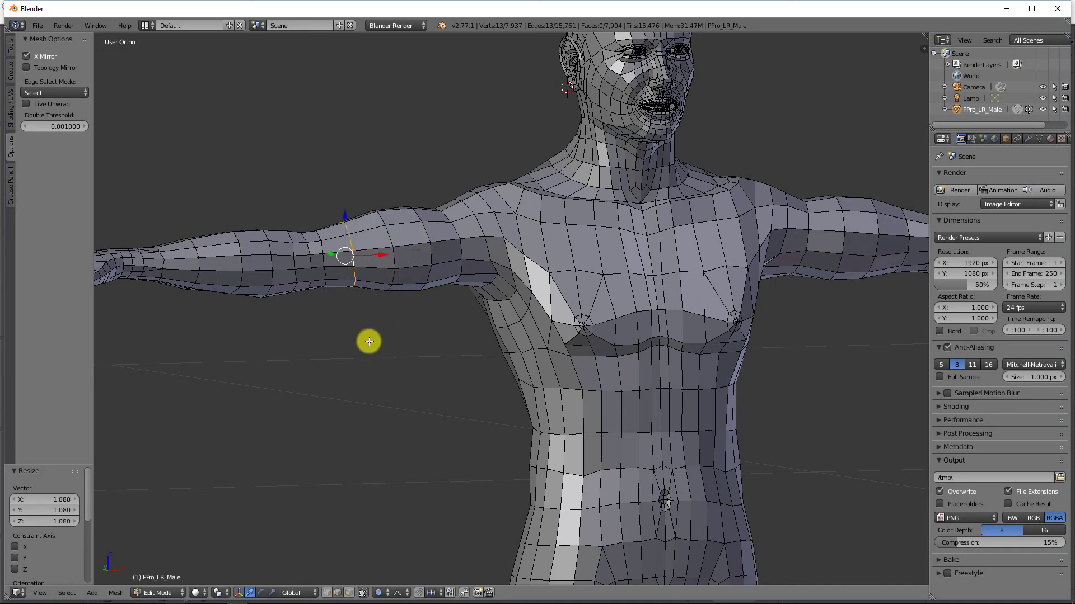
key(s)
click(371, 349)
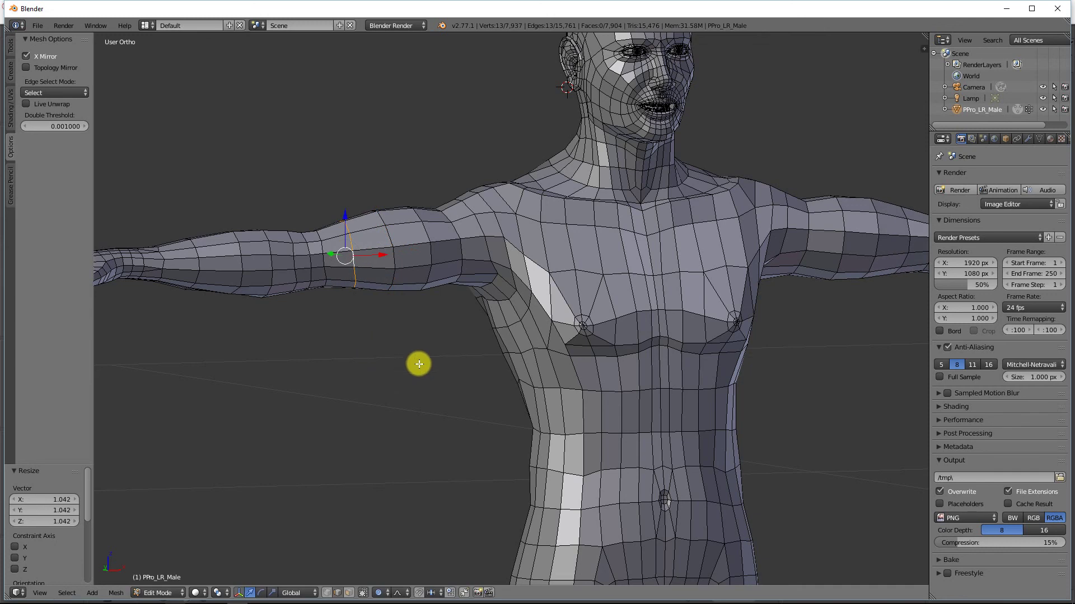
In front view, scale up the edge loop around the right thigh
shift+middle_drag(499, 388, 452, 227)
scroll(468, 421, down, 3)
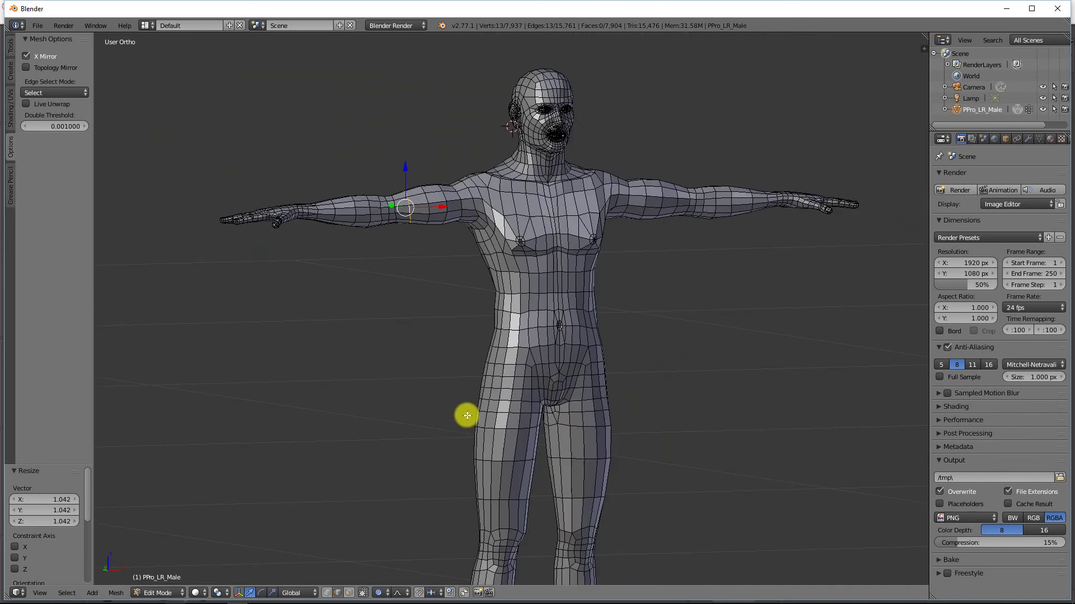
shift+middle_drag(463, 415, 427, 347)
scroll(427, 348, up, 2)
key(KP_1)
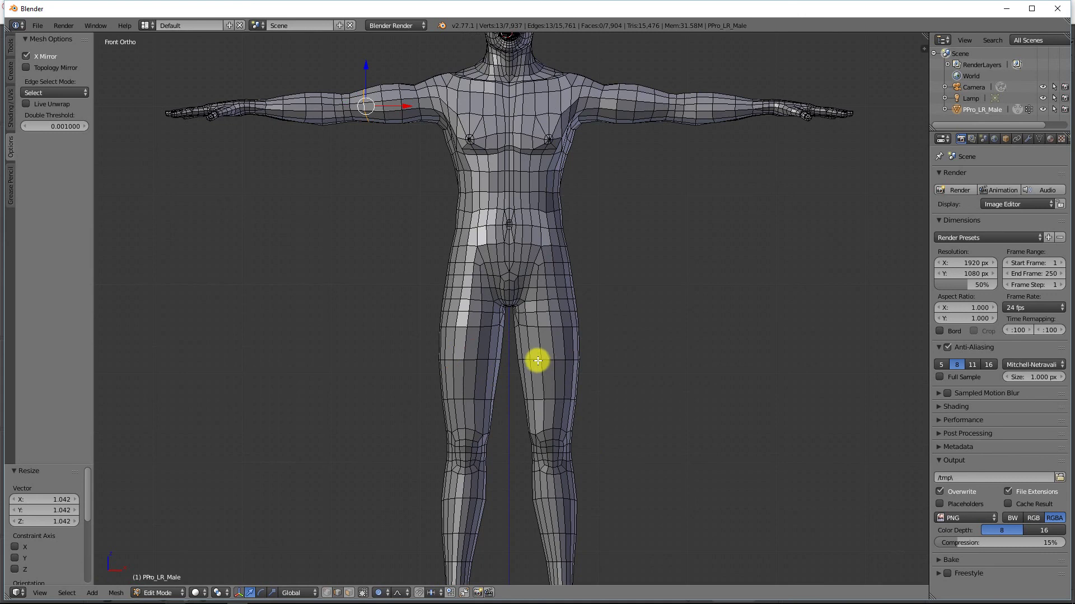
scroll(537, 360, up, 1)
shift+middle_drag(571, 355, 545, 319)
scroll(545, 318, up, 3)
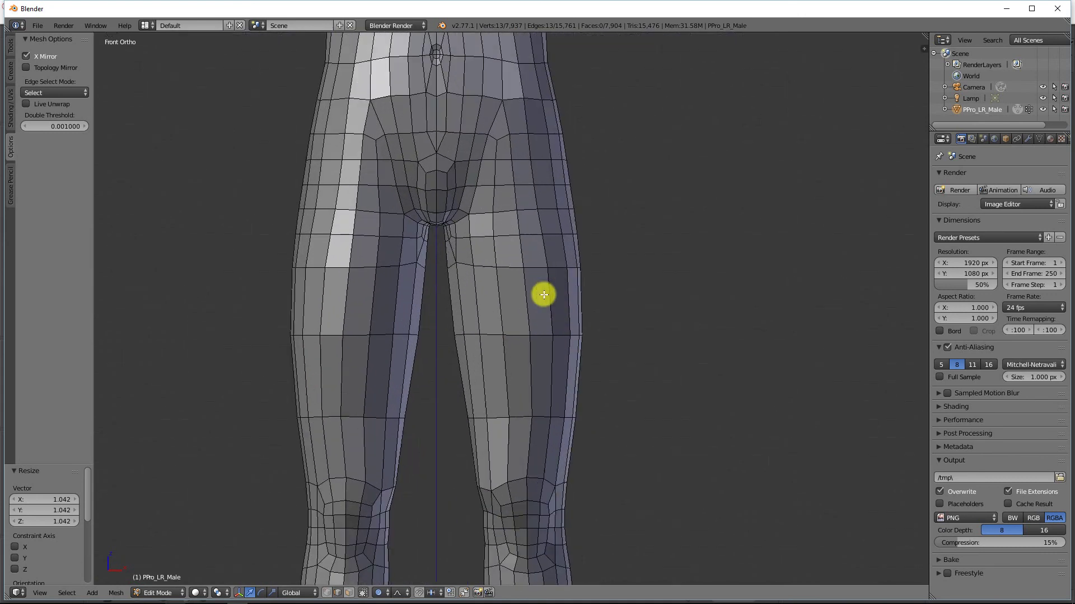
alt+click(520, 335)
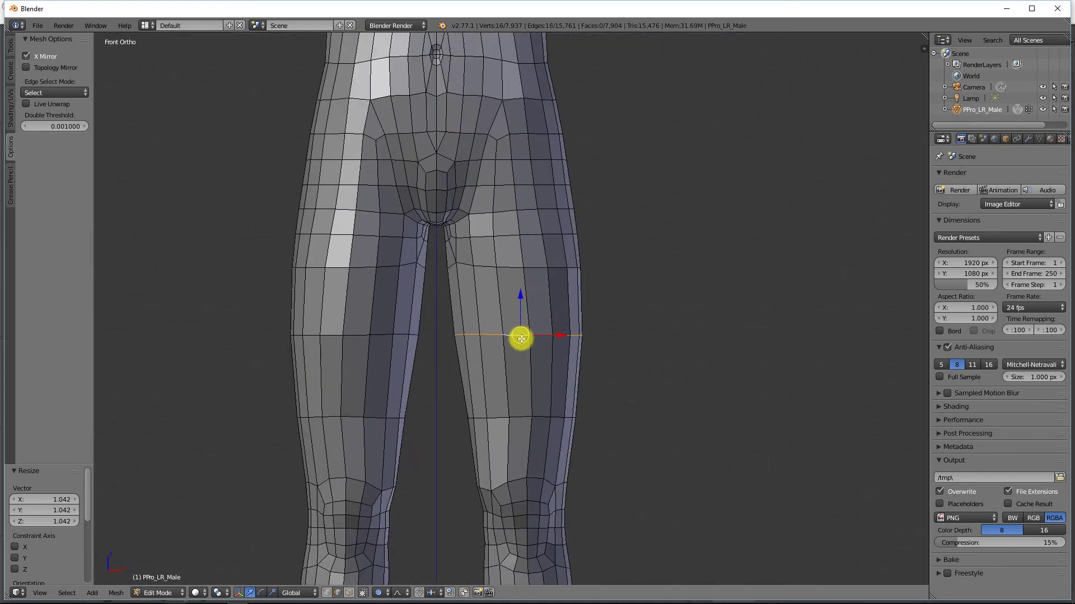
key(s)
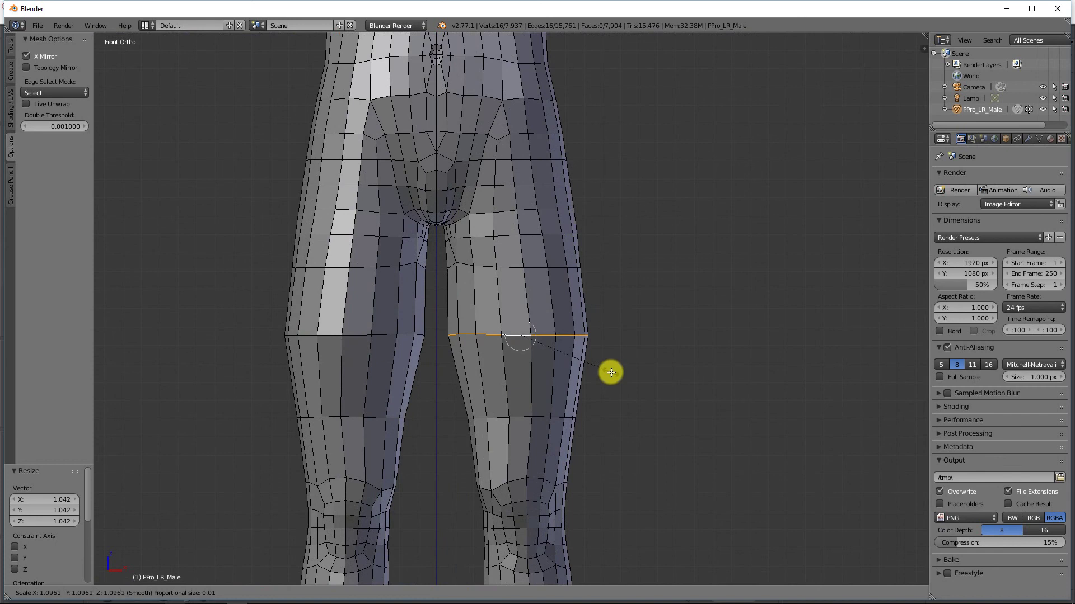
click(611, 371)
Scale up the knee-line edge loop to 1.141
alt+click(529, 420)
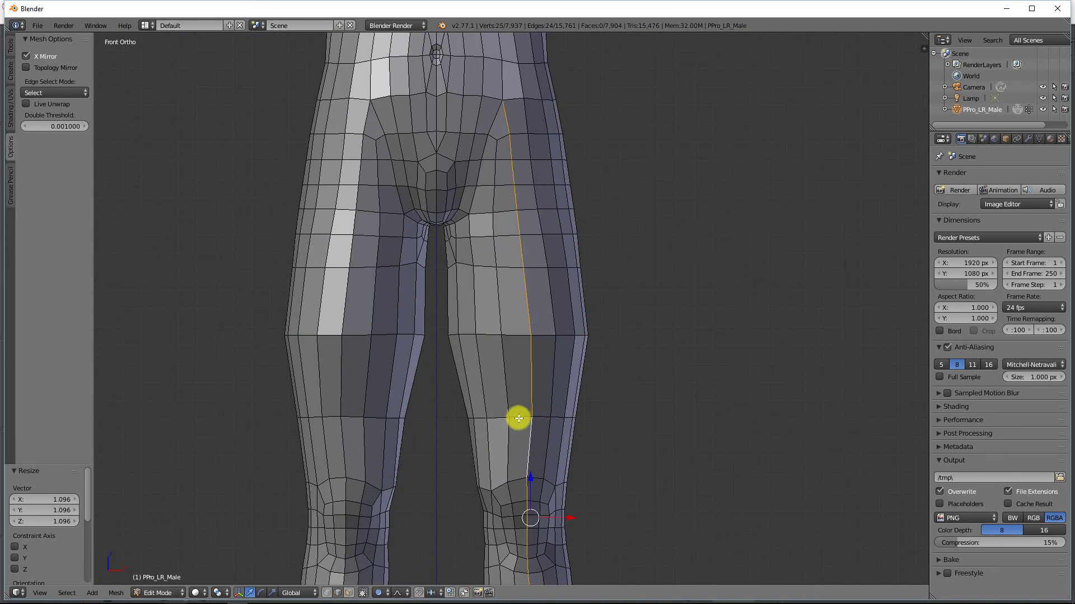
alt+click(515, 419)
key(s)
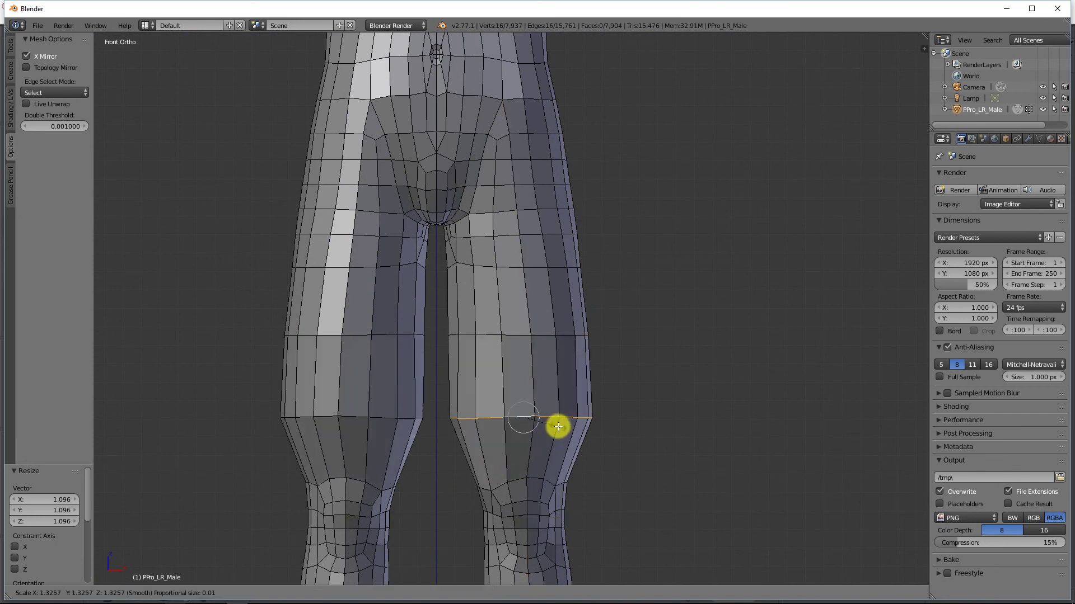
scroll(552, 423, up, 5)
click(553, 427)
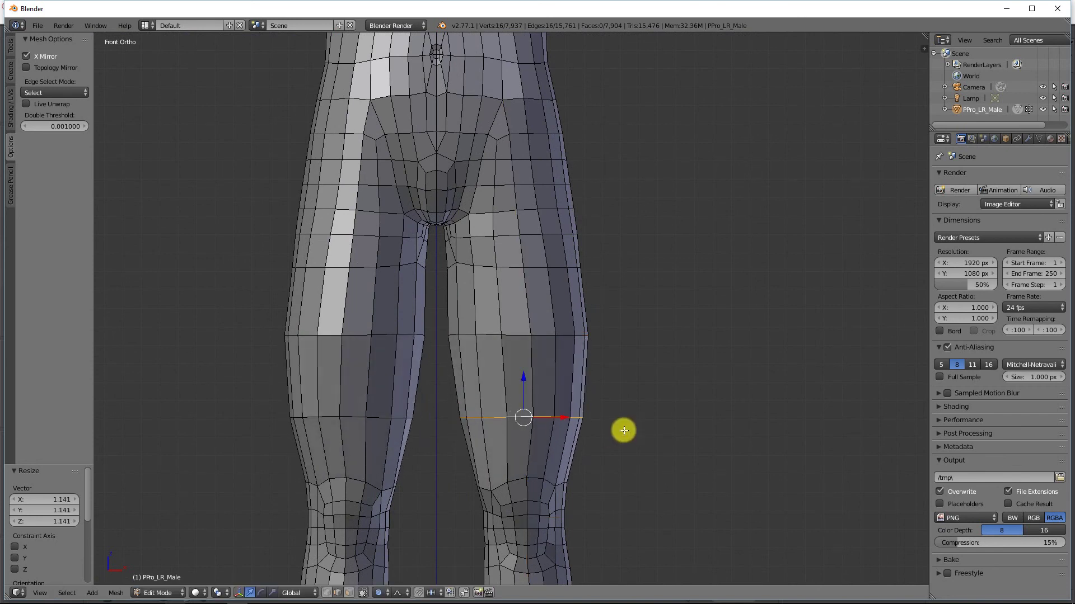
Scale up the lower-leg and shin loops, the shin to 1.088
shift+middle_drag(622, 432, 589, 264)
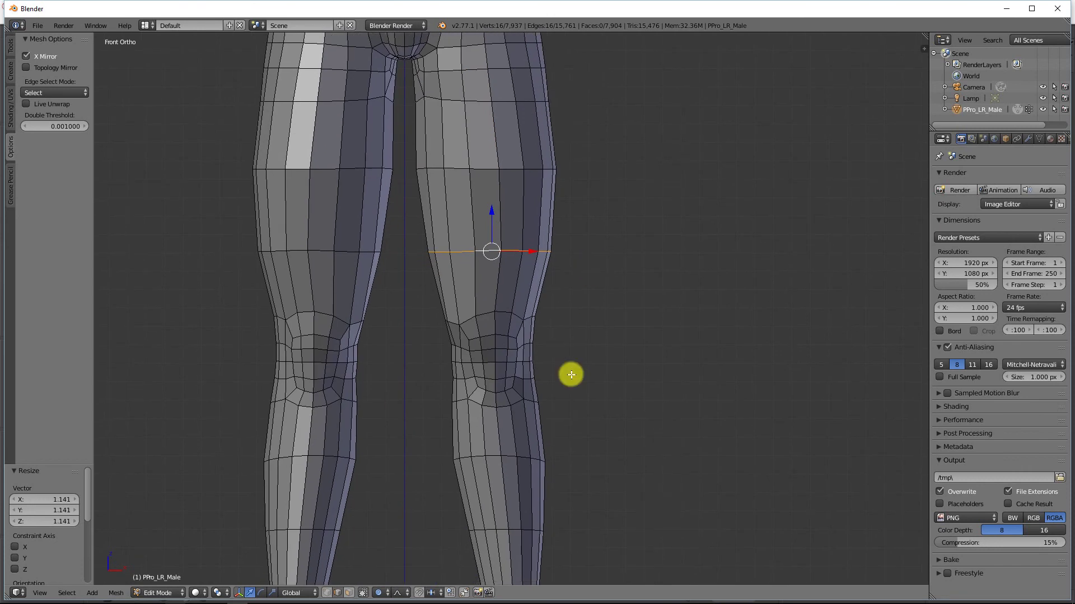
alt+right_click(495, 455)
key(s)
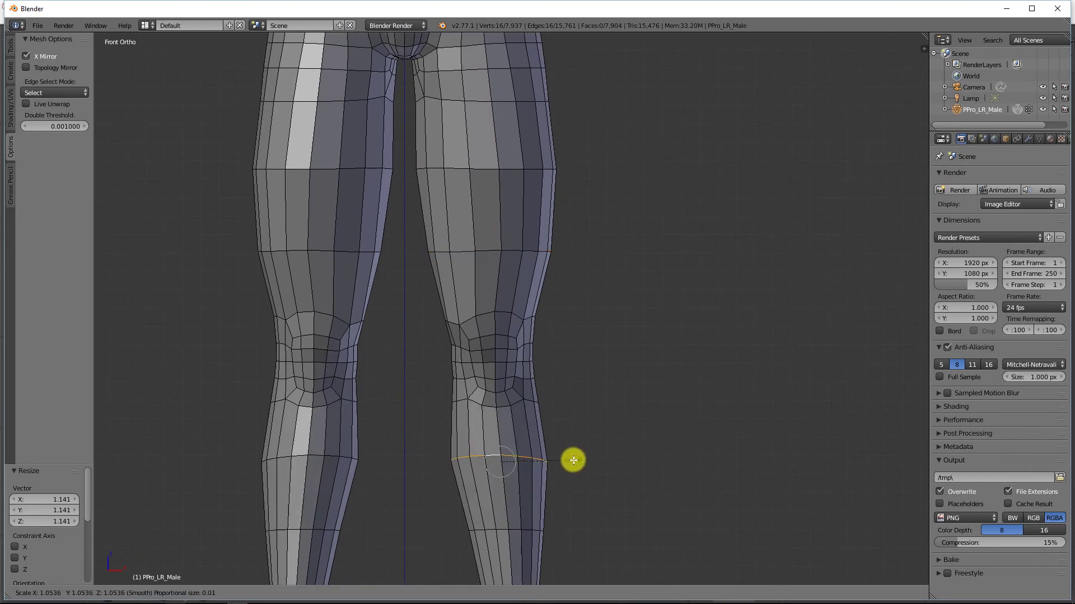
alt+right_click(505, 527)
key(s)
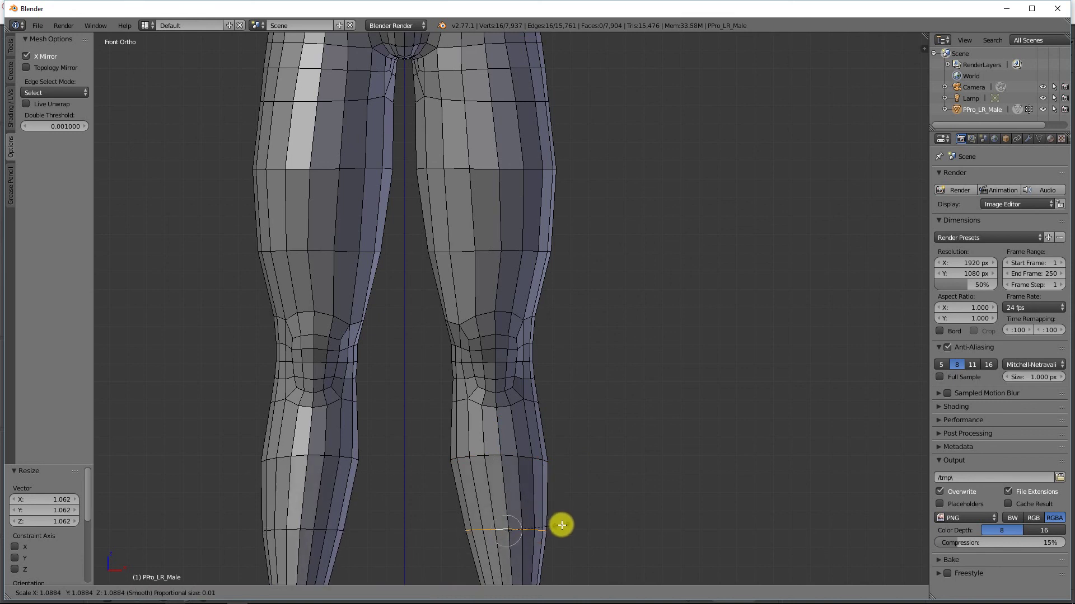
click(560, 522)
scroll(561, 376, down, 4)
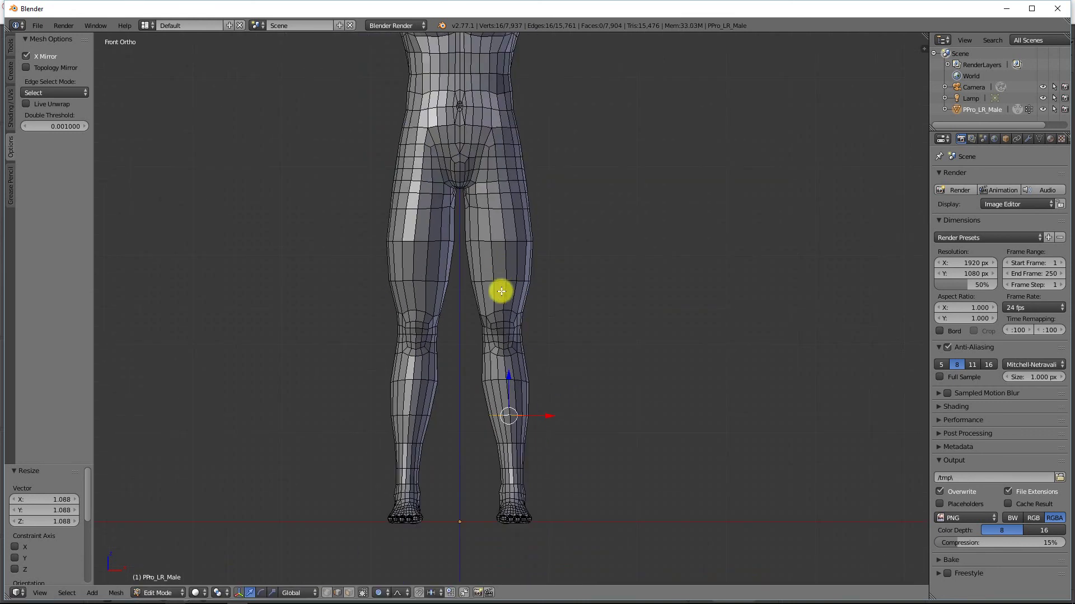
shift+middle_drag(439, 312, 482, 468)
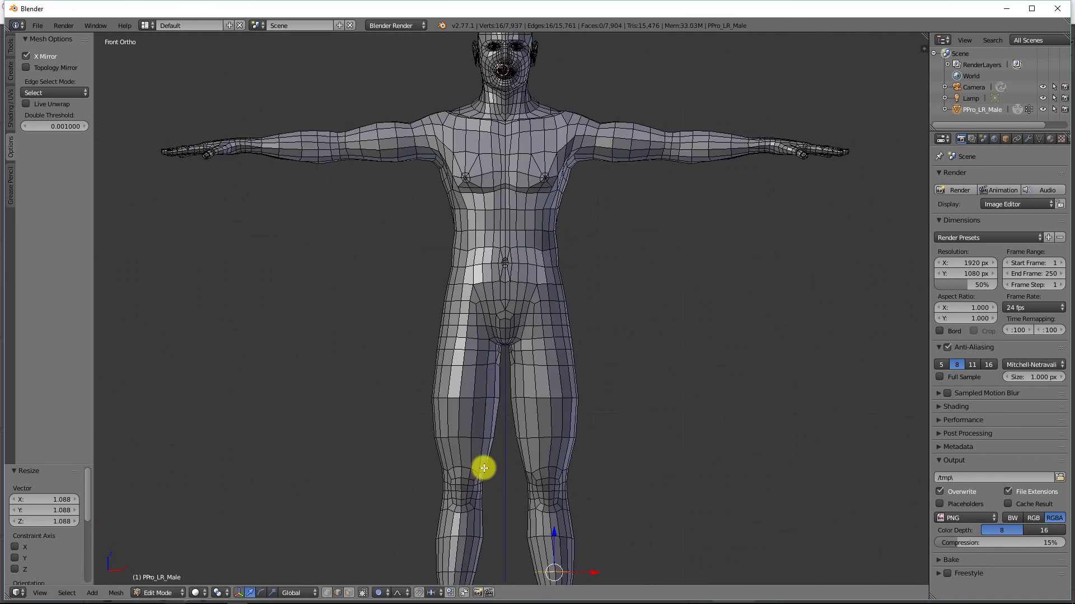
shift+middle_drag(463, 204, 420, 319)
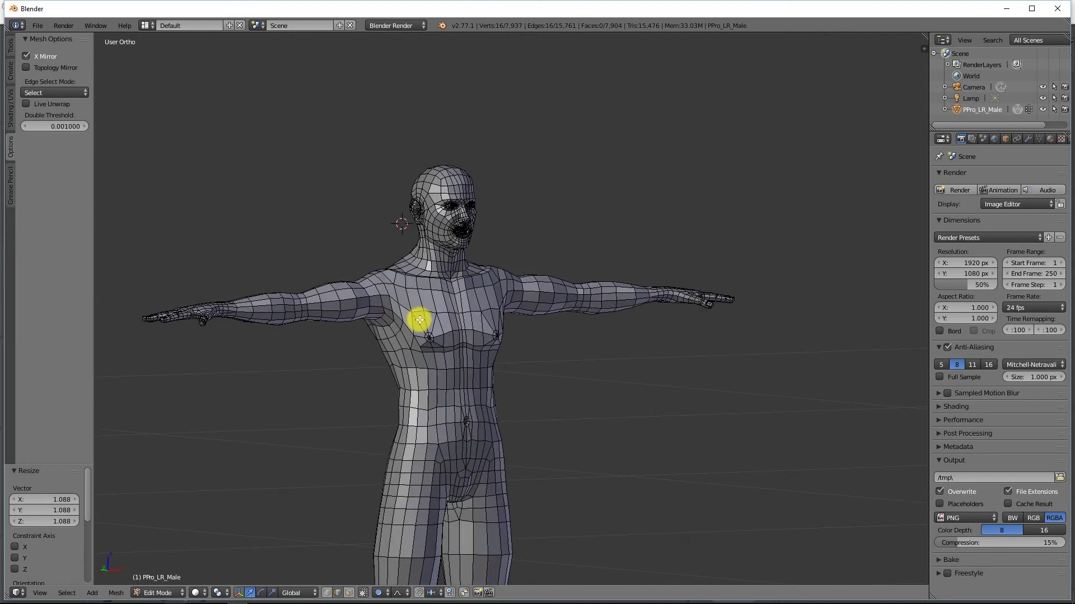
Select the nose-tip vertices and pull them forward along Y twice
scroll(420, 319, up, 5)
scroll(431, 427, up, 6)
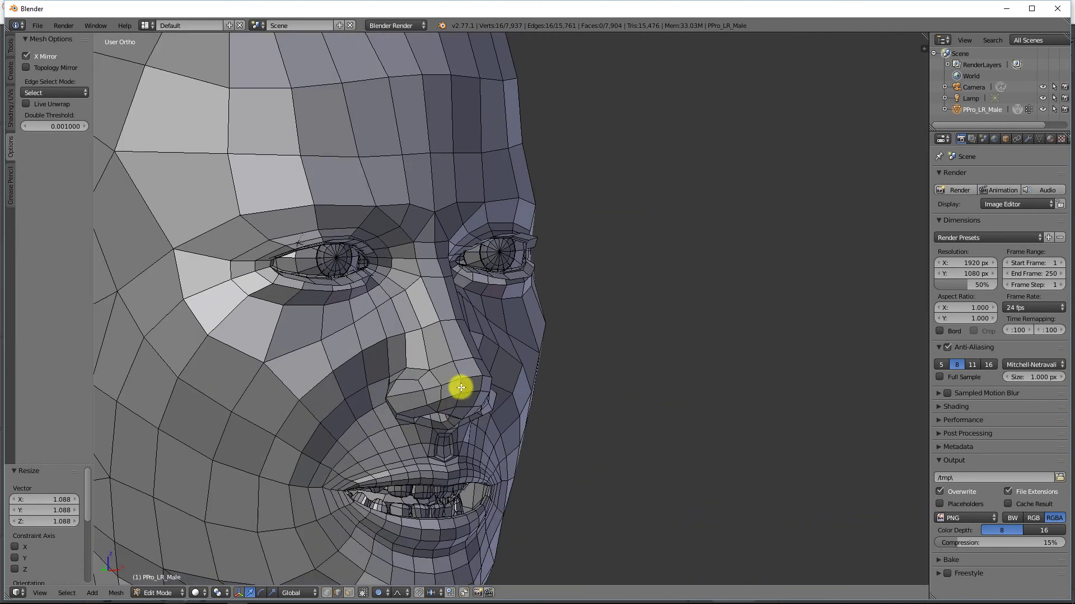
right_click(468, 387)
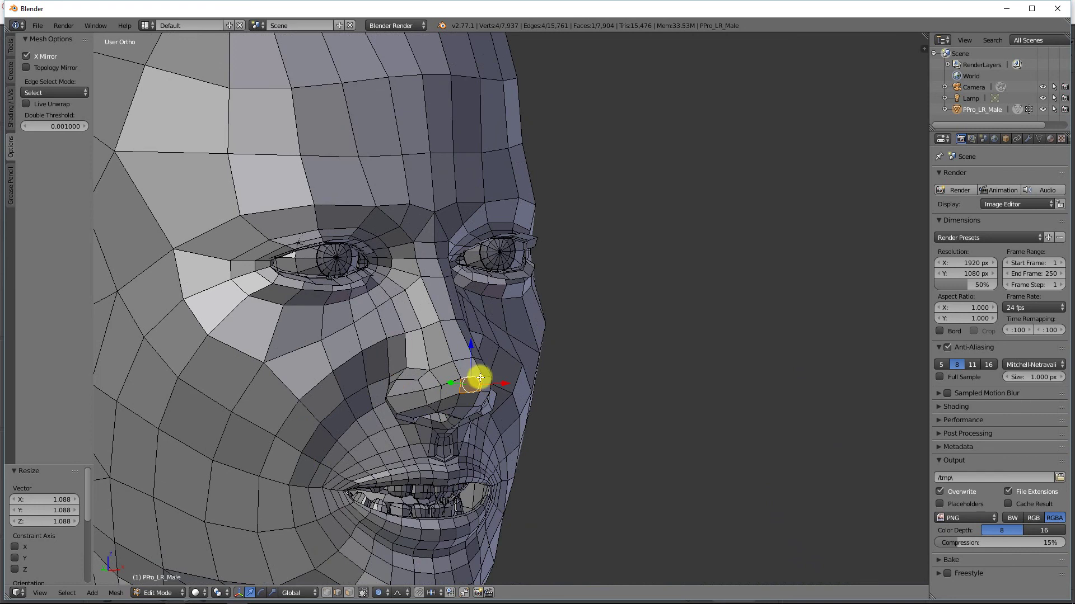
key(g)
key(y)
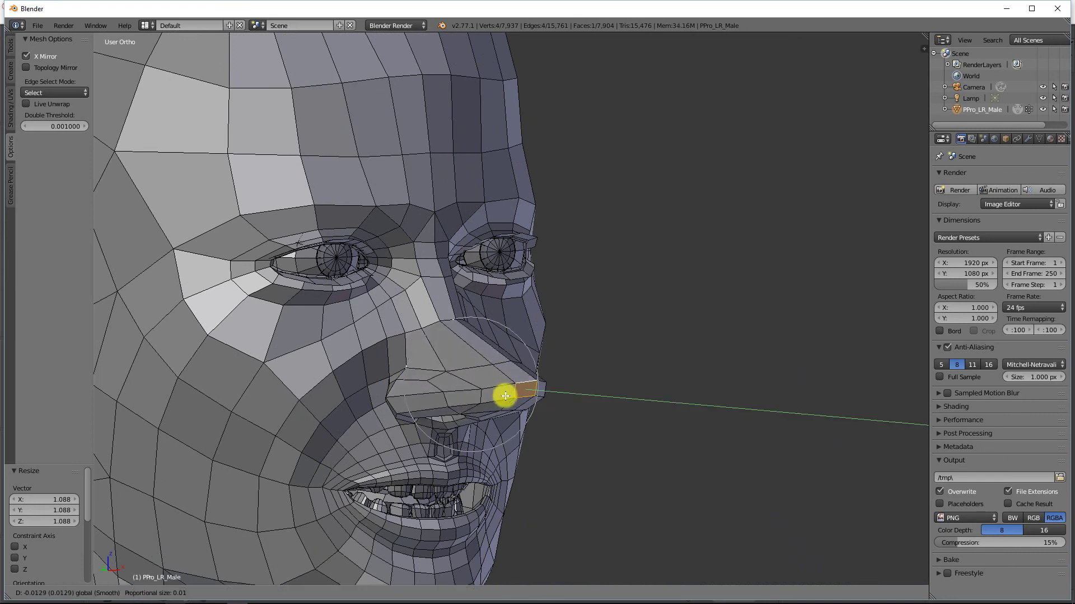
click(529, 399)
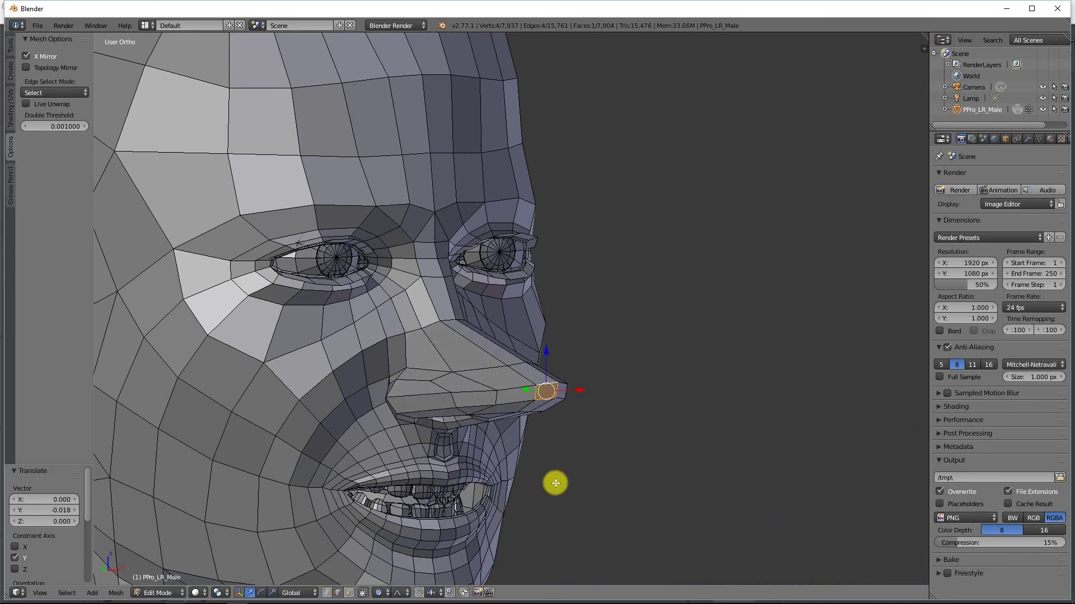
key(g)
key(y)
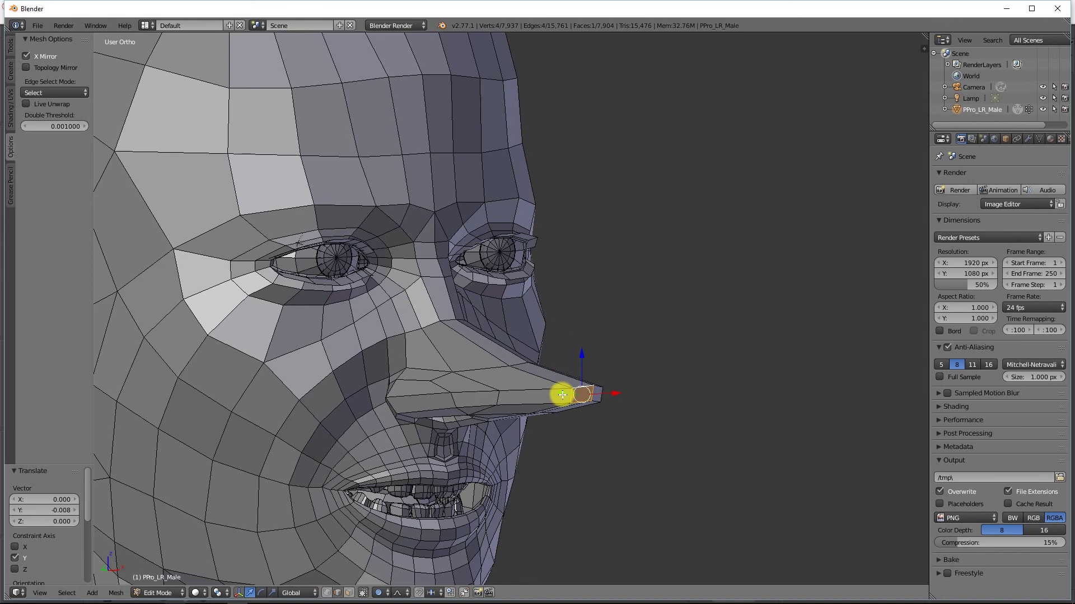
click(561, 391)
Lower the nose tip 0.006 along Z and reframe the whole figure
key(g)
key(z)
click(578, 420)
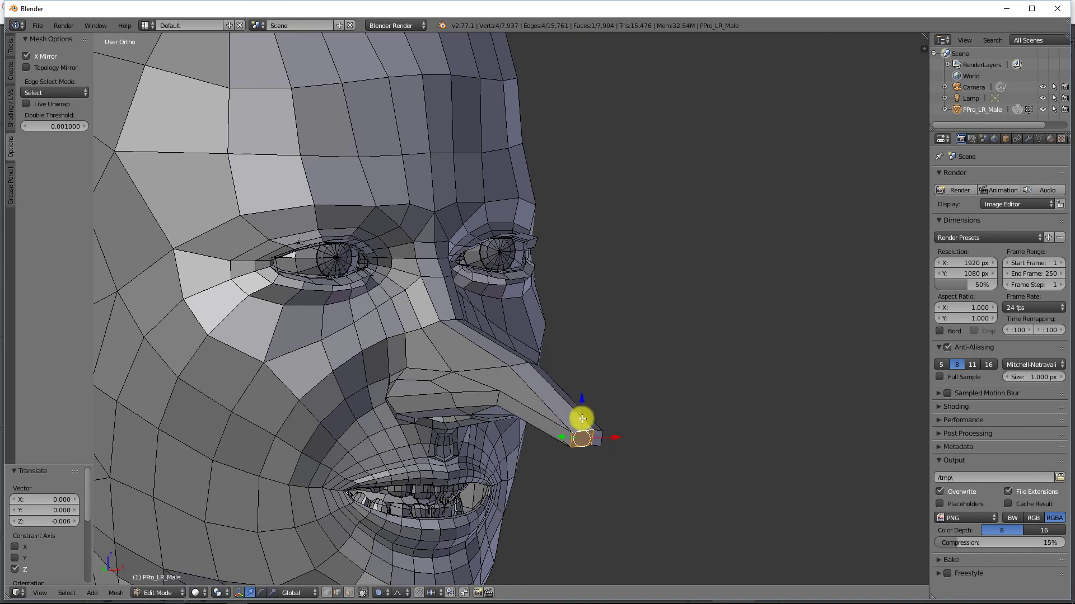
scroll(577, 504, down, 5)
middle_drag(581, 459, 520, 348)
scroll(480, 469, down, 3)
scroll(504, 473, down, 3)
scroll(521, 348, down, 3)
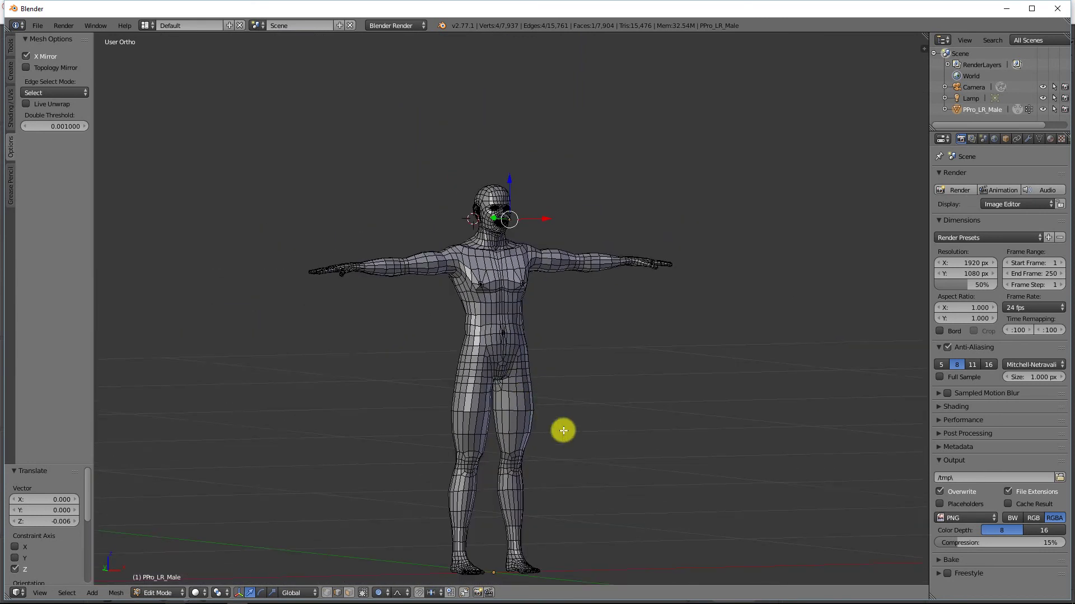
shift+middle_drag(562, 431, 525, 405)
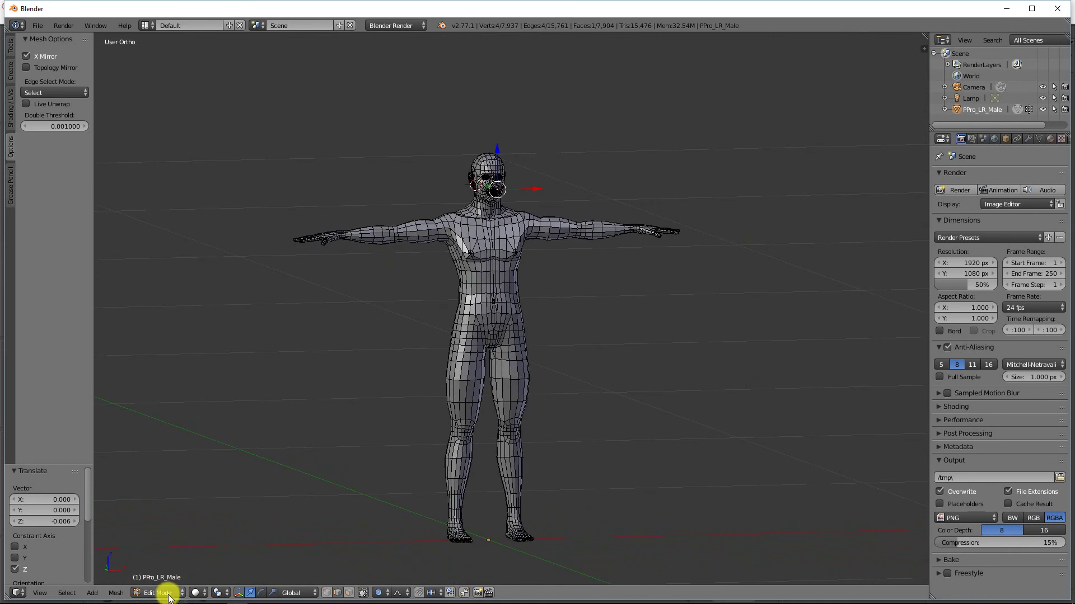
click(168, 595)
Return the figure to Object Mode and open the Wavefront OBJ export browser
click(160, 577)
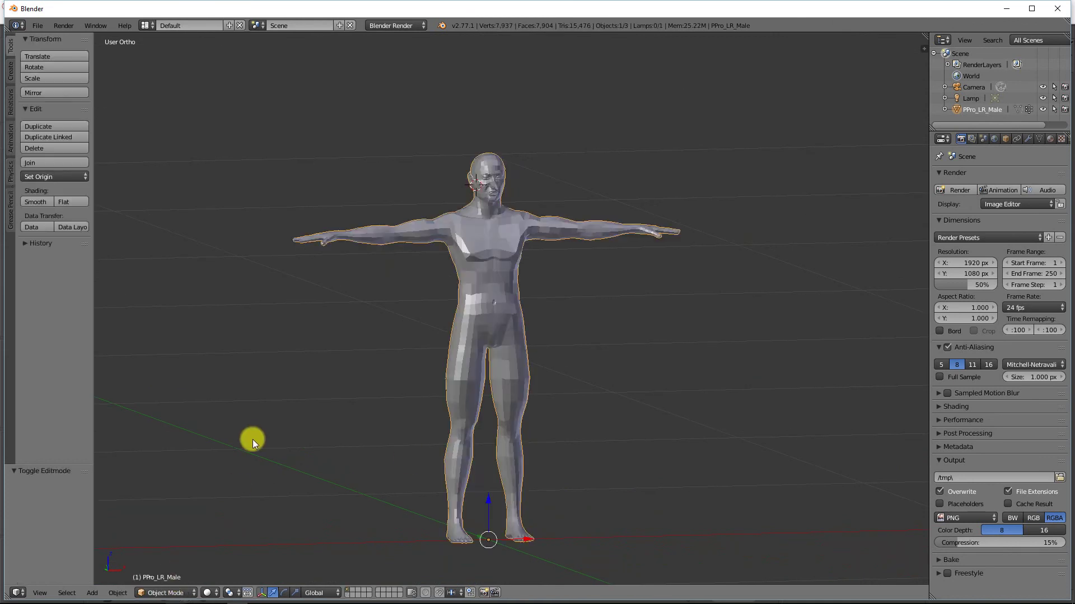
middle_drag(253, 439, 281, 430)
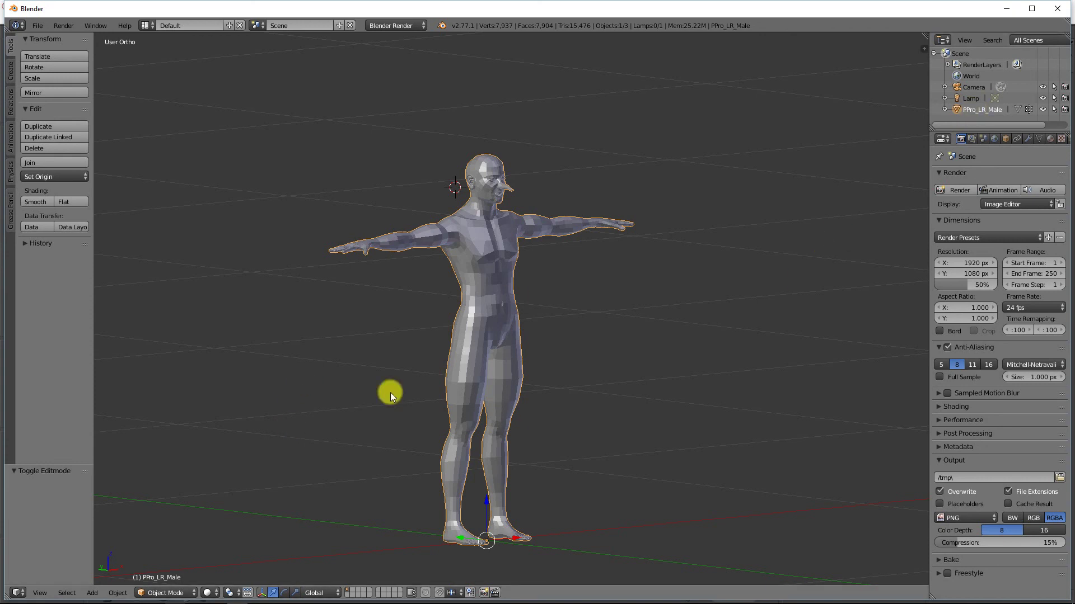
click(40, 26)
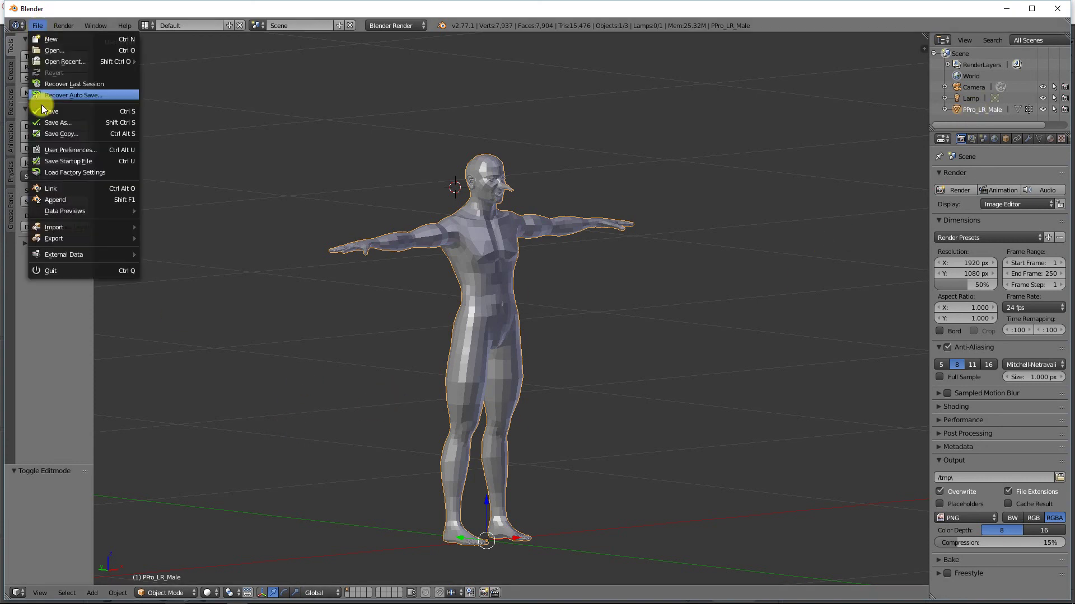
click(67, 240)
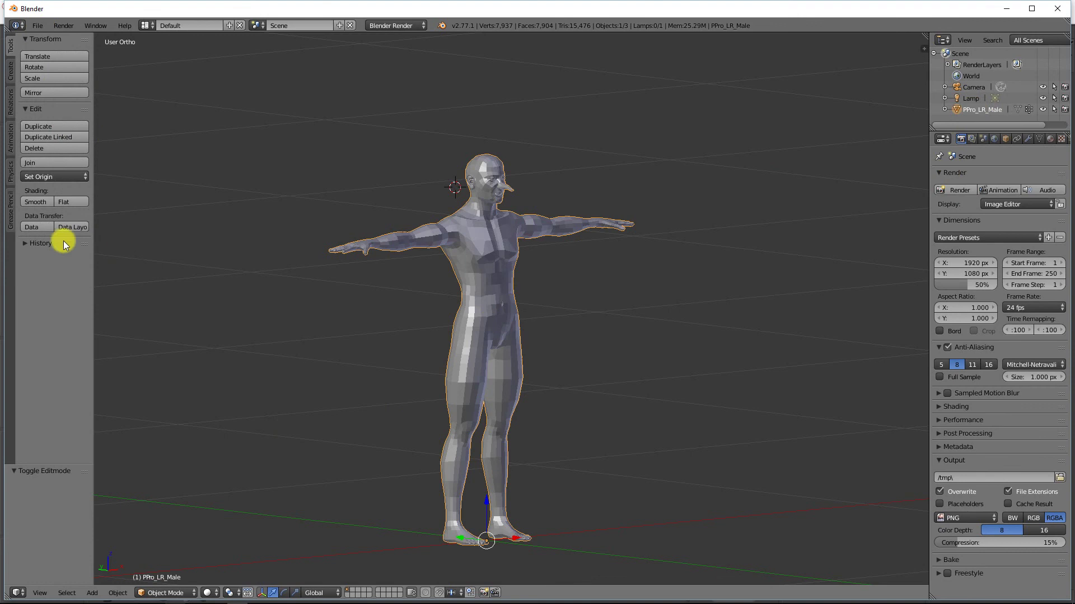
click(37, 26)
mouse_move(62, 241)
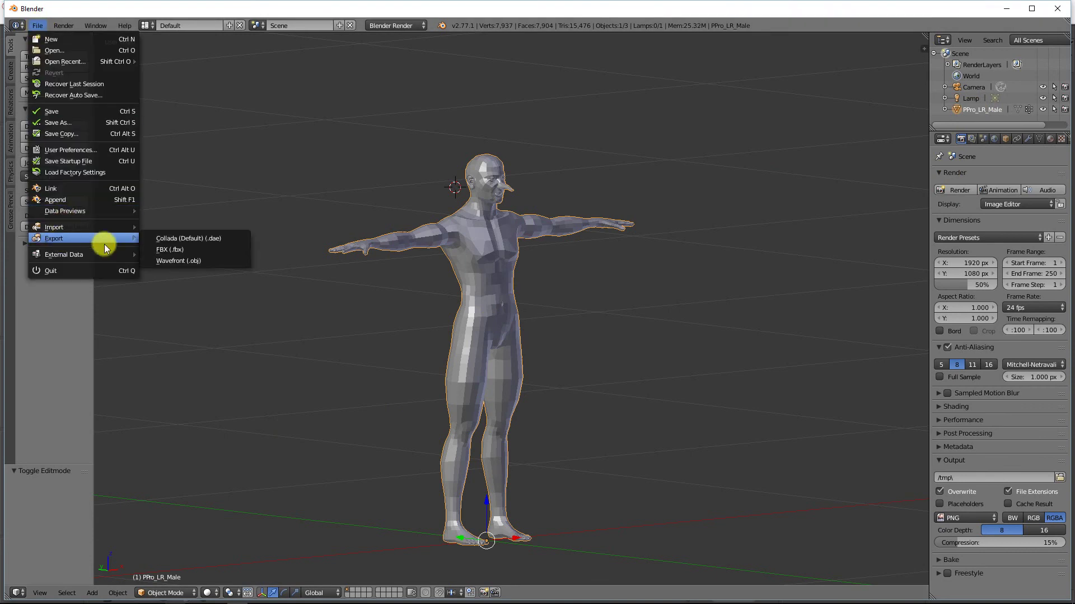
click(179, 261)
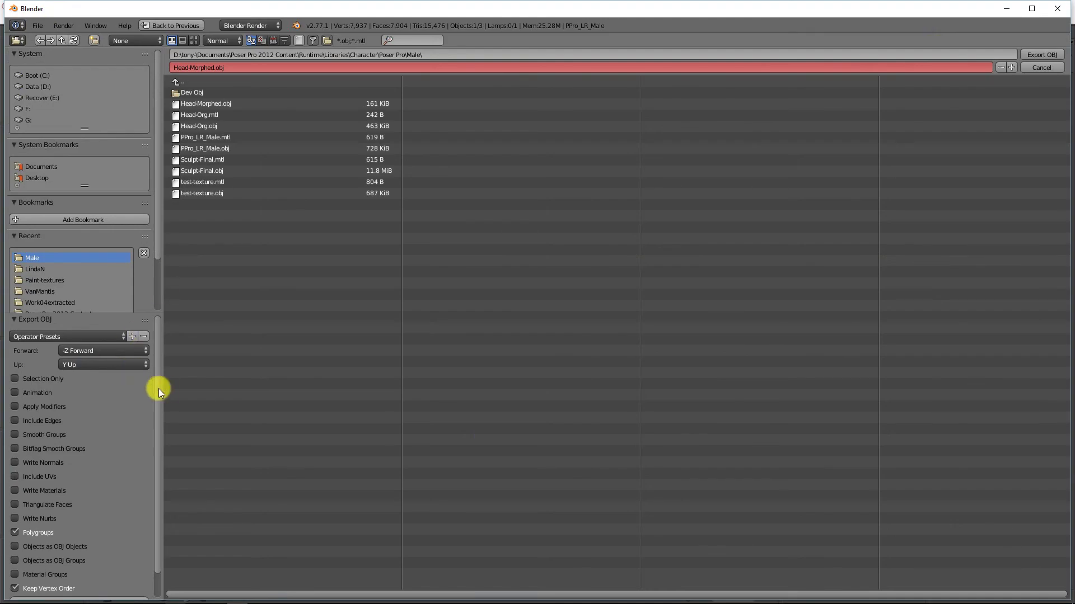
Apply the saved OBJ export preset and turn off Write Materials
click(41, 336)
click(31, 368)
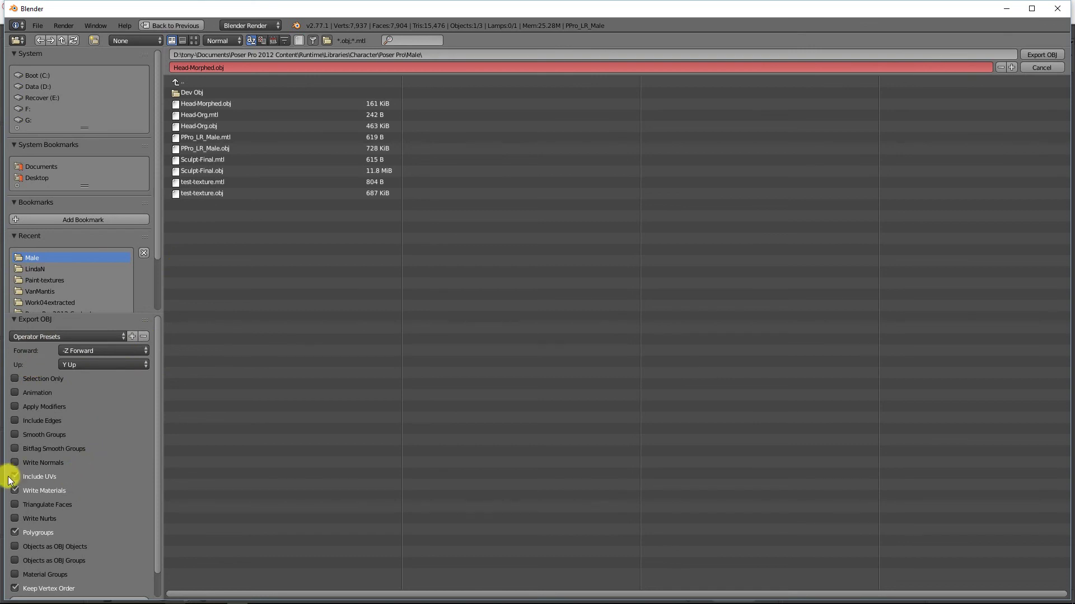
click(15, 491)
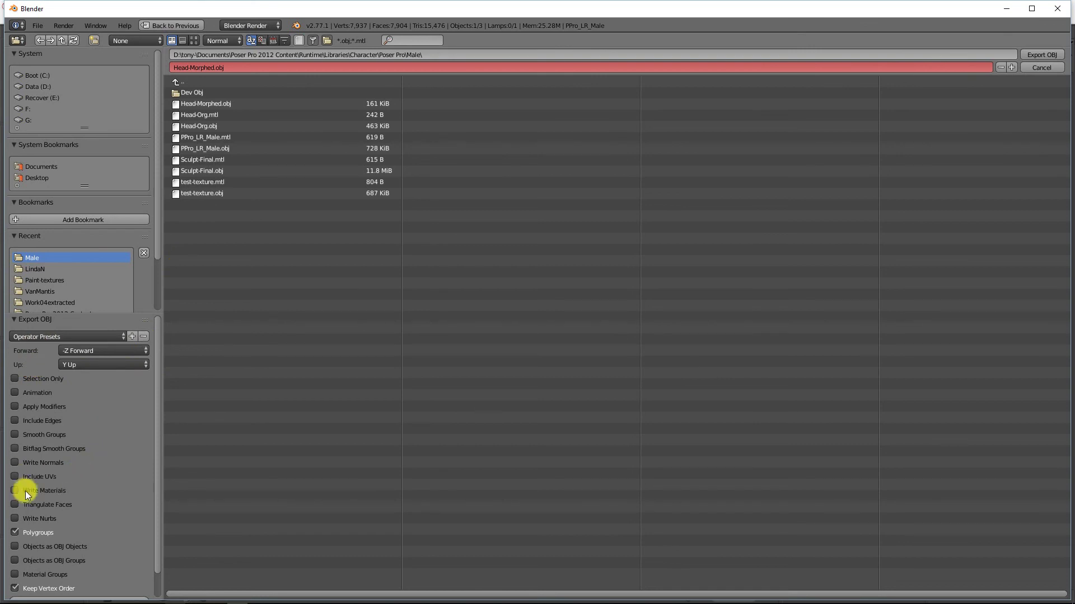
drag(160, 488, 156, 515)
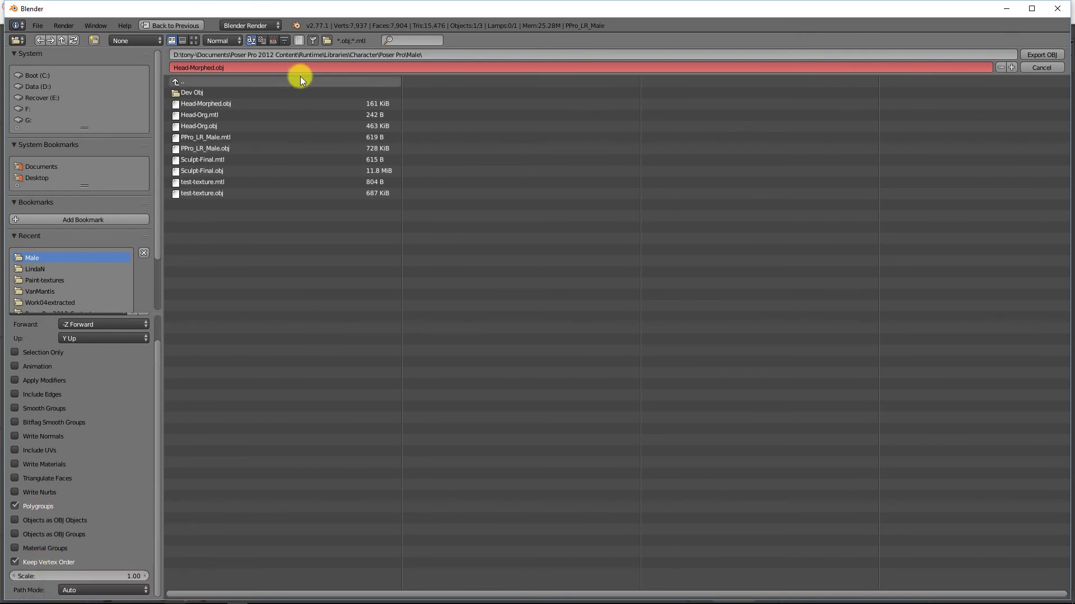
Export the figure as Full-Figure.obj into the Poser Pro Male library folder
click(237, 67)
text(Full-Figure)
key(Return)
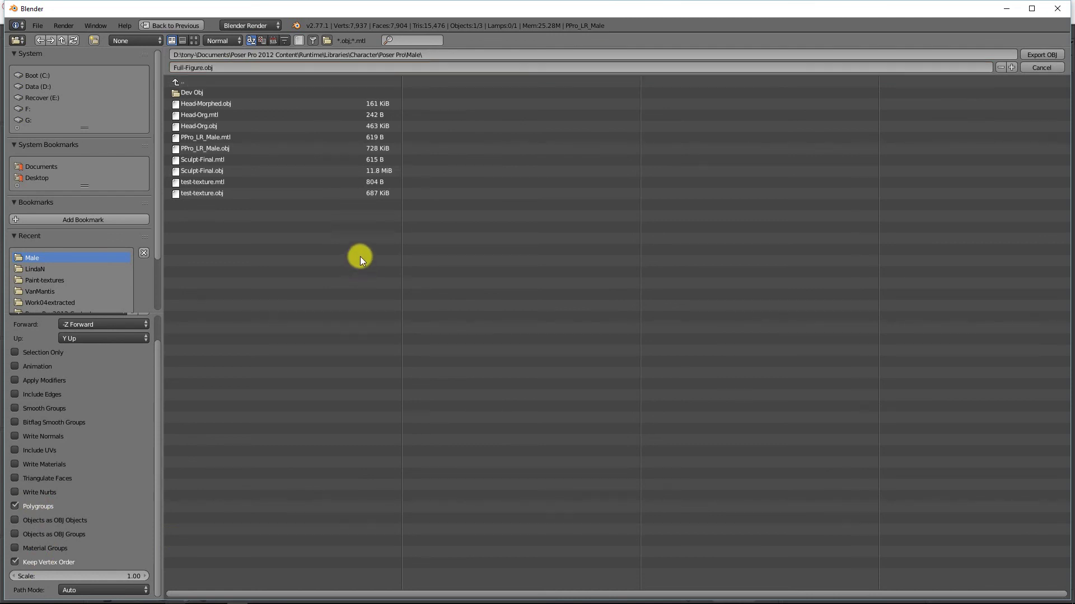
click(1037, 58)
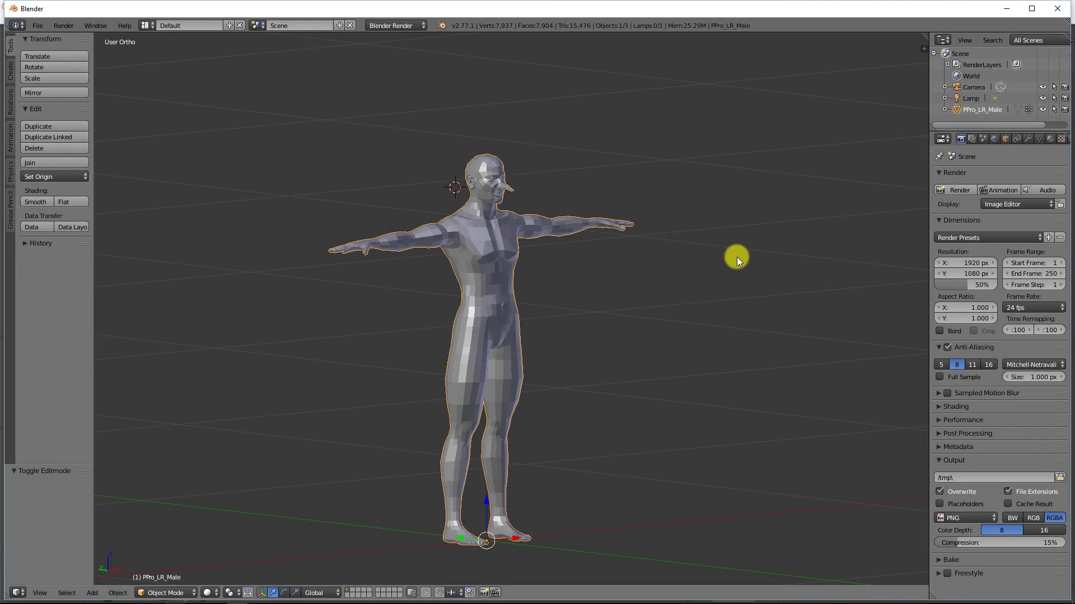
Back in Poser Pro, select the LowResMale Body actor
key(alt+Tab)
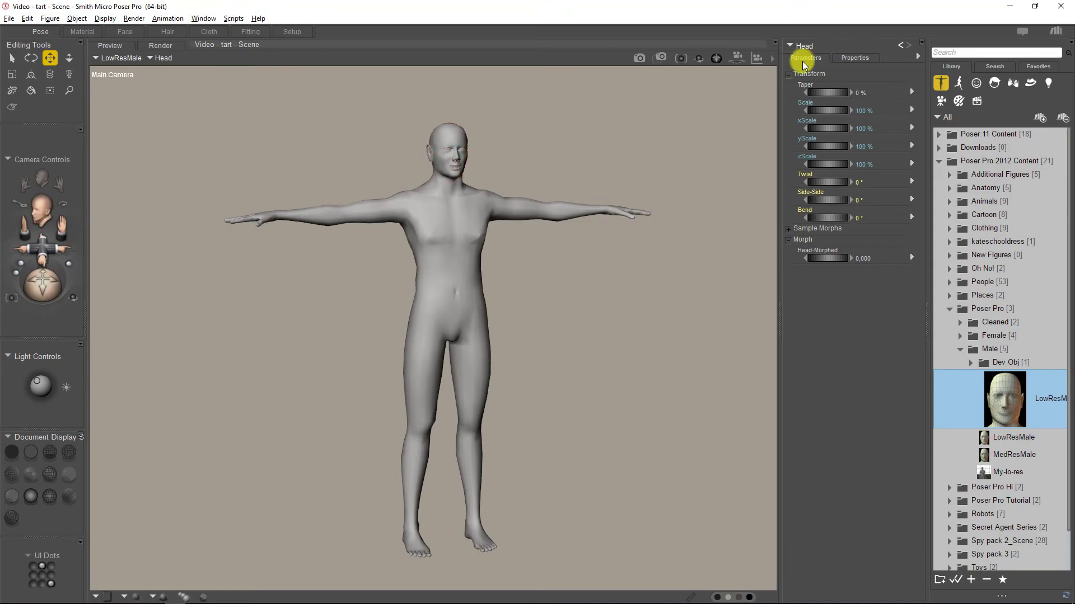
click(804, 47)
click(813, 51)
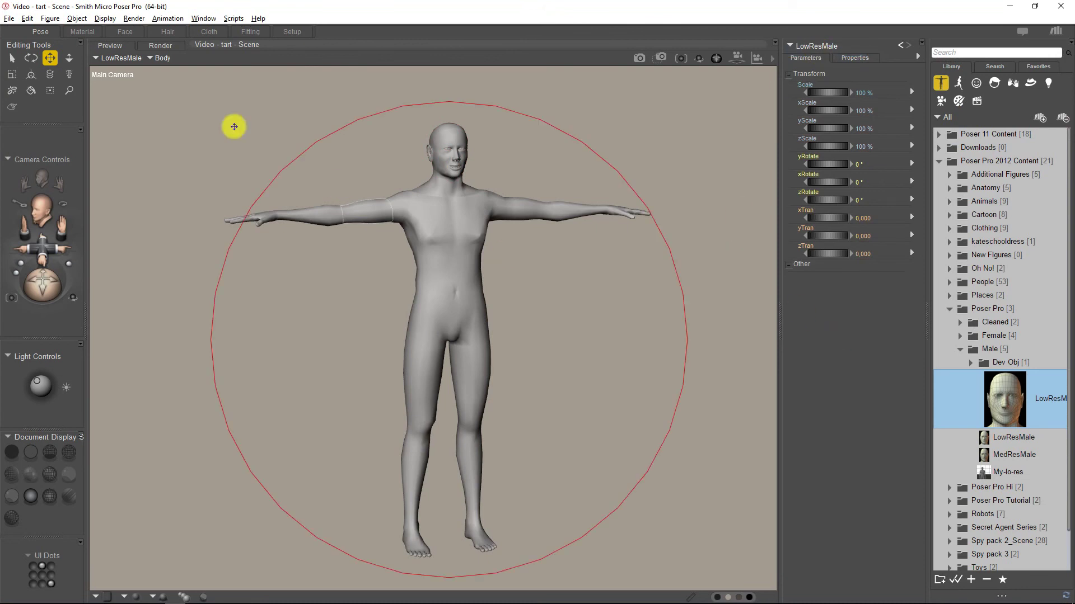
Load Full-Figure.obj as a full-body morph, creating the Full-Figure dial
click(50, 19)
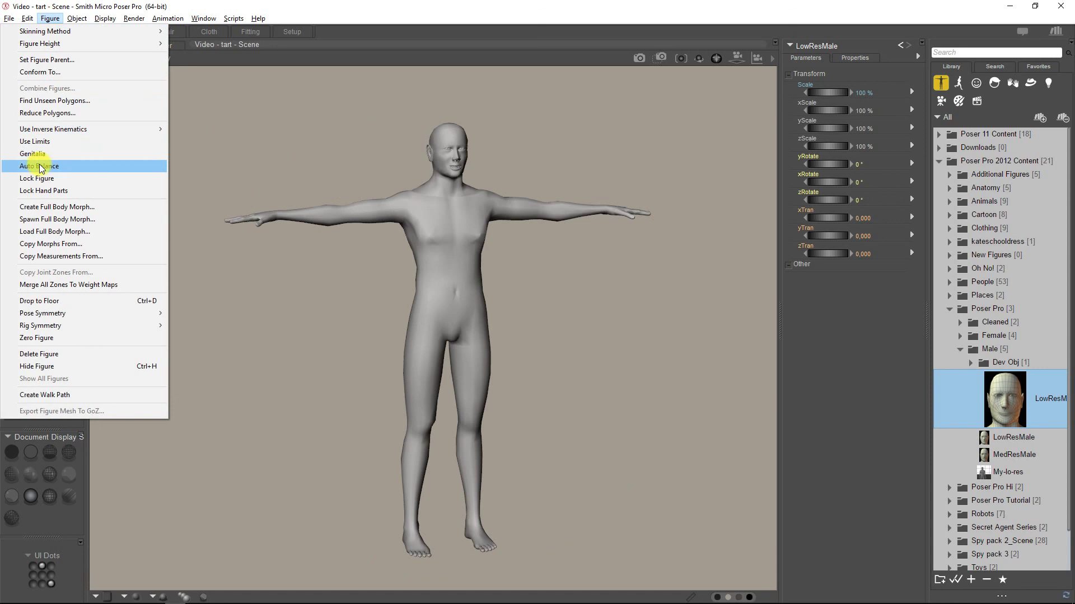
click(36, 231)
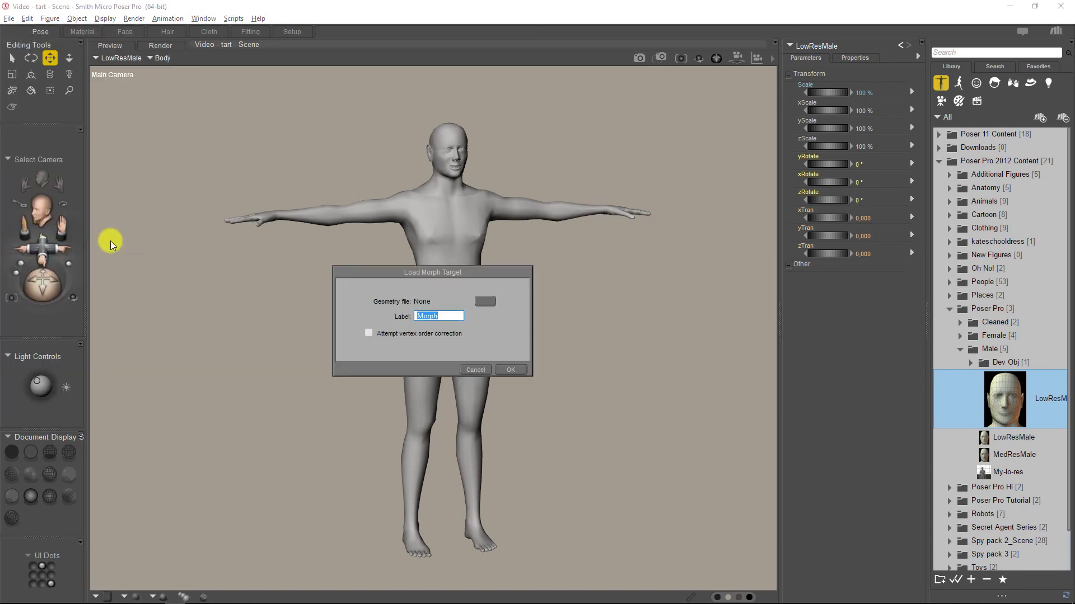
click(483, 302)
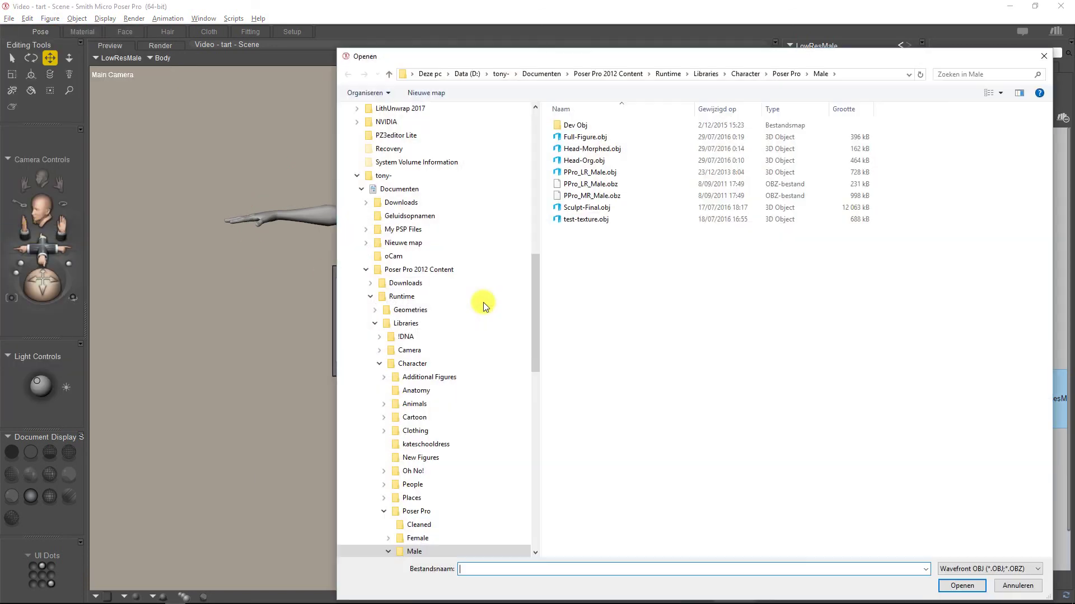
click(581, 139)
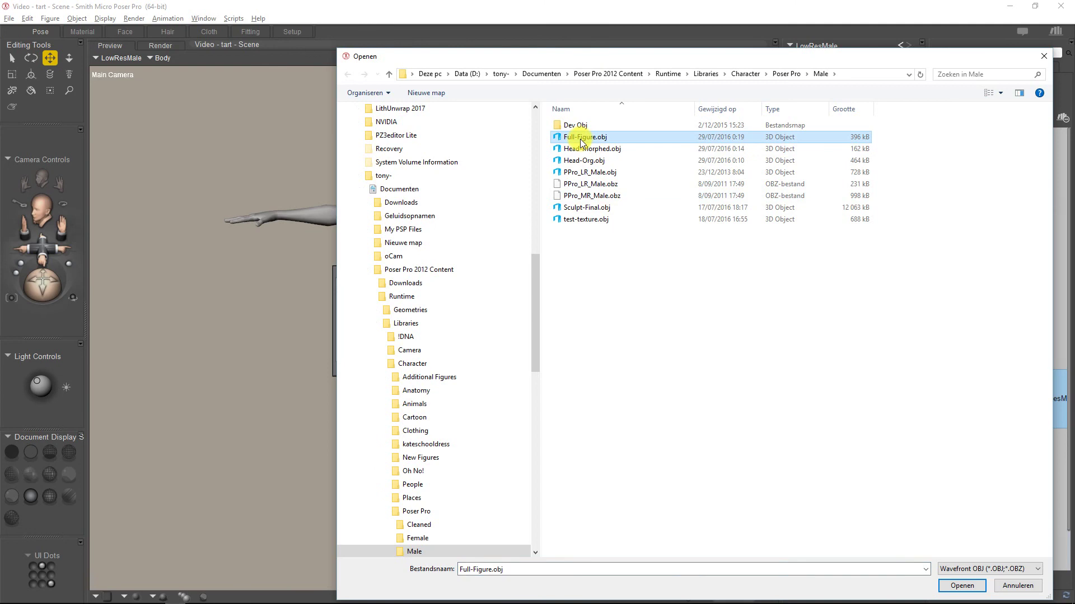
click(962, 586)
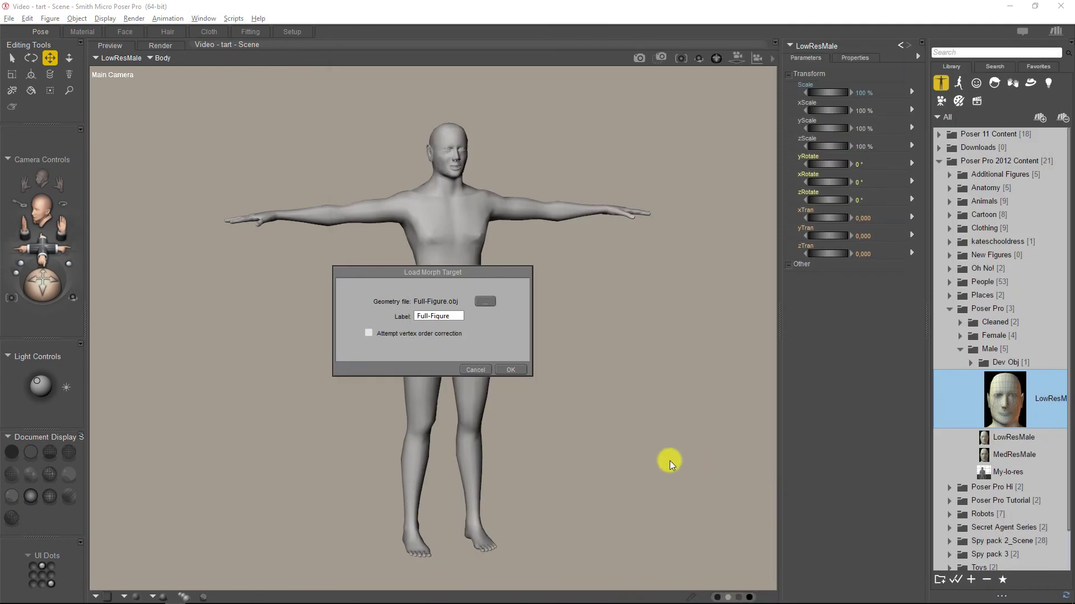
click(505, 370)
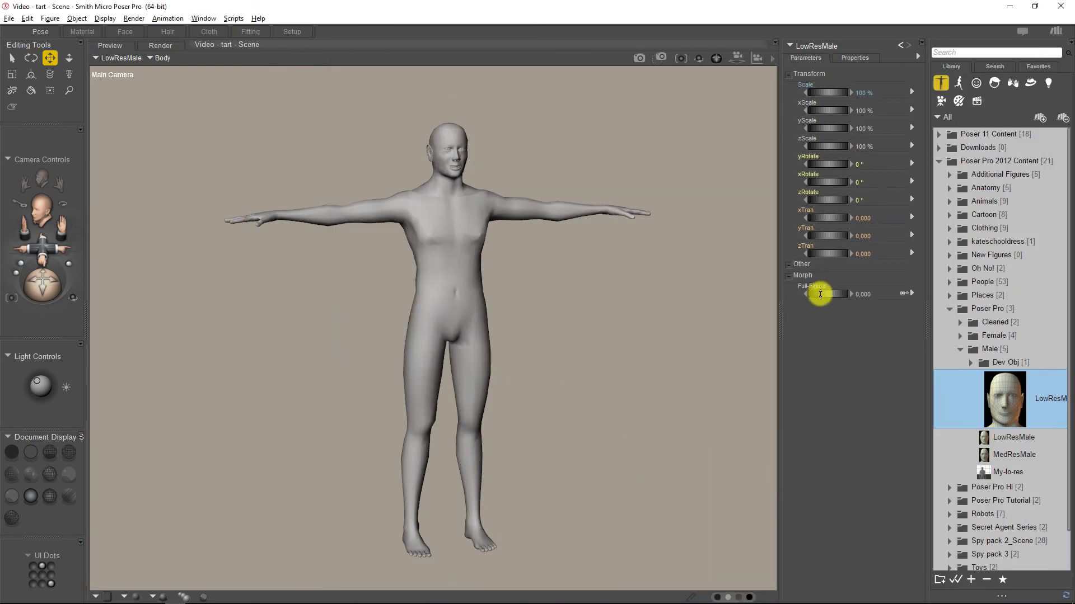
Test the Full-Figure morph by dialing it to 0.796, then bring up the dial's options menu
click(820, 295)
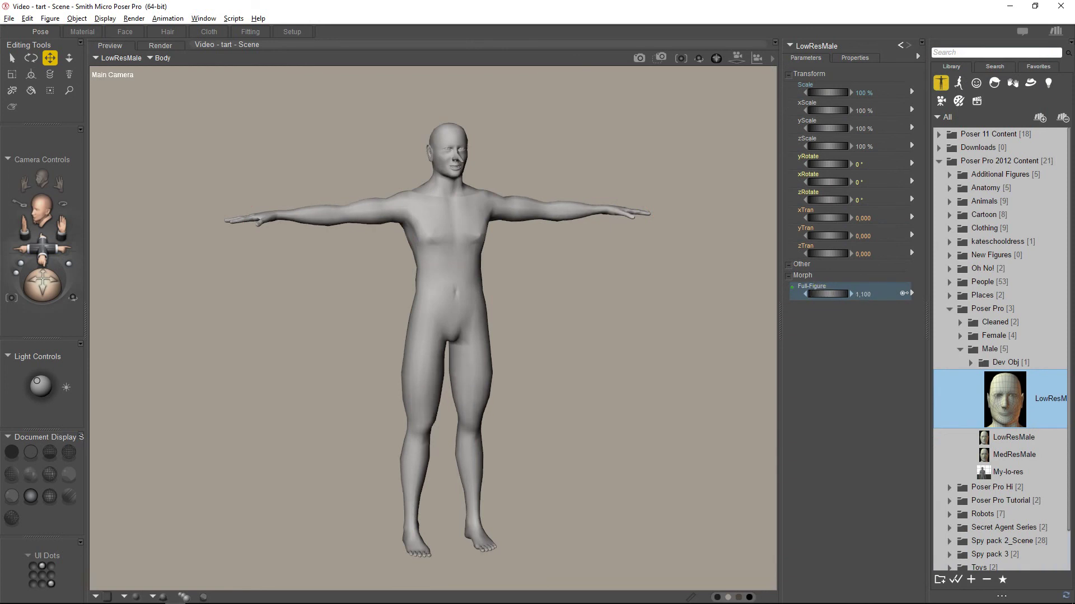
mouse_move(827, 294)
mouse_down()
mouse_move(812, 295)
mouse_move(840, 294)
mouse_move(823, 294)
mouse_up()
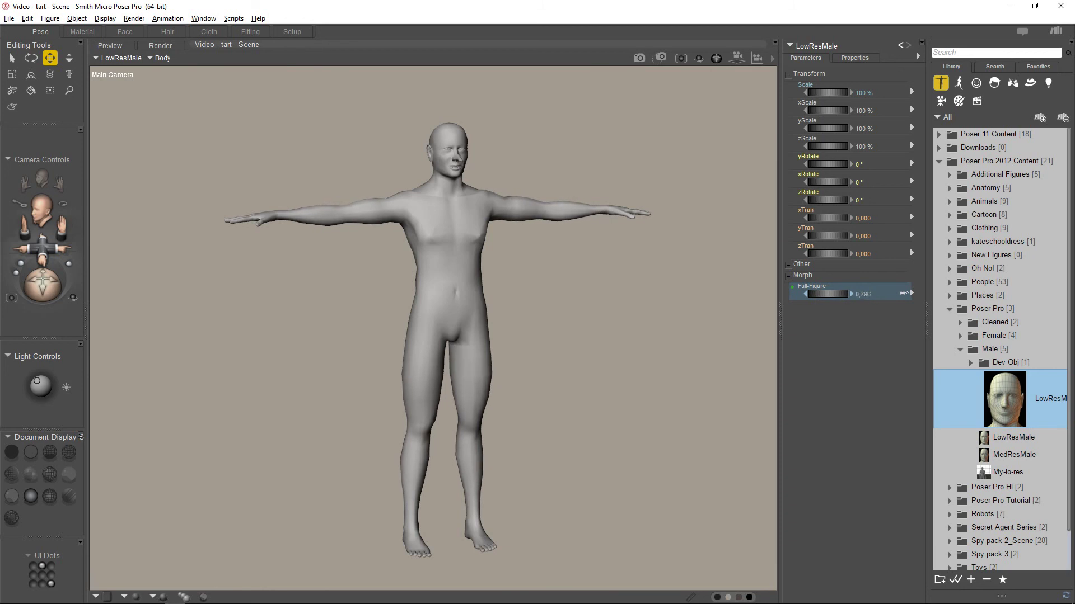
click(912, 294)
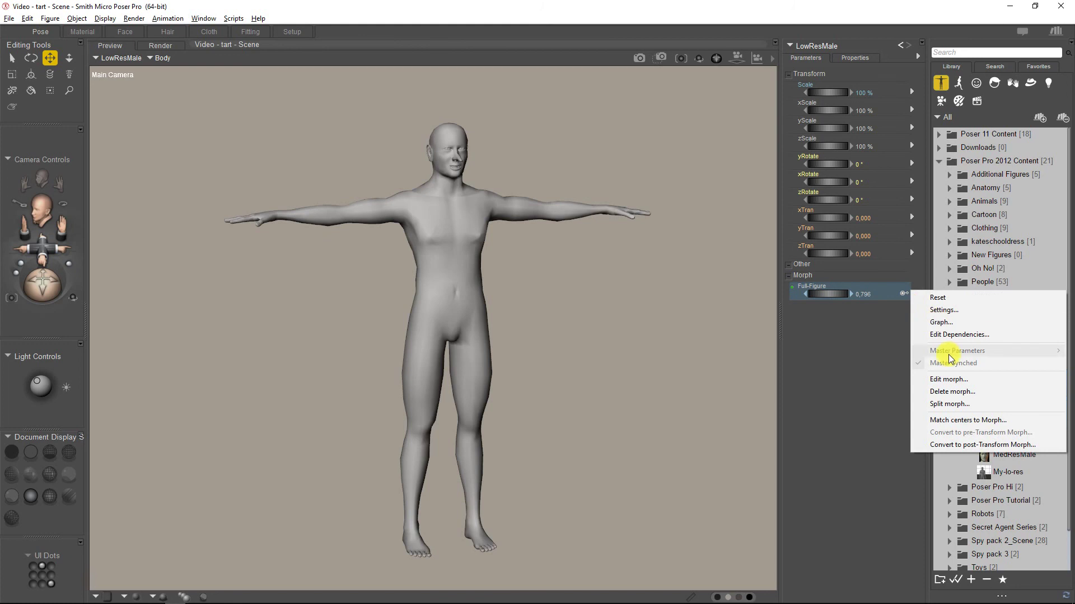
In the Full-Figure dial's Parameter Settings, set Min Limit 0 and Max Limit 1
click(943, 309)
click(548, 292)
drag(556, 291, 472, 291)
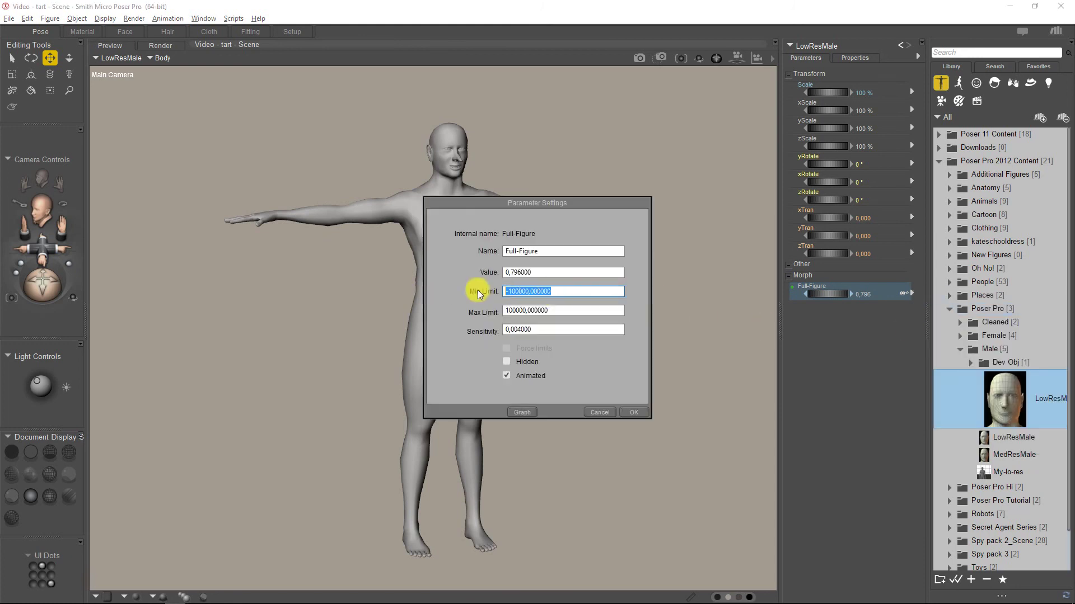
text(0)
drag(552, 311, 358, 313)
text(1)
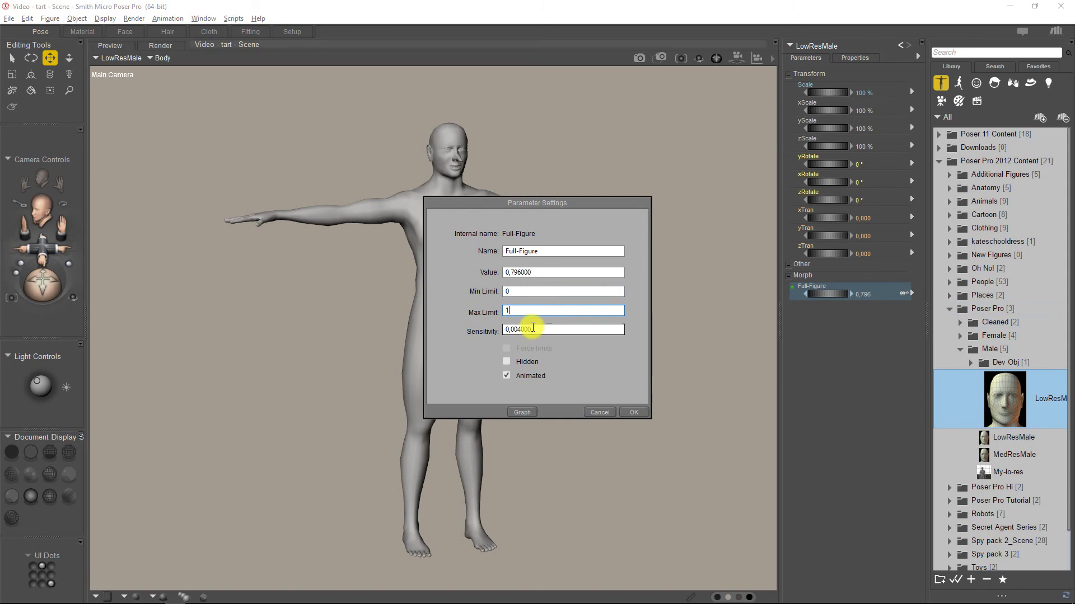
drag(534, 329, 456, 336)
click(630, 412)
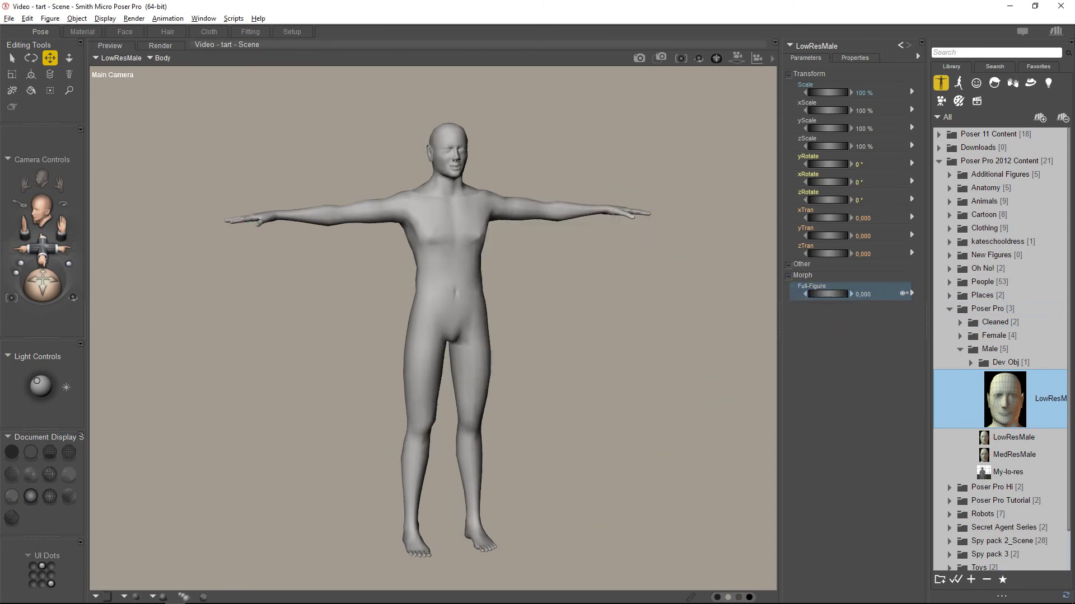
mouse_move(827, 294)
mouse_down()
mouse_move(806, 294)
mouse_move(840, 294)
mouse_up()
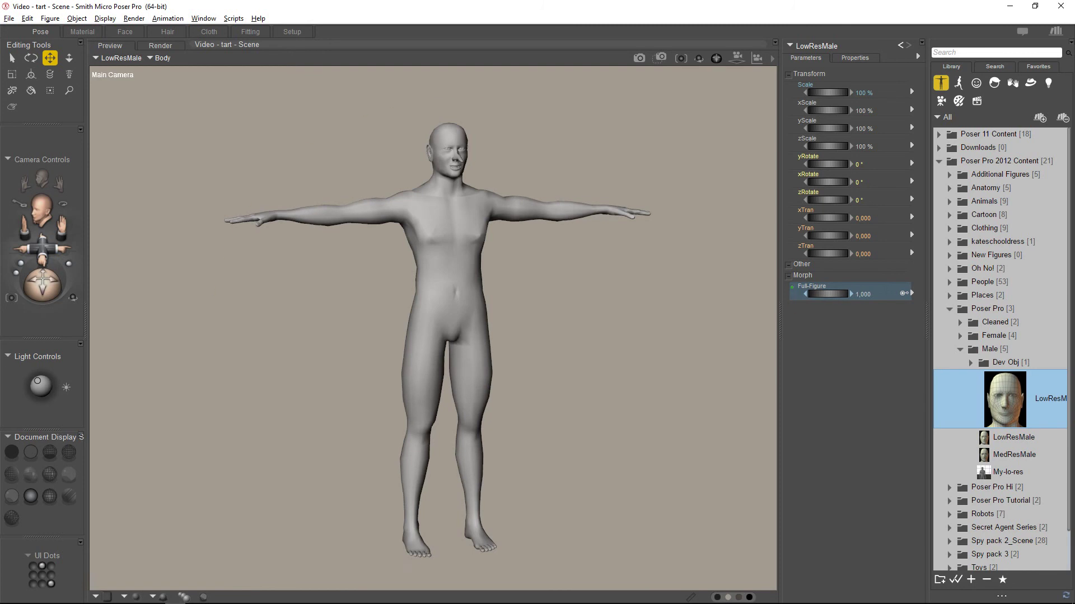
drag(42, 282, 37, 283)
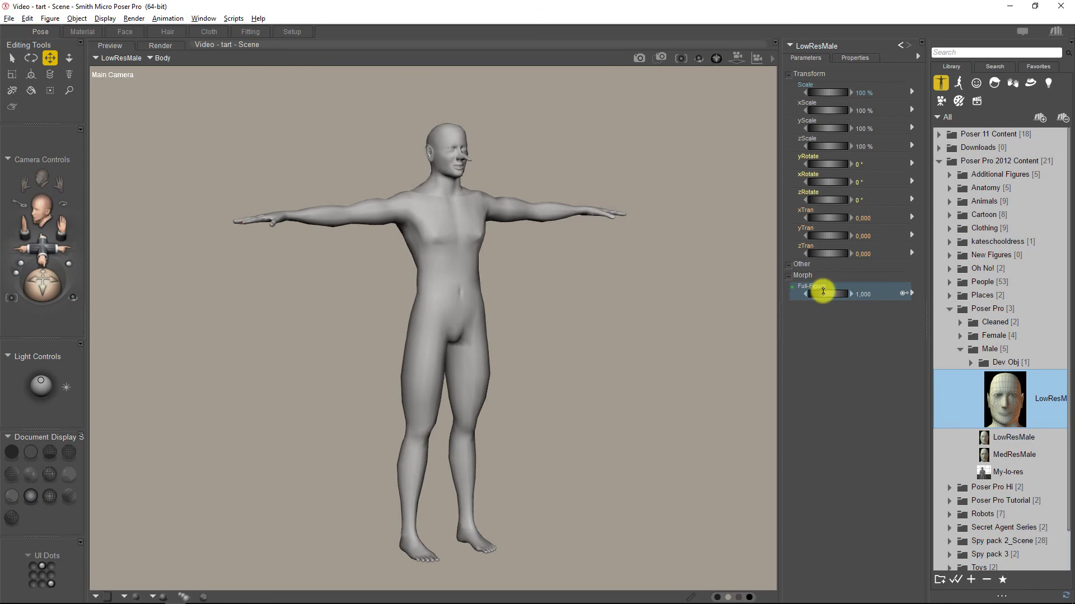
drag(827, 294, 806, 294)
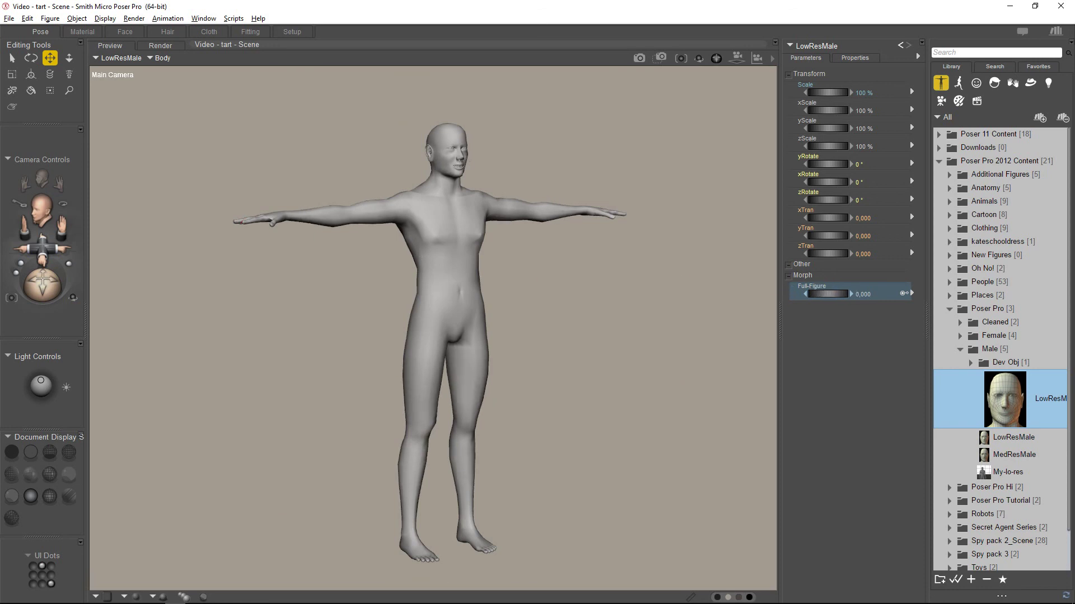
key(ctrl+z)
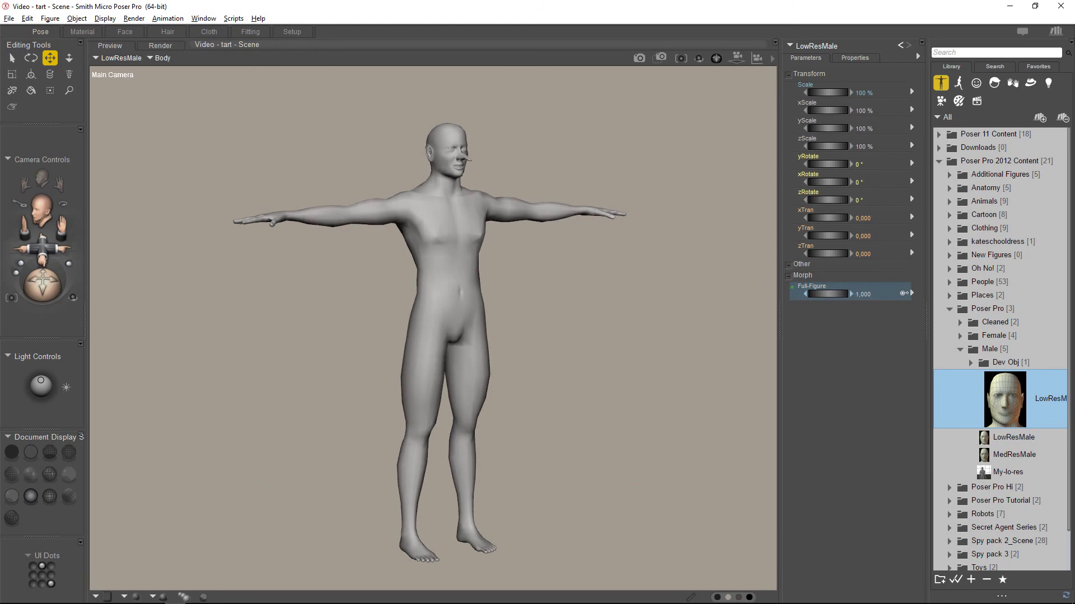
key(ctrl+shift+z)
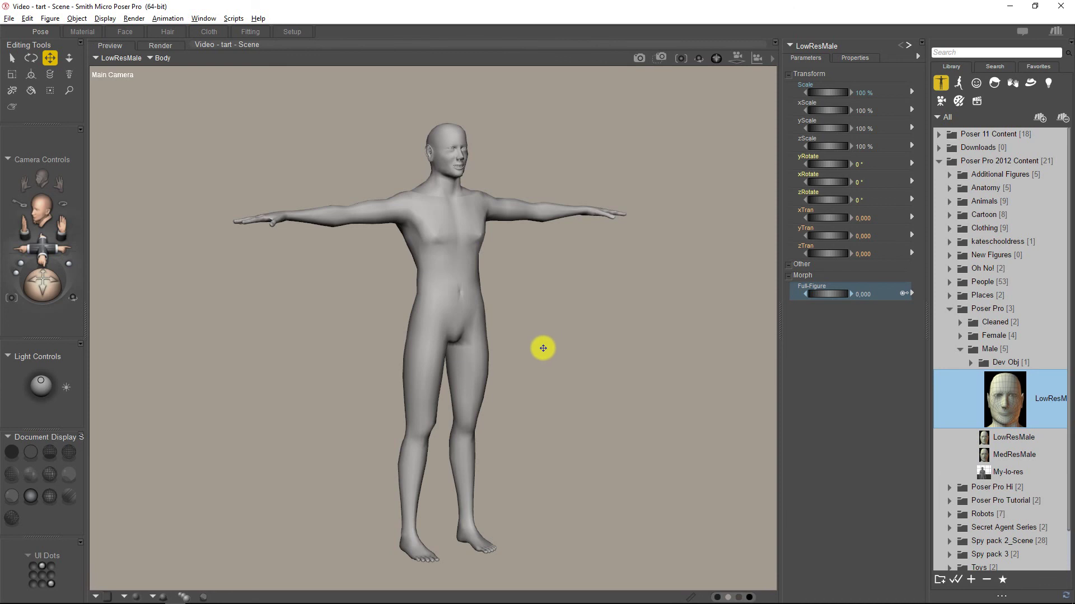
click(543, 348)
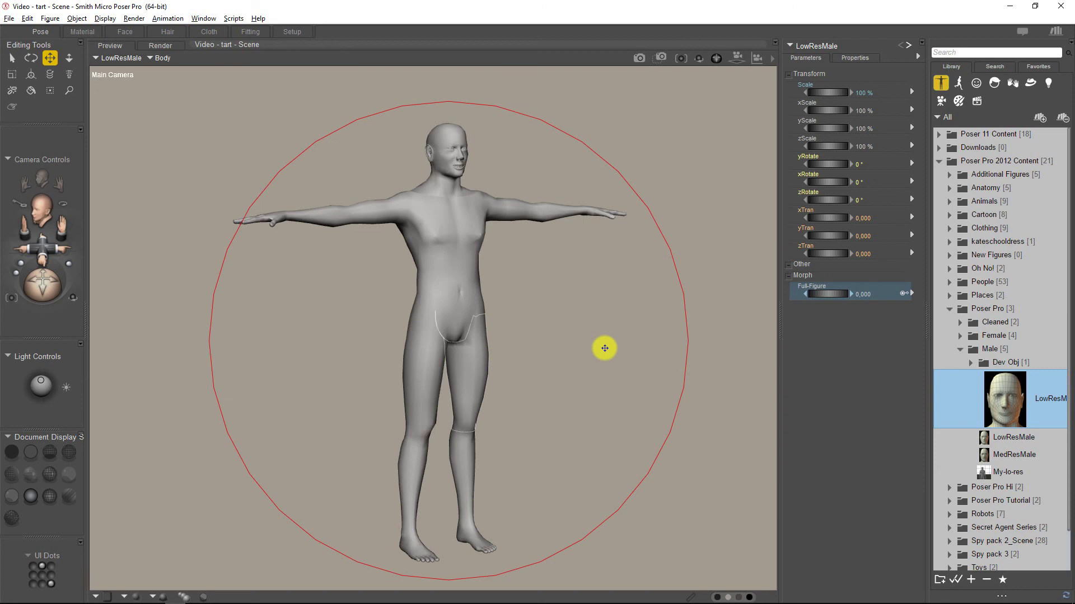